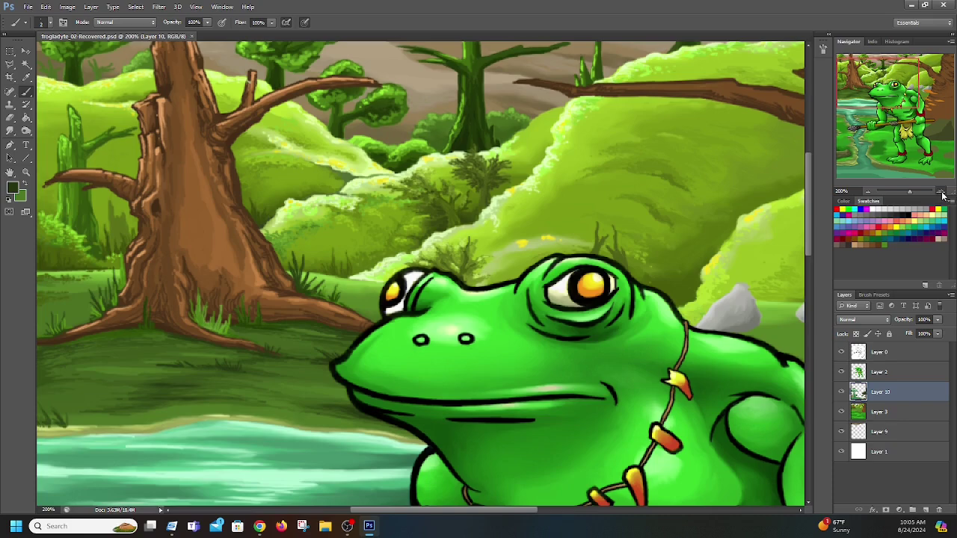
# Hide the black line-art layer (Layer 0) and add a new empty layer above Layer 2
pyautogui.moveTo(895, 84)
pyautogui.mouseDown()
pyautogui.moveTo(845, 88)
pyautogui.moveTo(889, 90)
pyautogui.mouseUp()
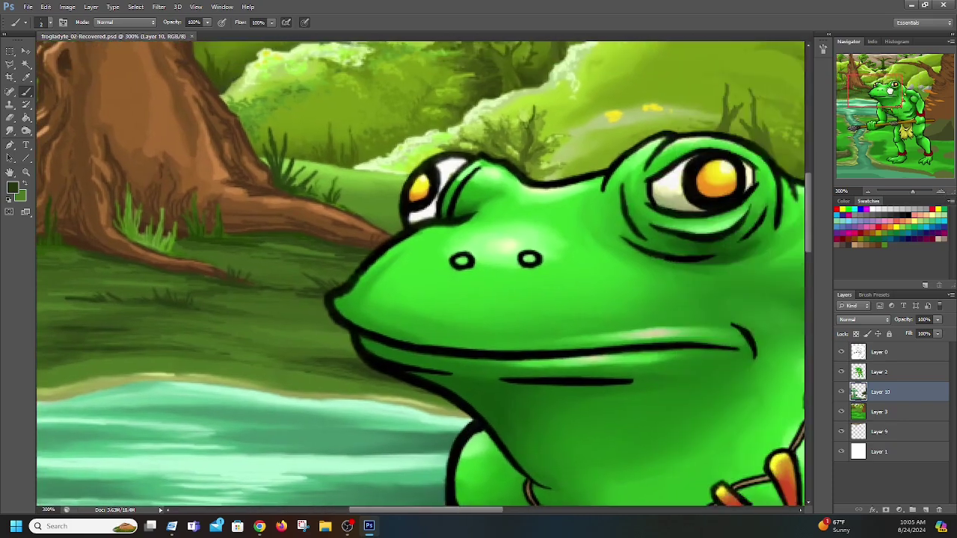
pyautogui.click(842, 352)
pyautogui.click(867, 191)
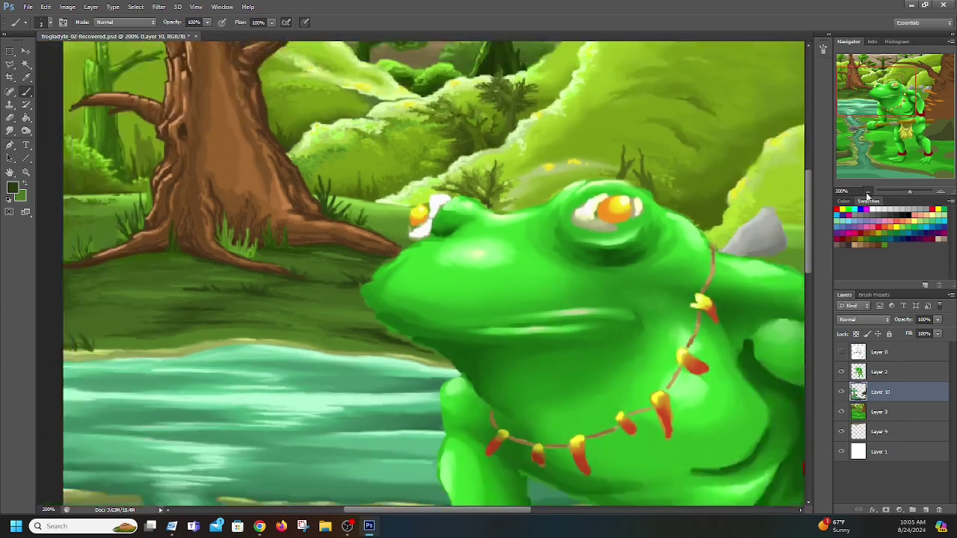
pyautogui.click(867, 191)
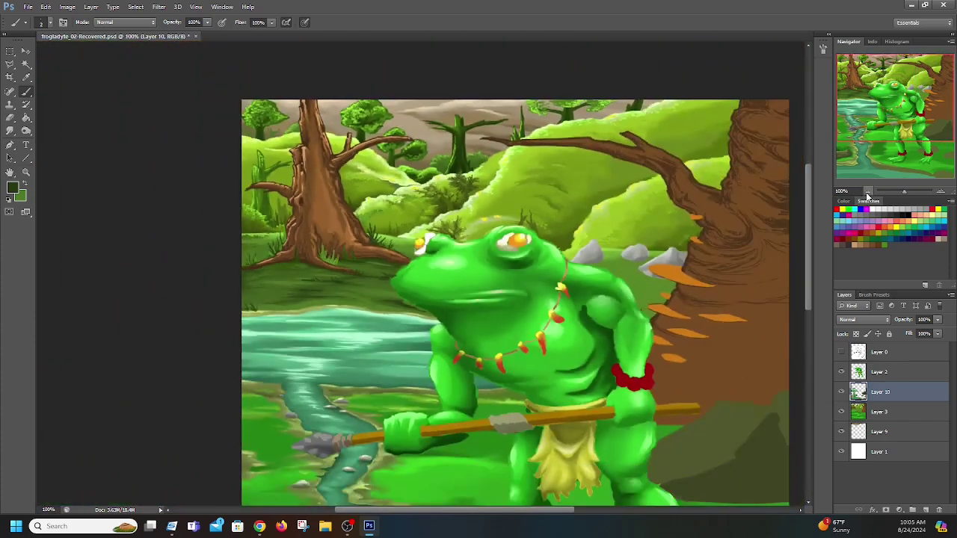
pyautogui.moveTo(886, 108); pyautogui.dragTo(899, 122)
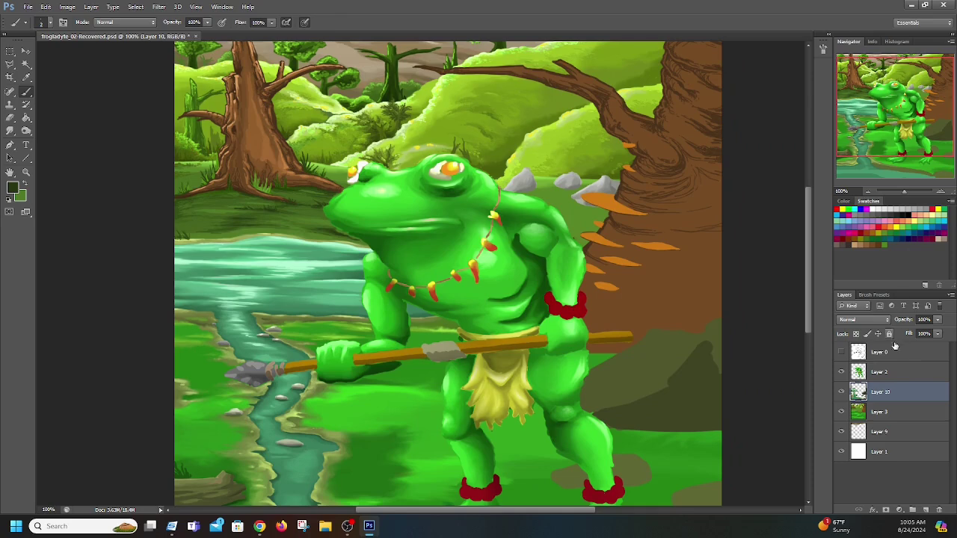
pyautogui.click(888, 375)
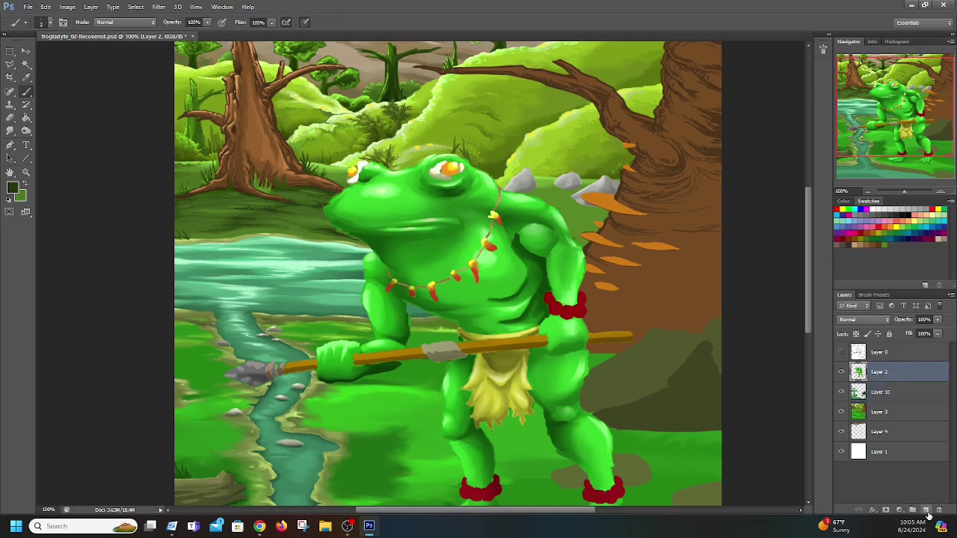
pyautogui.click(926, 510)
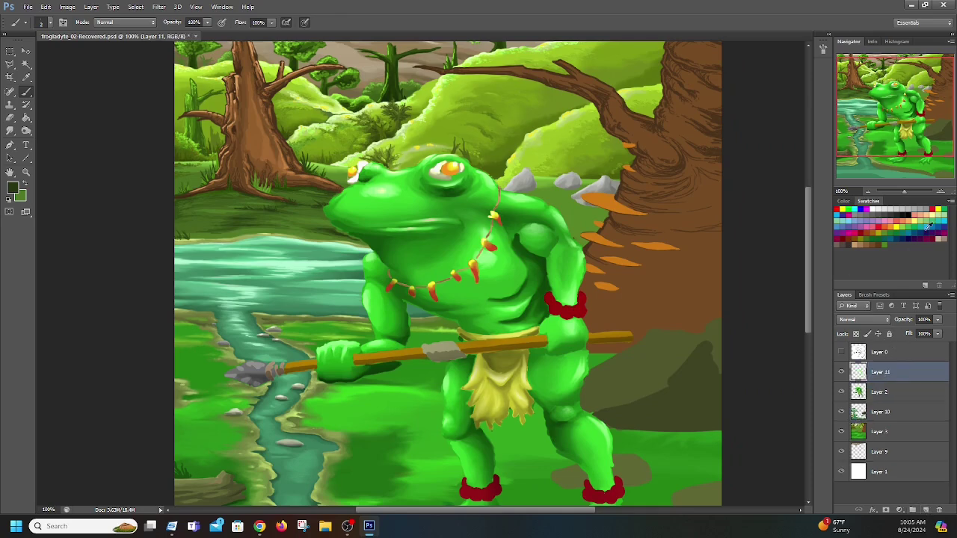
# Set the foreground colour to very dark green #1d2c0c and brush an outline along the top of the frog's far eye bump
pyautogui.click(940, 192)
pyautogui.click(940, 191)
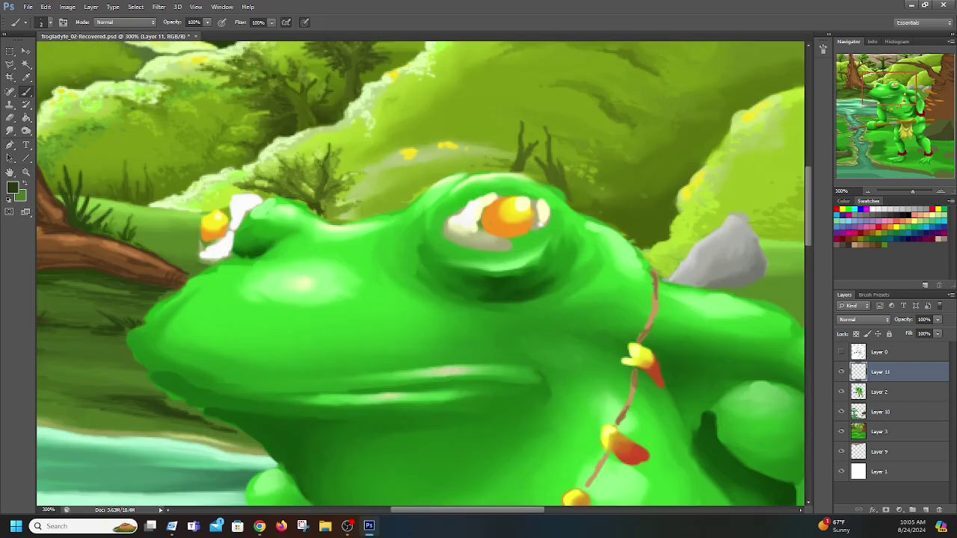
pyautogui.click(12, 191)
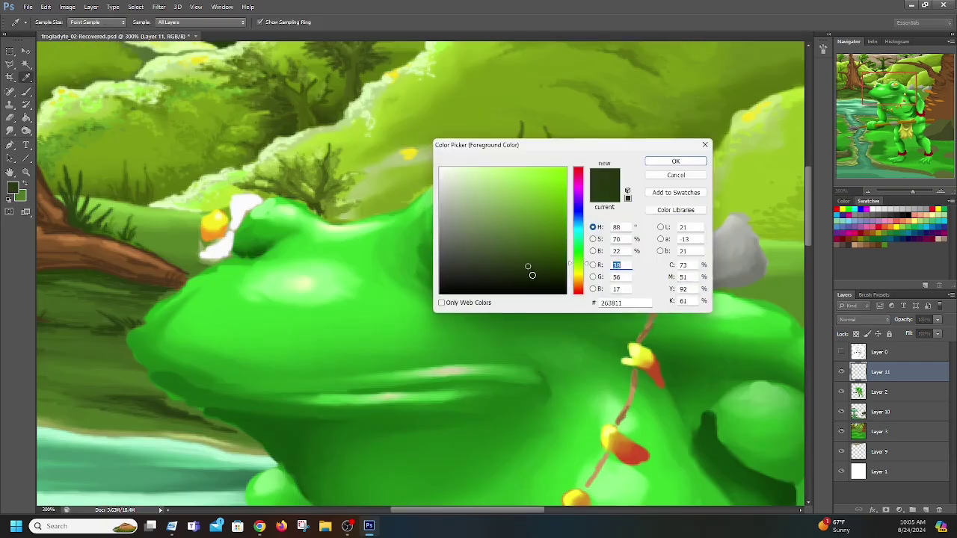
pyautogui.click(533, 272)
pyautogui.click(651, 161)
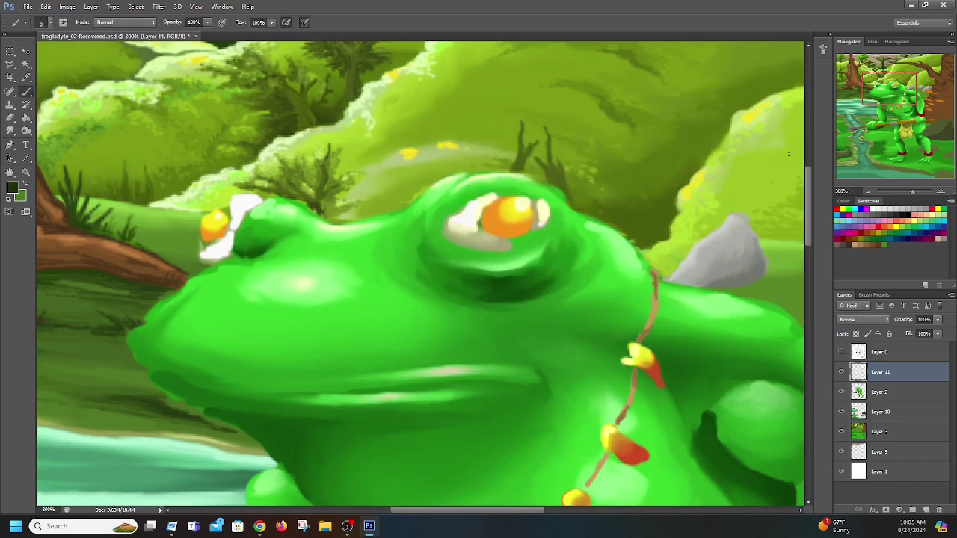
pyautogui.click(941, 191)
pyautogui.click(941, 192)
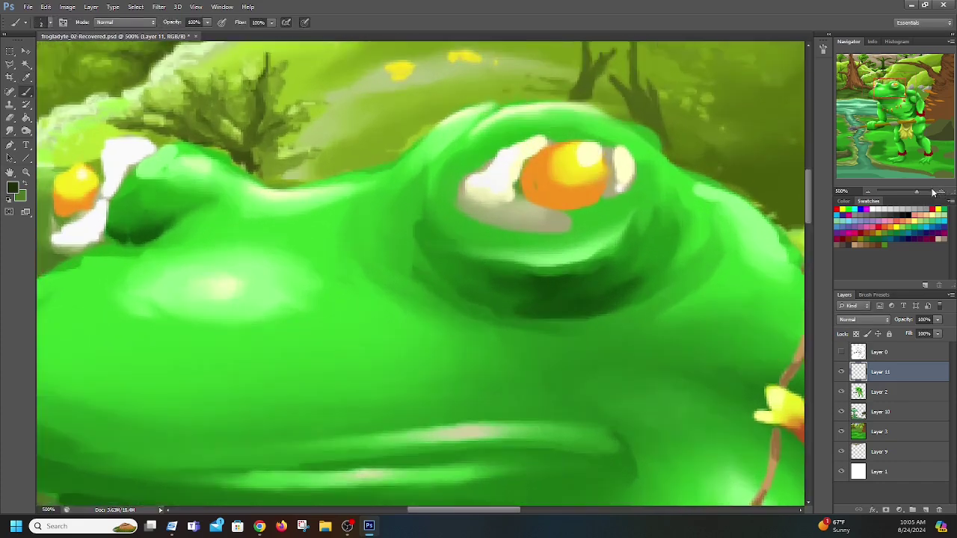
pyautogui.moveTo(897, 94); pyautogui.dragTo(887, 90)
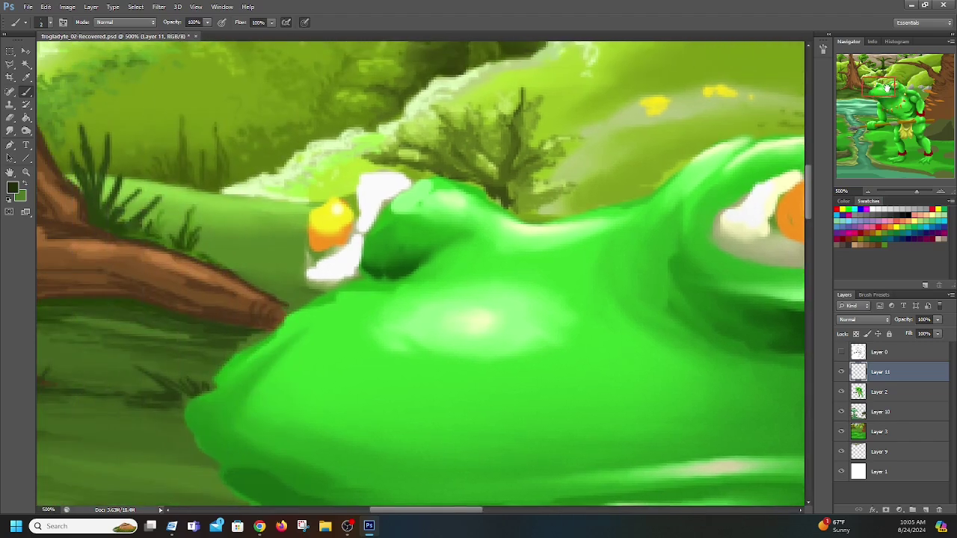
pyautogui.moveTo(421, 180)
pyautogui.mouseDown()
pyautogui.moveTo(462, 183)
pyautogui.moveTo(454, 182)
pyautogui.moveTo(492, 202)
pyautogui.mouseUp()
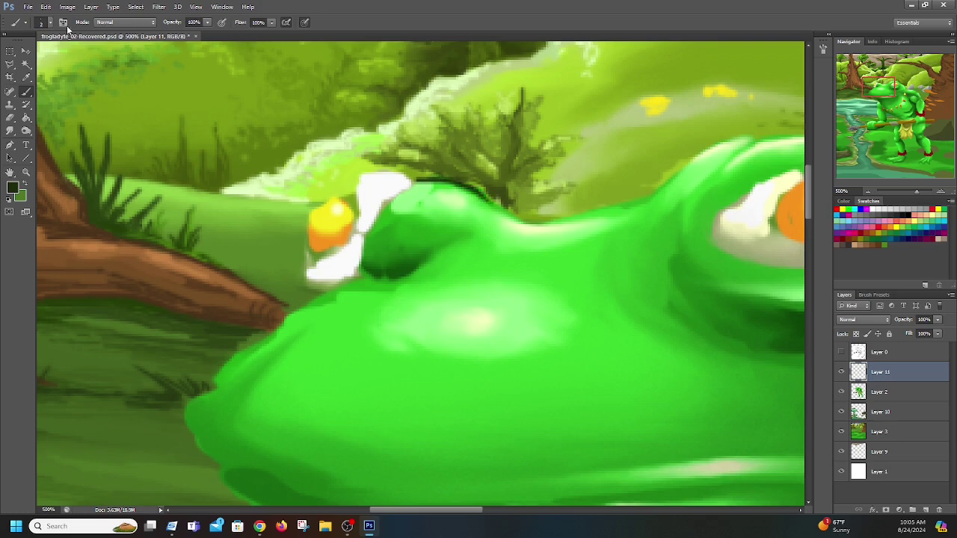
# Set the foreground colour to #365019 and outline the far eyelid's top and its edge against the eye white
pyautogui.click(13, 187)
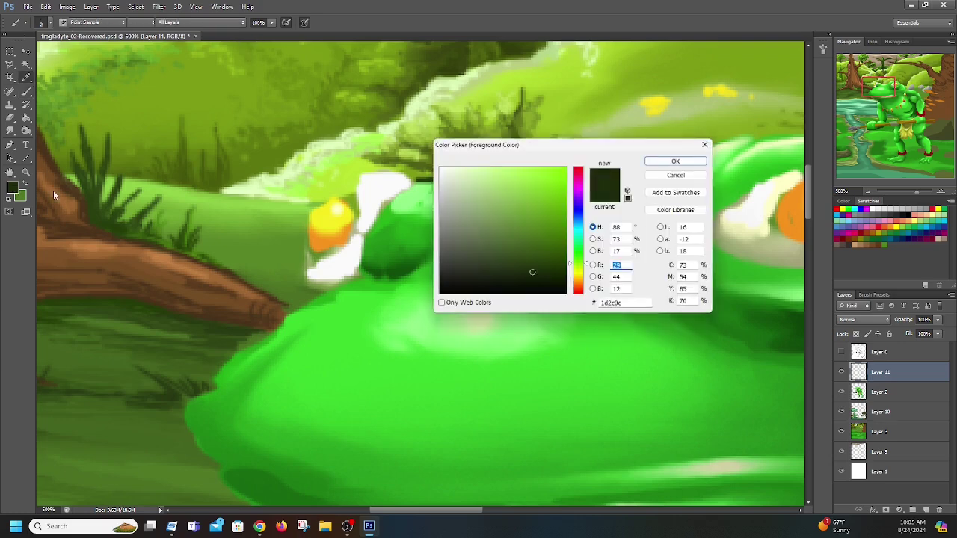
pyautogui.click(527, 254)
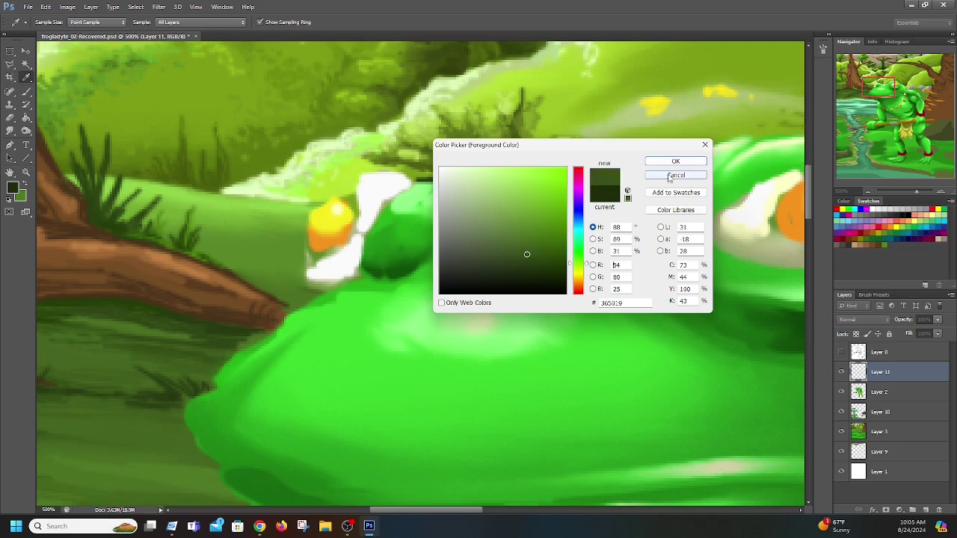
pyautogui.press('Return')
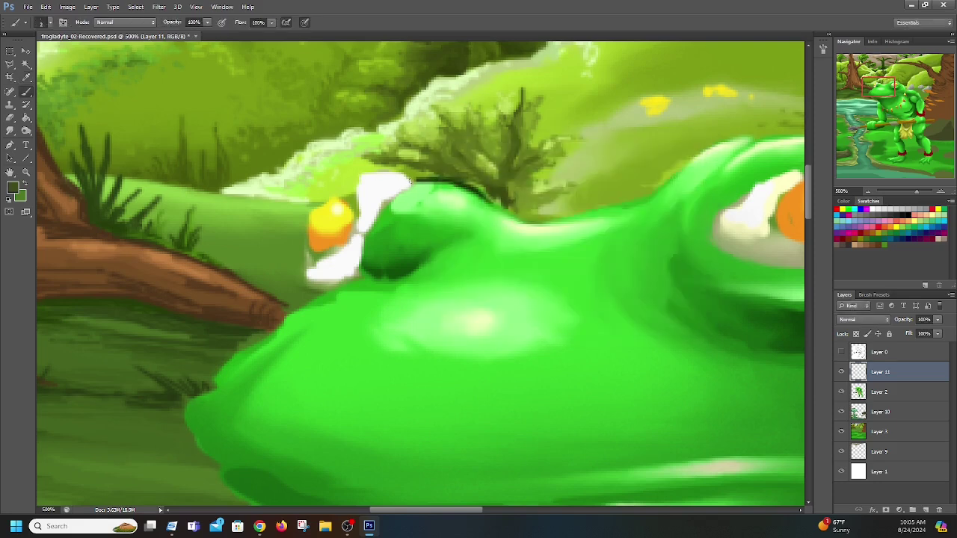
pyautogui.moveTo(409, 186)
pyautogui.mouseDown()
pyautogui.moveTo(476, 191)
pyautogui.moveTo(464, 186)
pyautogui.moveTo(502, 210)
pyautogui.mouseUp()
pyautogui.moveTo(362, 266); pyautogui.dragTo(362, 249)
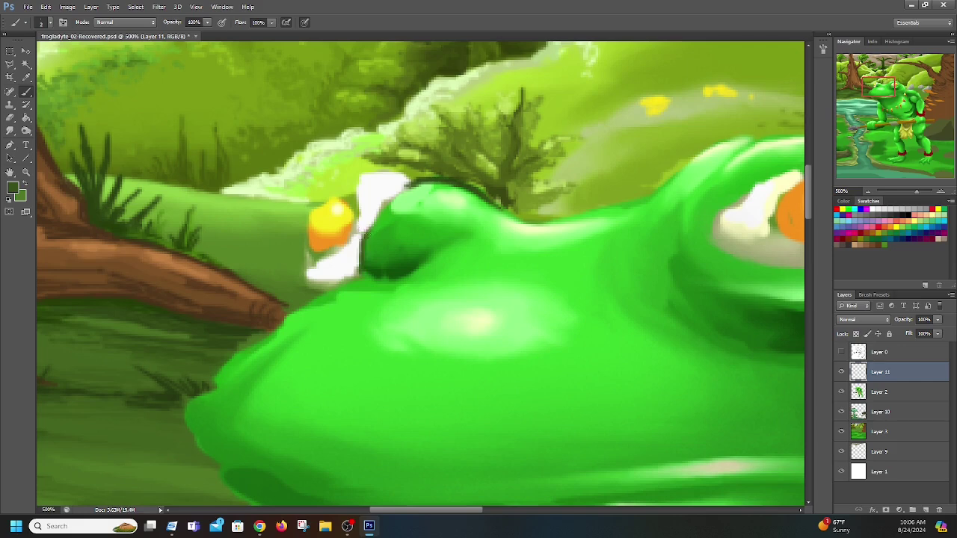
pyautogui.moveTo(373, 225); pyautogui.dragTo(397, 199)
# Switch to the lighter green #4c6f24 and extend the outline below the far eye and along the brow slope
pyautogui.click(13, 188)
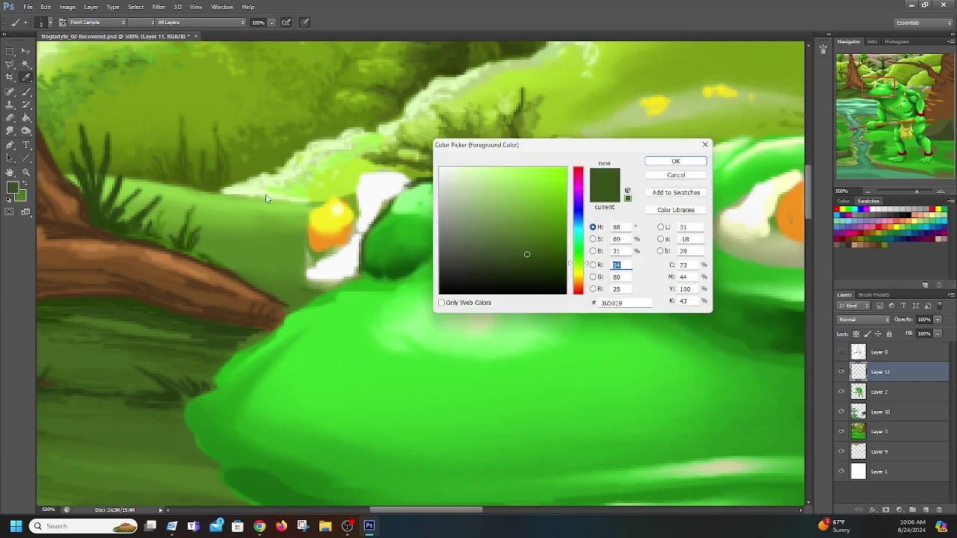
pyautogui.click(675, 161)
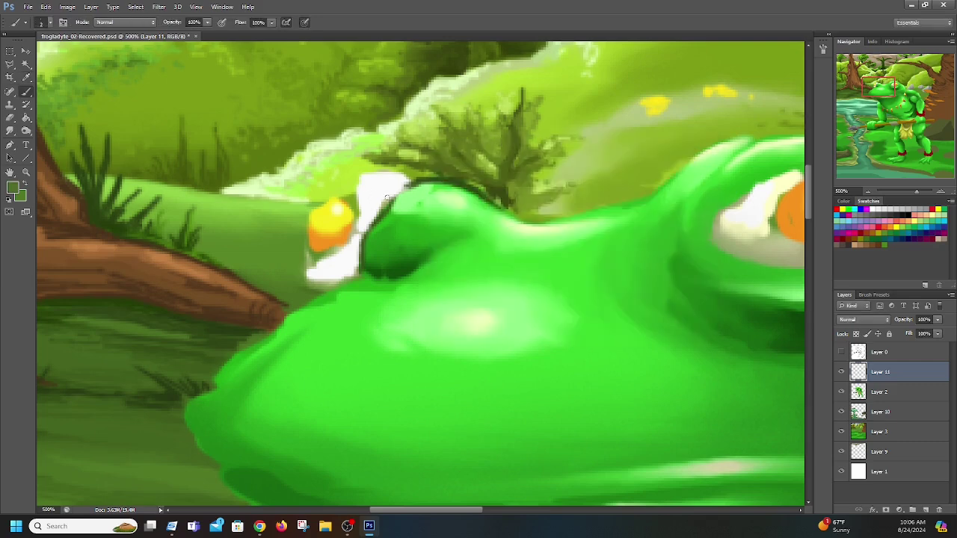
pyautogui.moveTo(391, 199)
pyautogui.mouseDown()
pyautogui.moveTo(407, 183)
pyautogui.moveTo(453, 183)
pyautogui.moveTo(396, 199)
pyautogui.mouseUp()
pyautogui.moveTo(326, 293); pyautogui.dragTo(360, 273)
pyautogui.moveTo(456, 181); pyautogui.dragTo(528, 222)
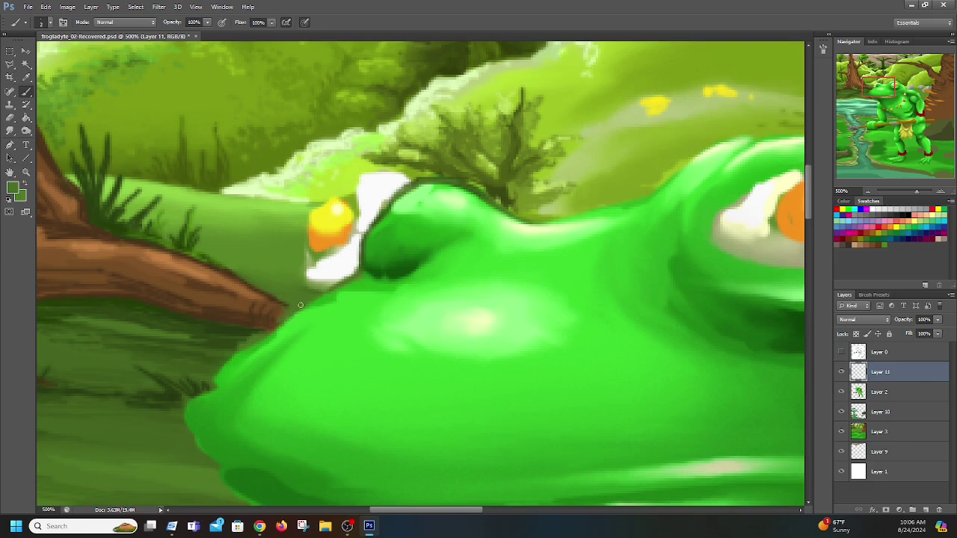
# Set the foreground colour to #3d581d and outline the snout's upper edge and the fold beneath the far eye
pyautogui.click(13, 189)
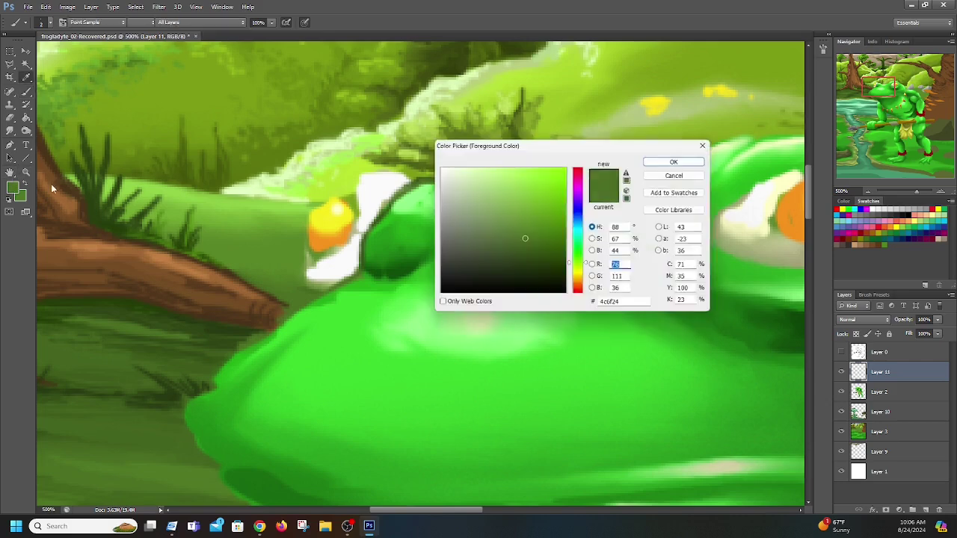
pyautogui.click(675, 161)
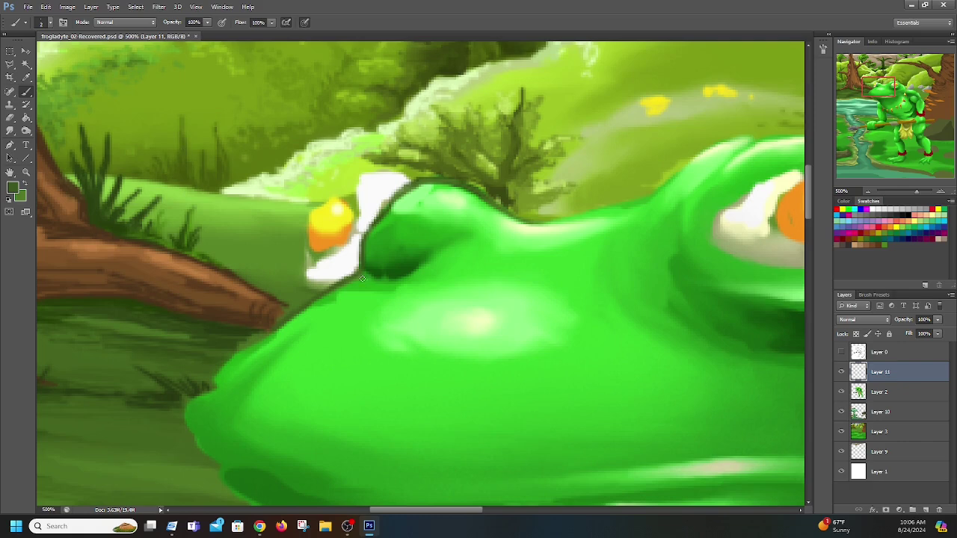
pyautogui.moveTo(359, 276); pyautogui.dragTo(374, 279)
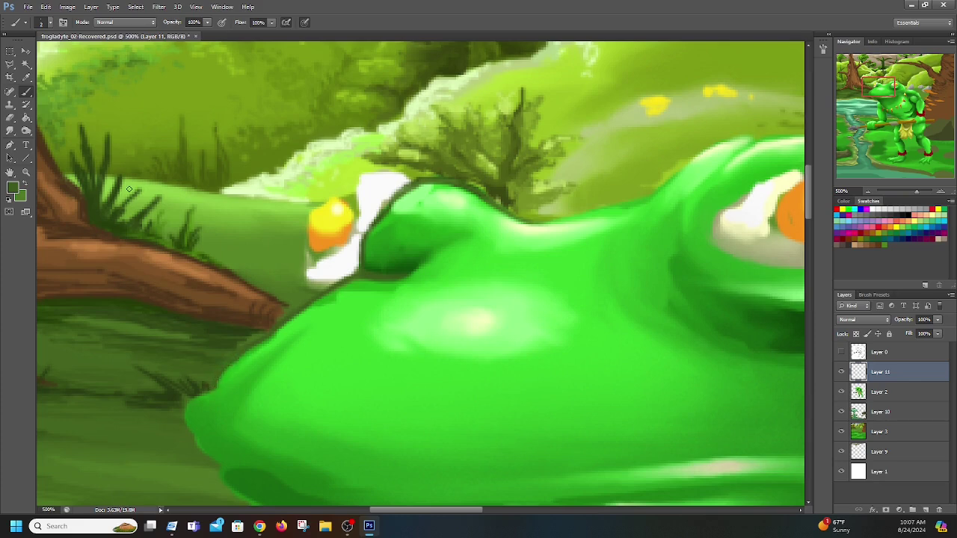
# Darken the foreground colour to green #324819
pyautogui.click(13, 188)
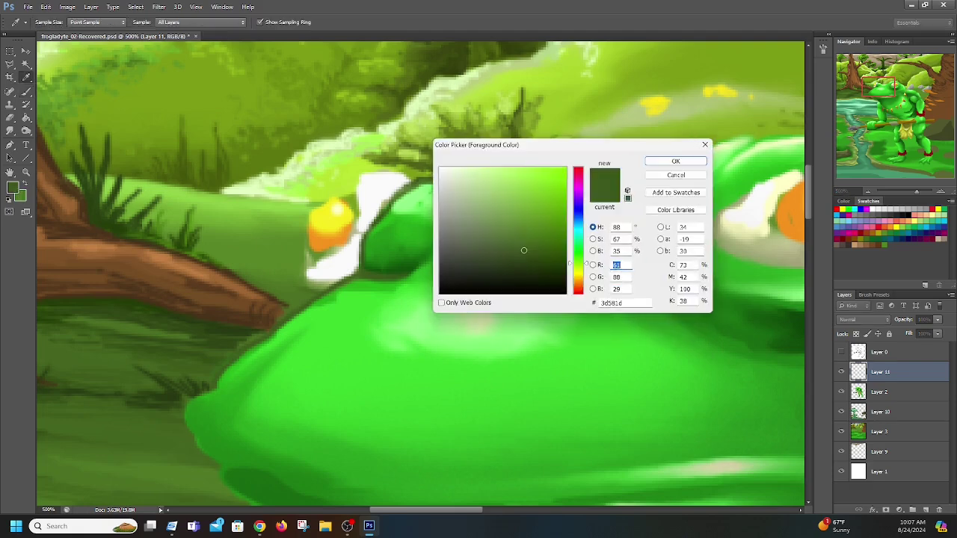
pyautogui.click(521, 258)
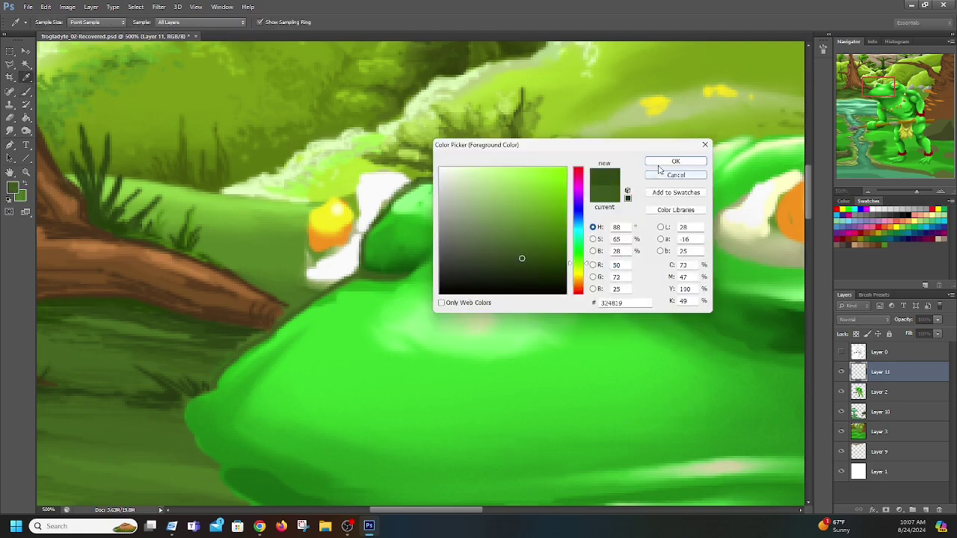
pyautogui.click(673, 161)
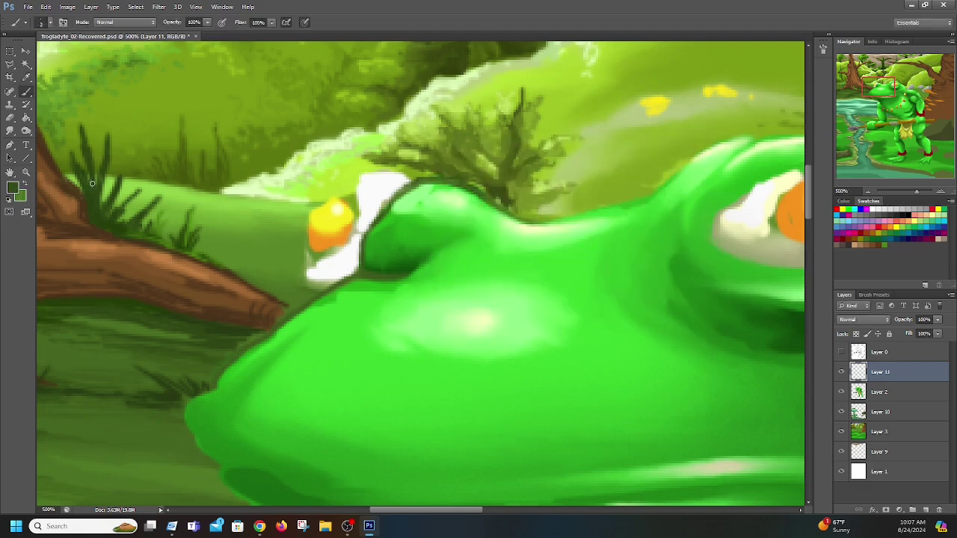
# Sample near-white #fafafa from the far eye and paint the eye white fuller around the yellow-orange iris
pyautogui.click(12, 188)
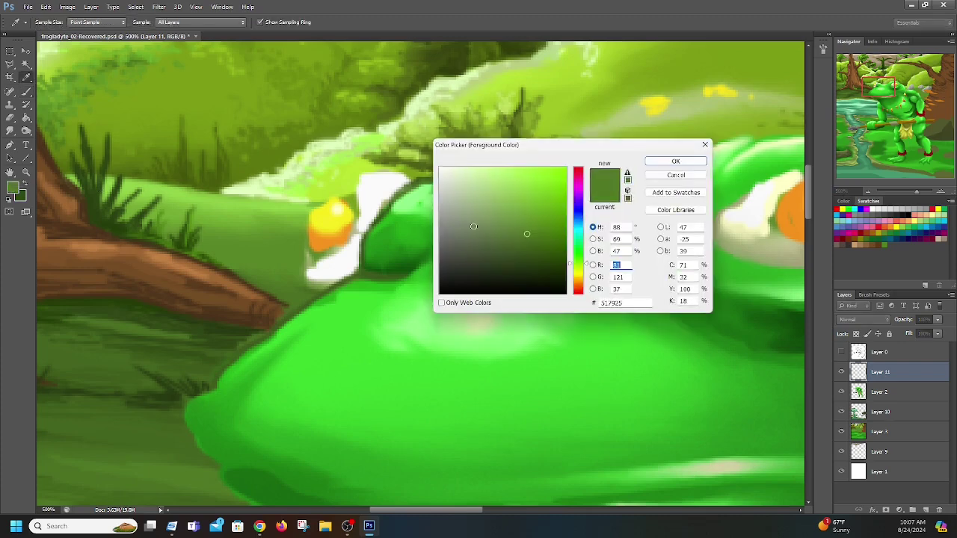
pyautogui.click(376, 189)
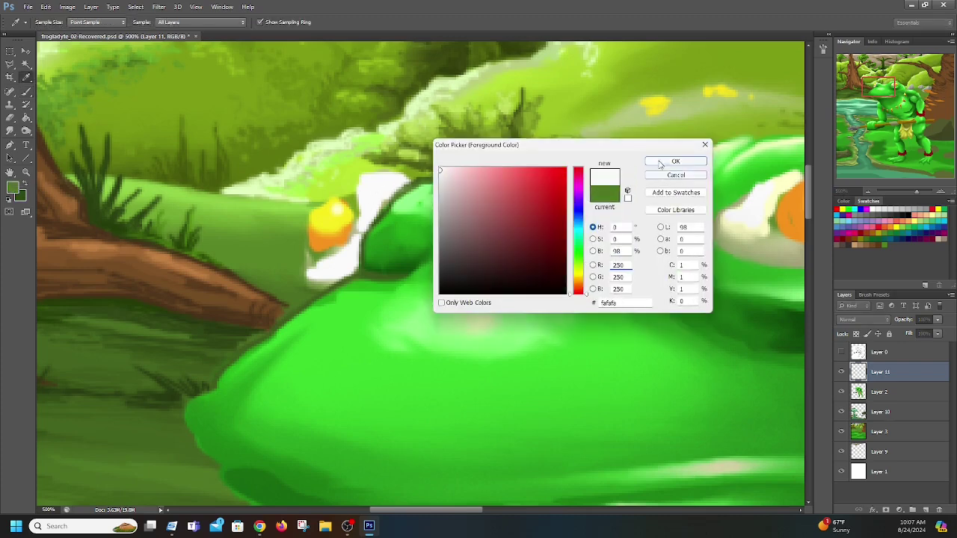
pyautogui.click(673, 162)
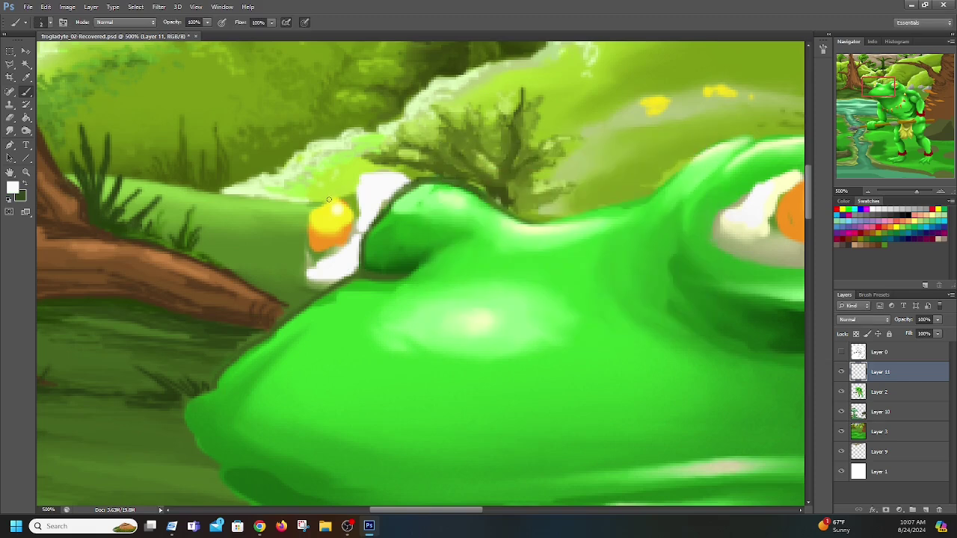
pyautogui.moveTo(336, 194)
pyautogui.mouseDown()
pyautogui.moveTo(328, 199)
pyautogui.moveTo(351, 184)
pyautogui.moveTo(331, 197)
pyautogui.moveTo(355, 209)
pyautogui.moveTo(345, 199)
pyautogui.moveTo(359, 196)
pyautogui.moveTo(352, 186)
pyautogui.mouseUp()
pyautogui.moveTo(307, 269)
pyautogui.mouseDown()
pyautogui.moveTo(310, 242)
pyautogui.moveTo(324, 283)
pyautogui.mouseUp()
pyautogui.moveTo(346, 252)
pyautogui.mouseDown()
pyautogui.moveTo(309, 244)
pyautogui.moveTo(331, 256)
pyautogui.mouseUp()
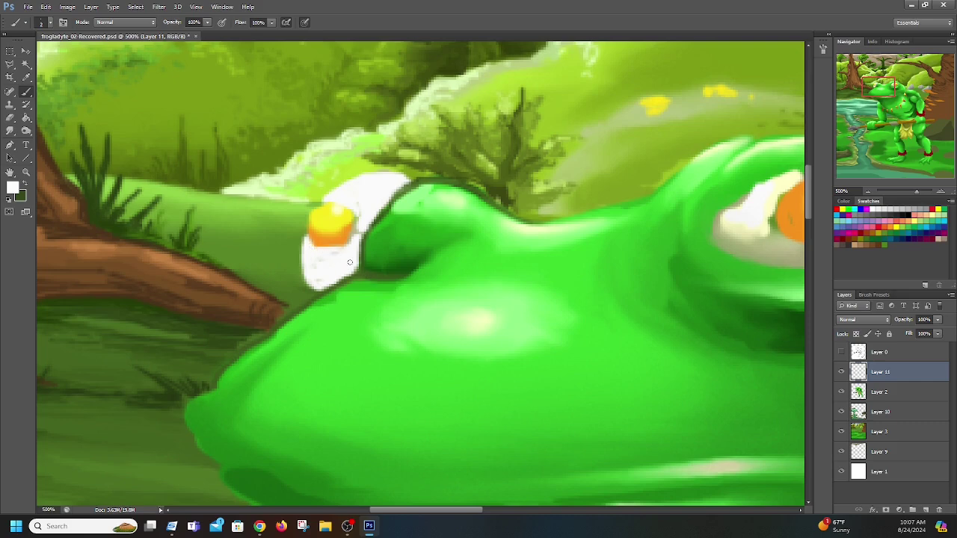
pyautogui.moveTo(310, 246); pyautogui.dragTo(326, 253)
# Set the foreground colour to light grey #dbd1d1 and shade the upper and lower outer edges of the far eye white
pyautogui.click(12, 188)
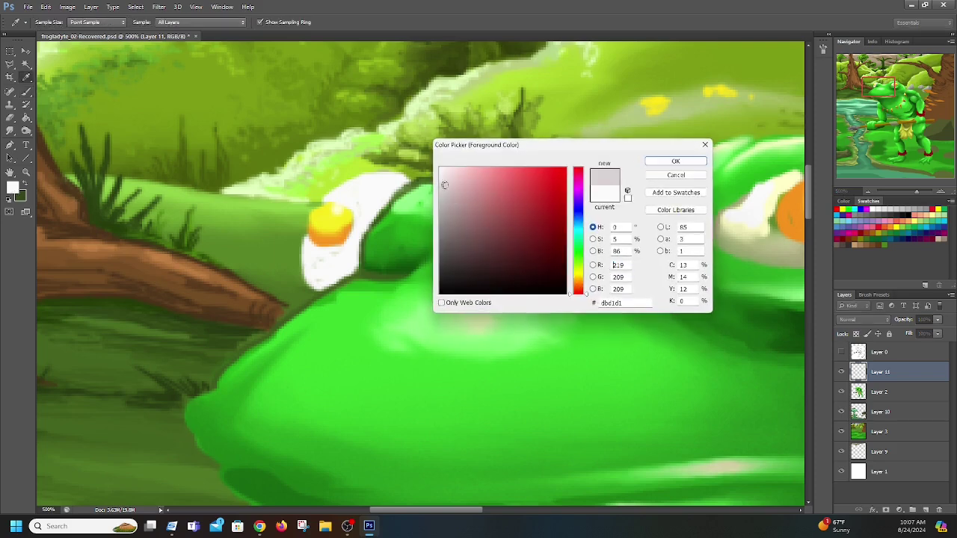
pyautogui.press('Return')
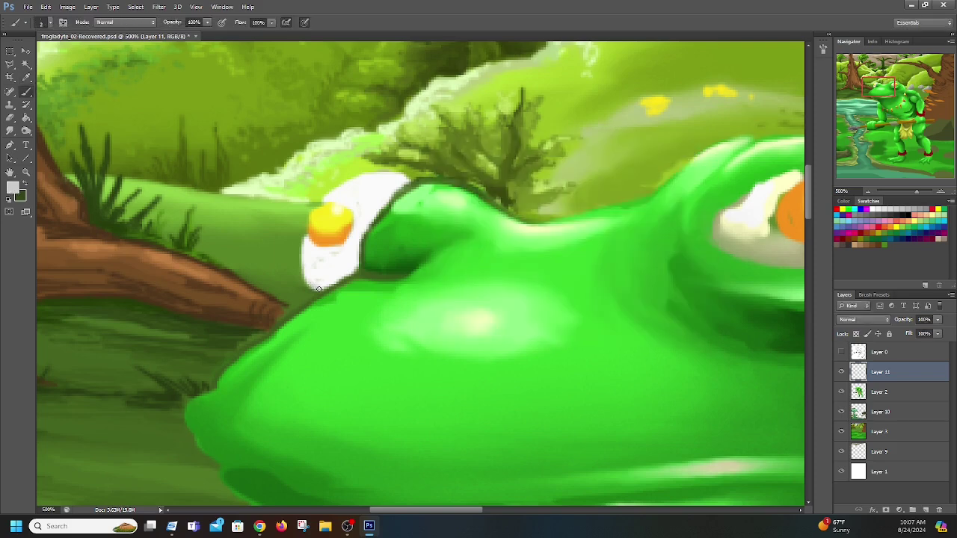
pyautogui.moveTo(307, 284); pyautogui.dragTo(343, 279)
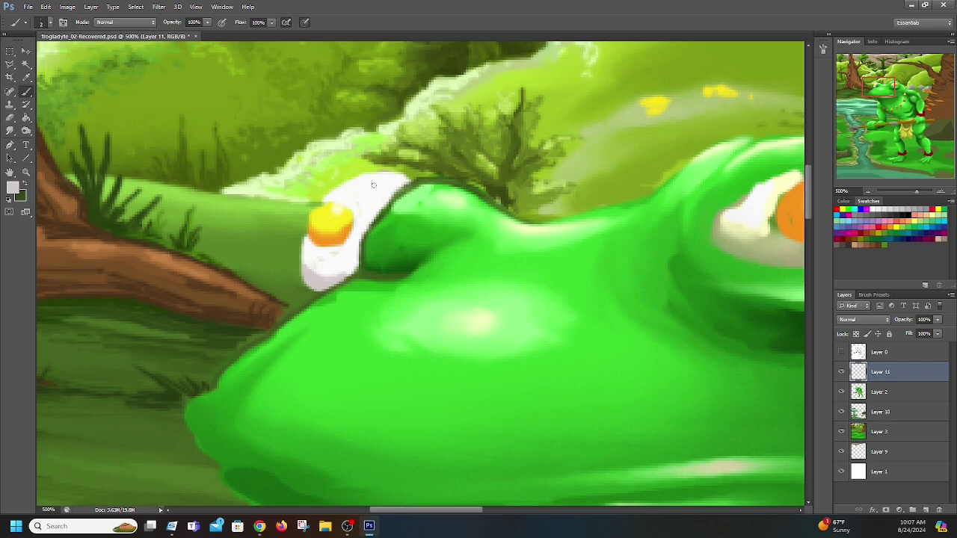
pyautogui.moveTo(400, 177); pyautogui.dragTo(374, 176)
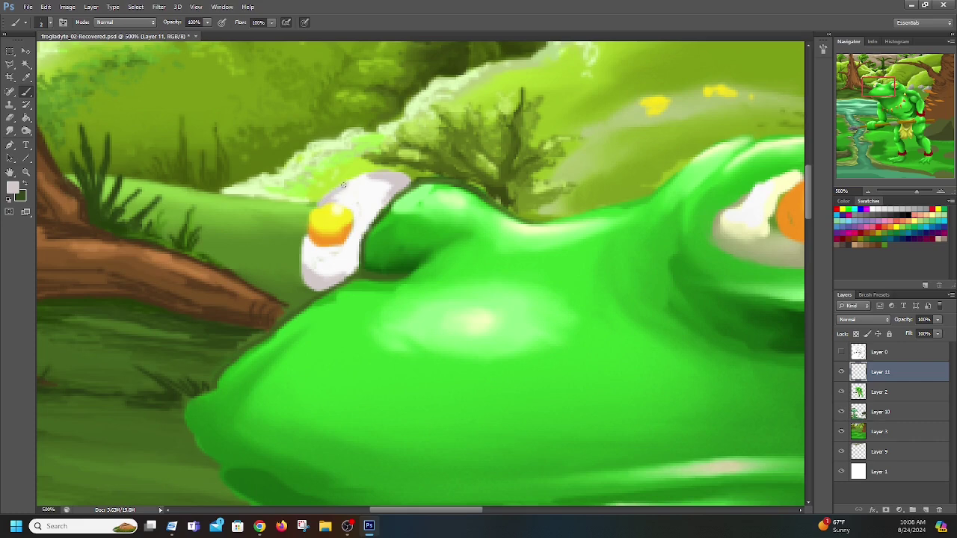
pyautogui.moveTo(299, 265)
pyautogui.mouseDown()
pyautogui.moveTo(301, 275)
pyautogui.moveTo(298, 255)
pyautogui.moveTo(313, 289)
pyautogui.mouseUp()
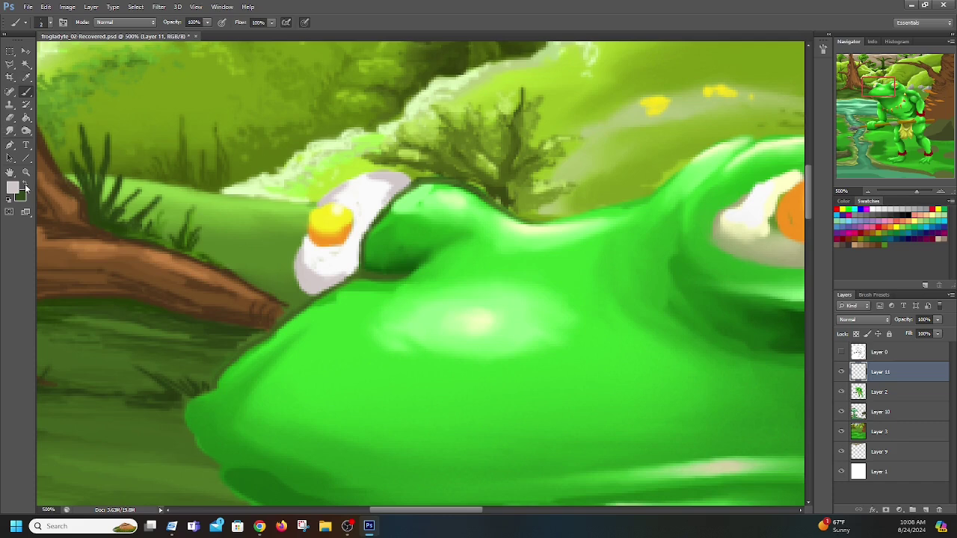
# Swap back to the dark green and retrace the far eyelid's edge along the eye white
pyautogui.click(26, 185)
pyautogui.moveTo(416, 183); pyautogui.dragTo(383, 210)
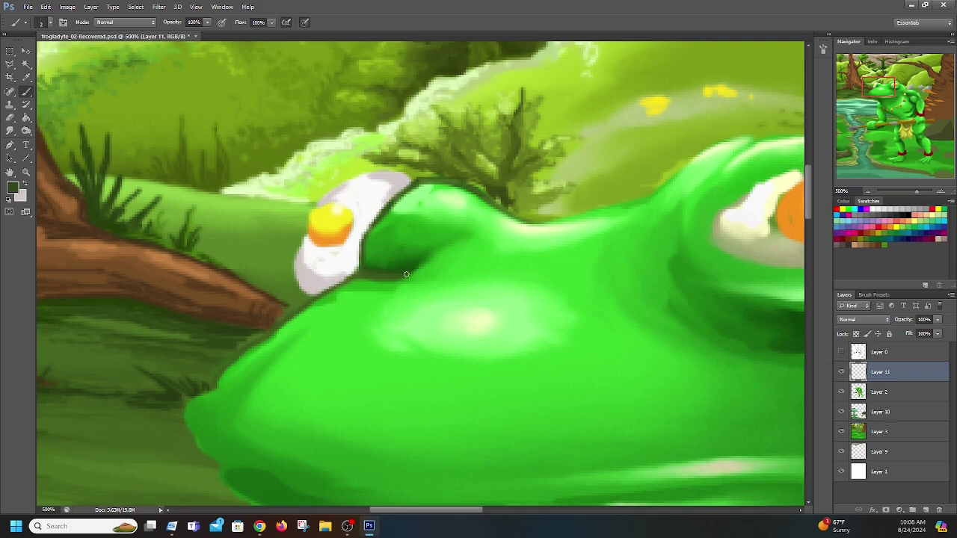
# Outline the head's edge between the eyes and the far eye white's lower edge in dark green, and swap to light grey
pyautogui.moveTo(502, 212)
pyautogui.mouseDown()
pyautogui.moveTo(525, 219)
pyautogui.moveTo(636, 206)
pyautogui.mouseUp()
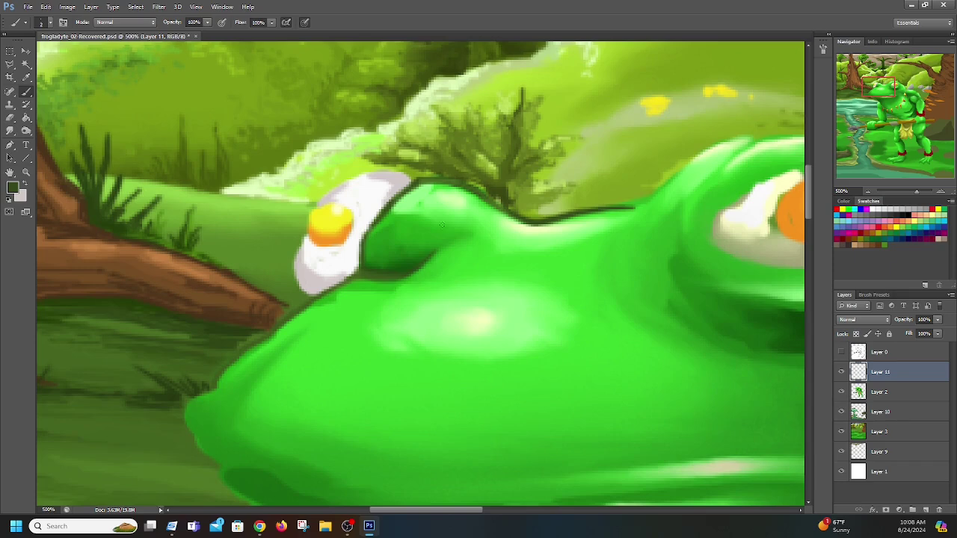
pyautogui.moveTo(326, 291); pyautogui.dragTo(358, 276)
pyautogui.moveTo(313, 296); pyautogui.dragTo(297, 274)
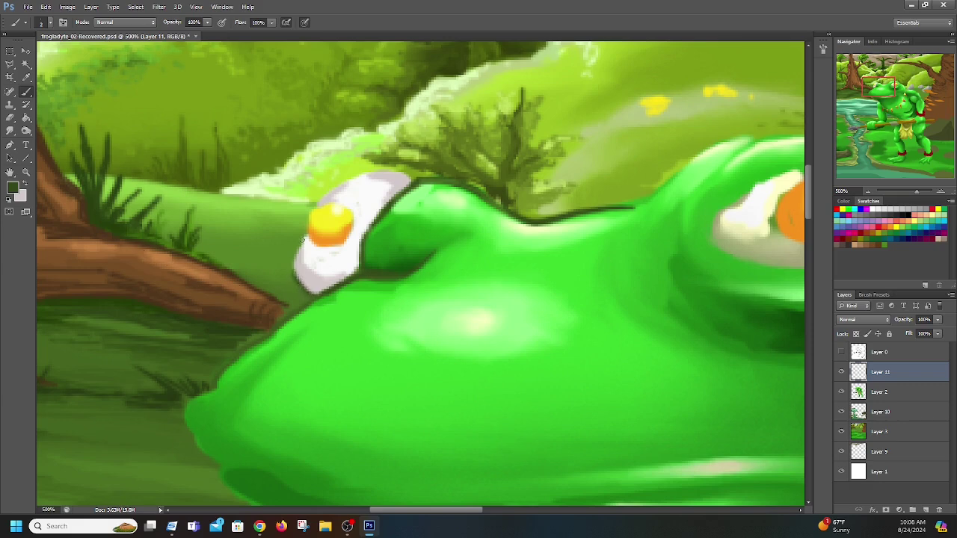
pyautogui.click(26, 184)
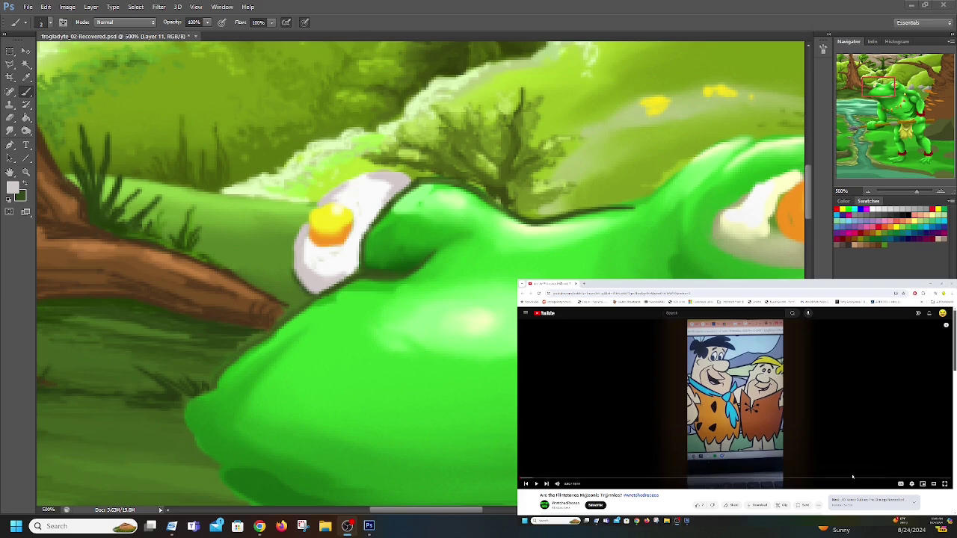
# Look over the Flintstones video page in the browser and switch the video to full screen
pyautogui.scroll(-2, 691, 499)
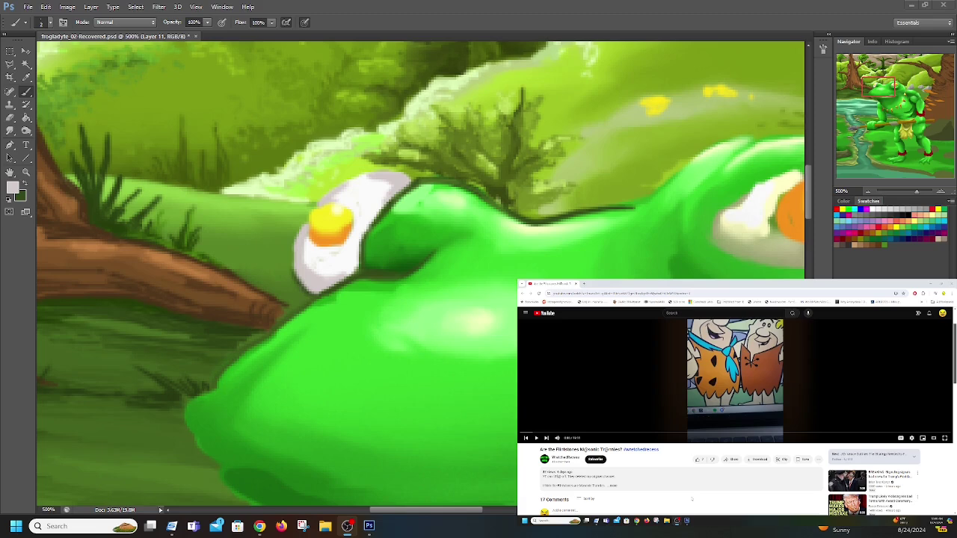
pyautogui.scroll(1, 644, 501)
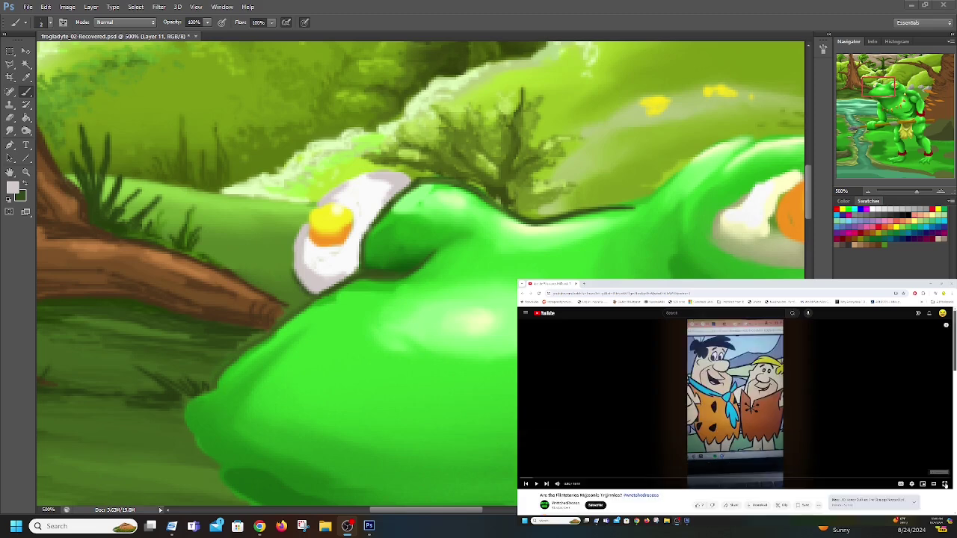
pyautogui.click(944, 485)
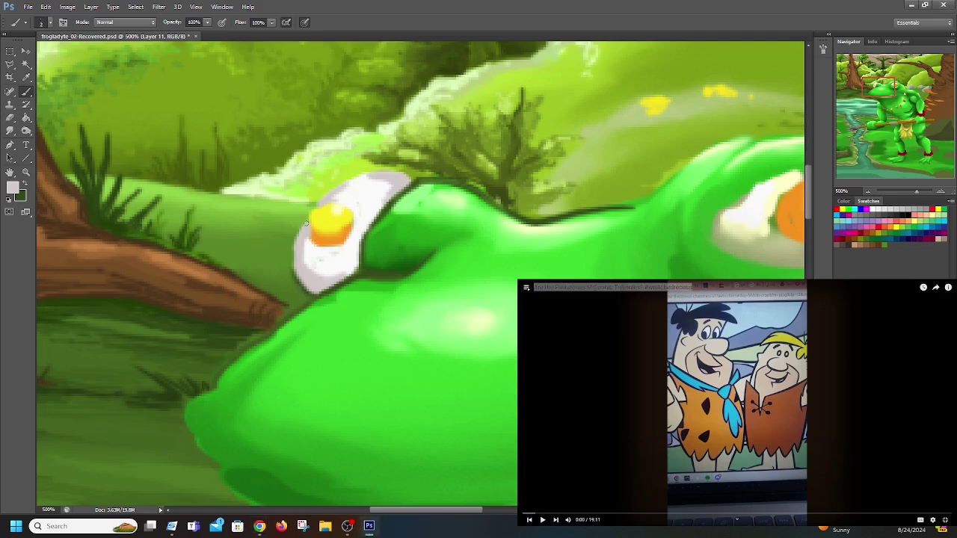
# Extend the light grey along the far eye white's outer edge, and widen the iris with orange sampled from it (H 35, S 88, B 97)
pyautogui.moveTo(301, 227); pyautogui.dragTo(294, 256)
pyautogui.click(24, 184)
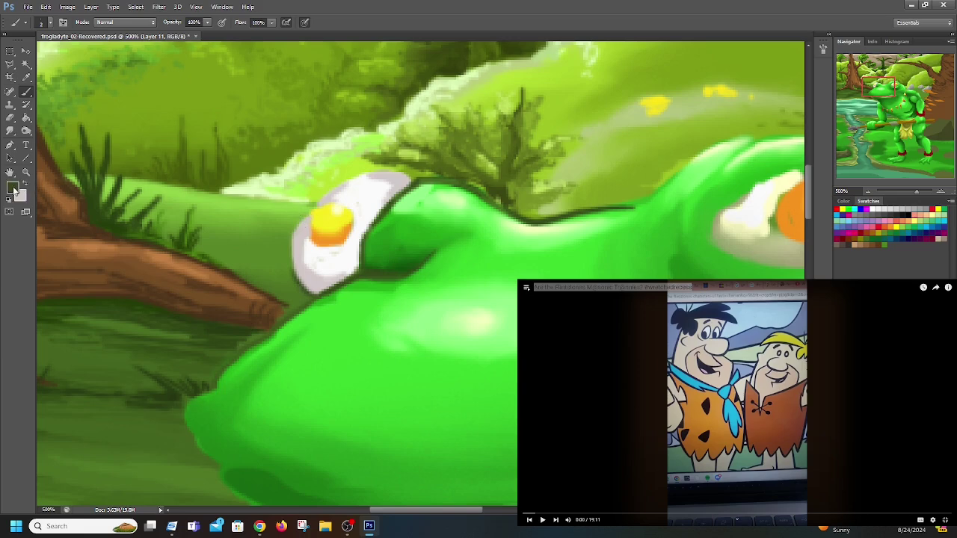
pyautogui.click(14, 187)
pyautogui.click(328, 234)
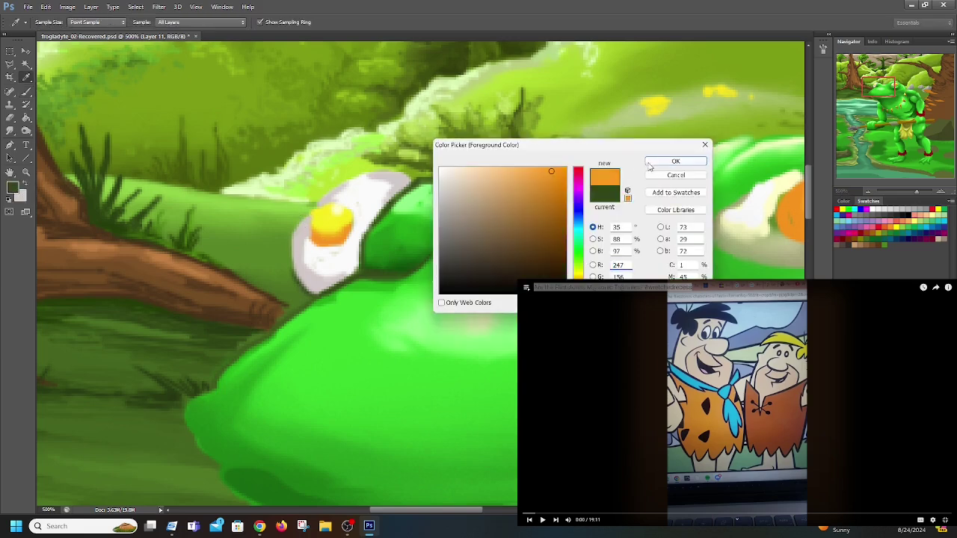
pyautogui.click(658, 162)
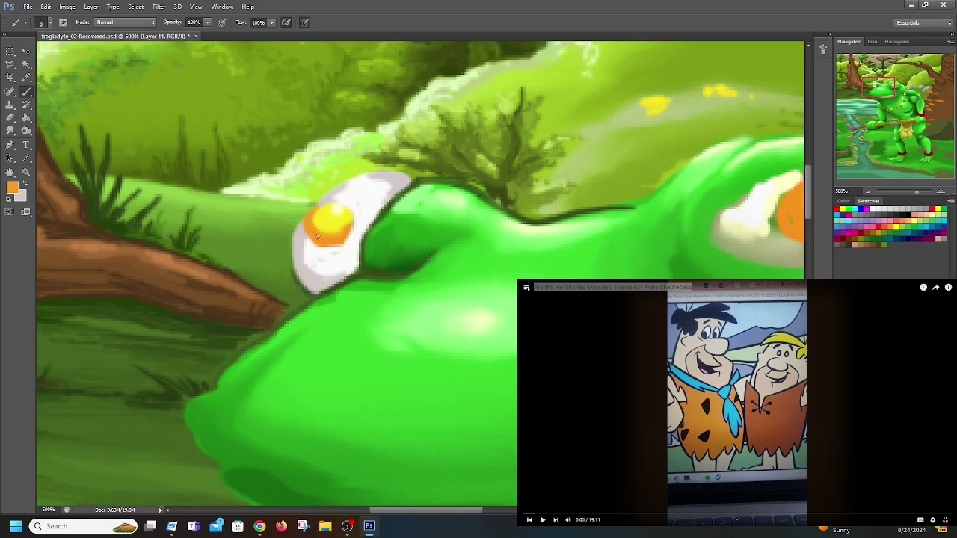
# Swap back to light grey, lighten the foreground colour to near-white, and brighten the upper part of the far eye white
pyautogui.click(23, 184)
pyautogui.press('i')
pyautogui.click(12, 187)
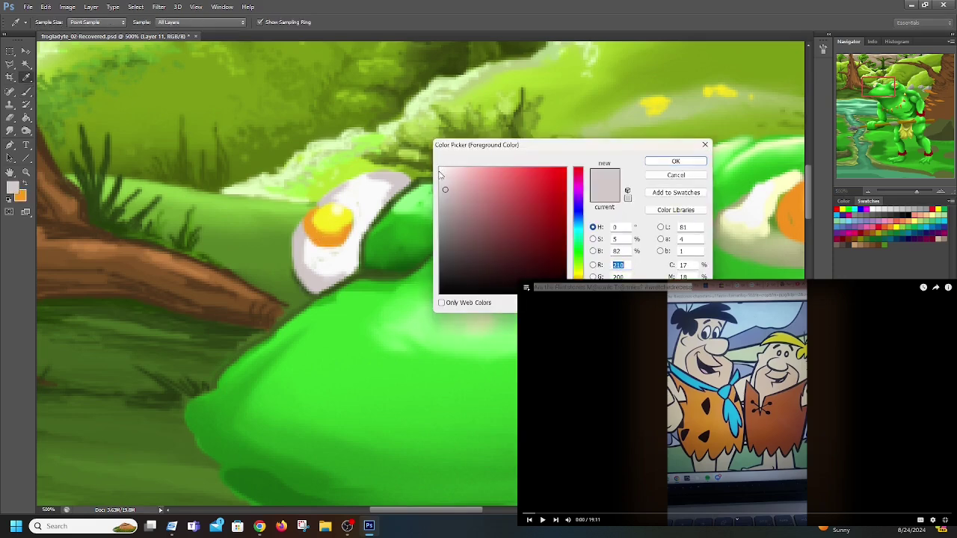
pyautogui.click(441, 173)
pyautogui.click(665, 161)
pyautogui.moveTo(366, 181); pyautogui.dragTo(387, 184)
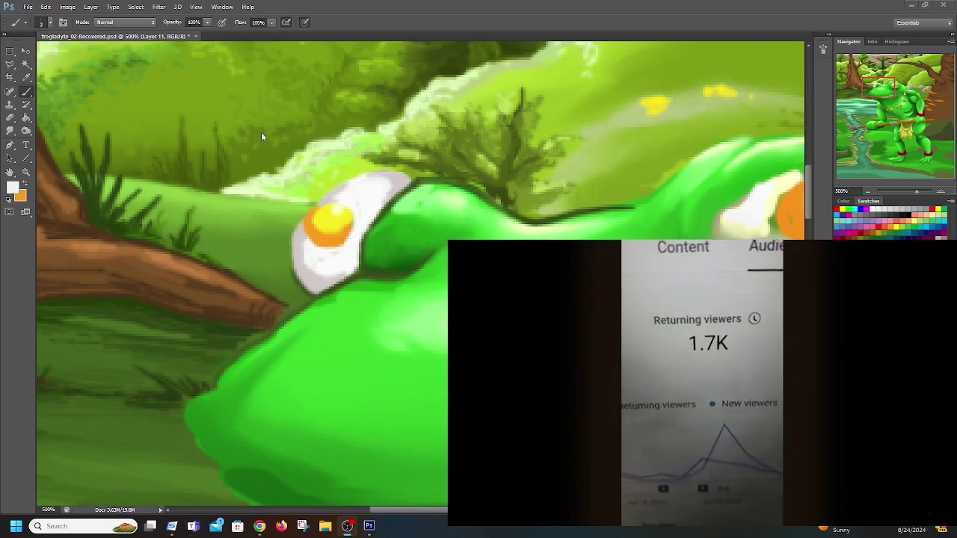
# Watch the Flintstones video and pause it
pyautogui.moveTo(583, 405)
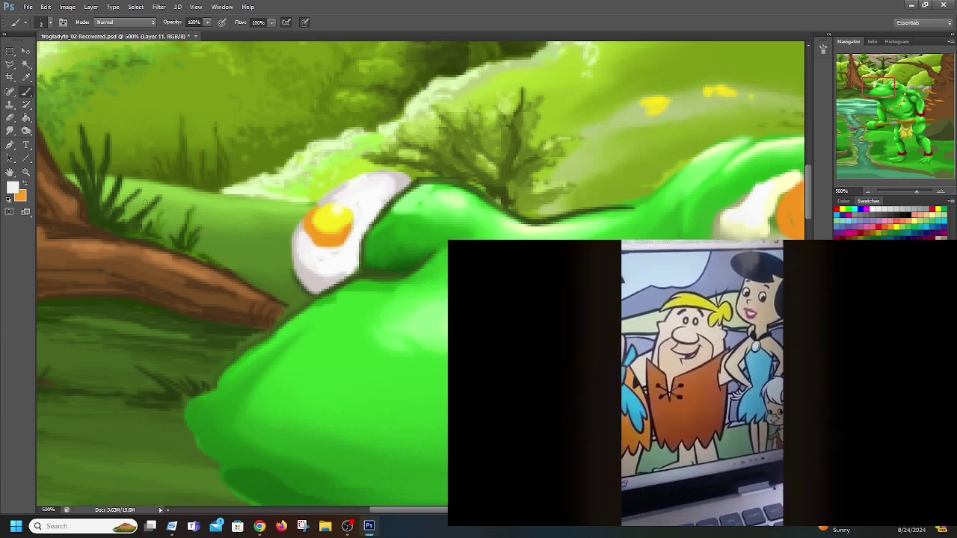
pyautogui.moveTo(763, 260)
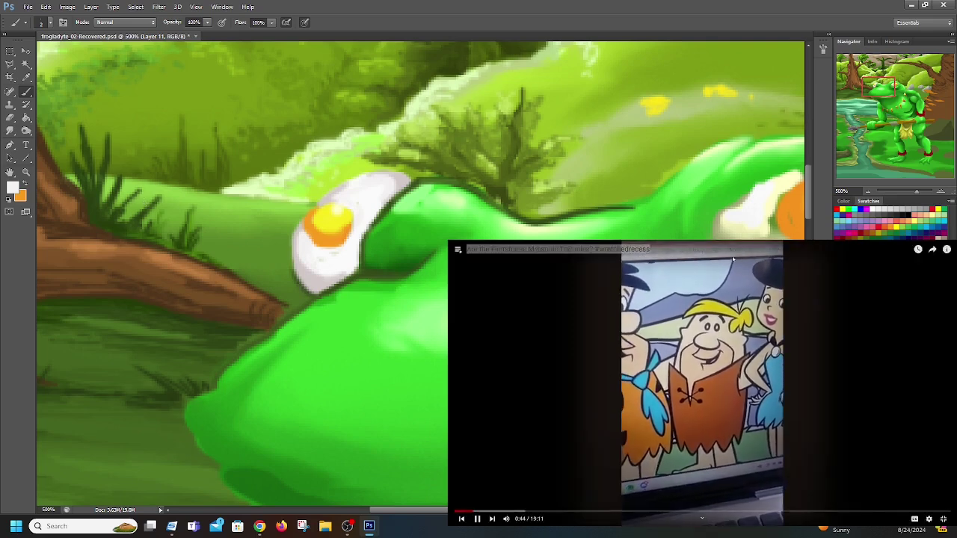
pyautogui.click(477, 518)
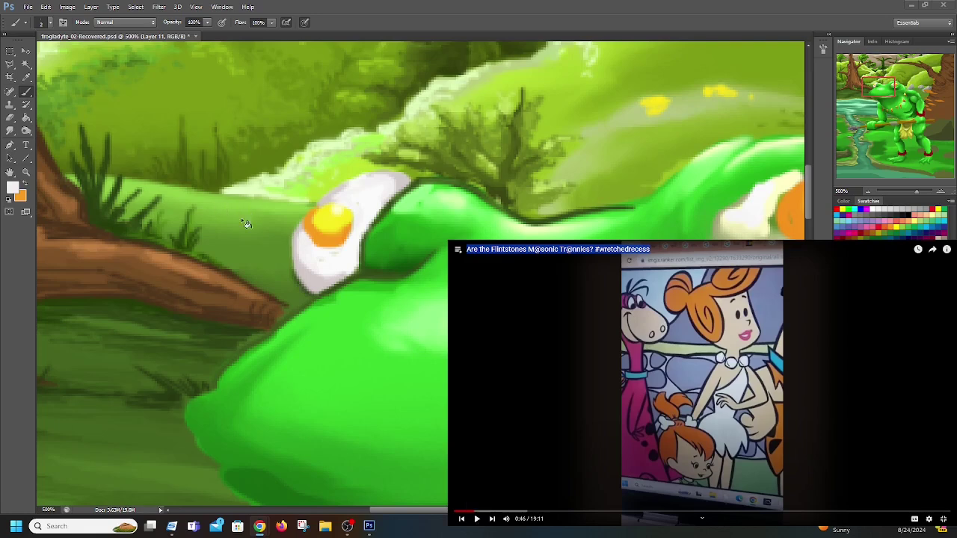
# Sample dark green (hue 104) beside the far eyelid and outline the snout from below the far eye around its tip
pyautogui.click(12, 187)
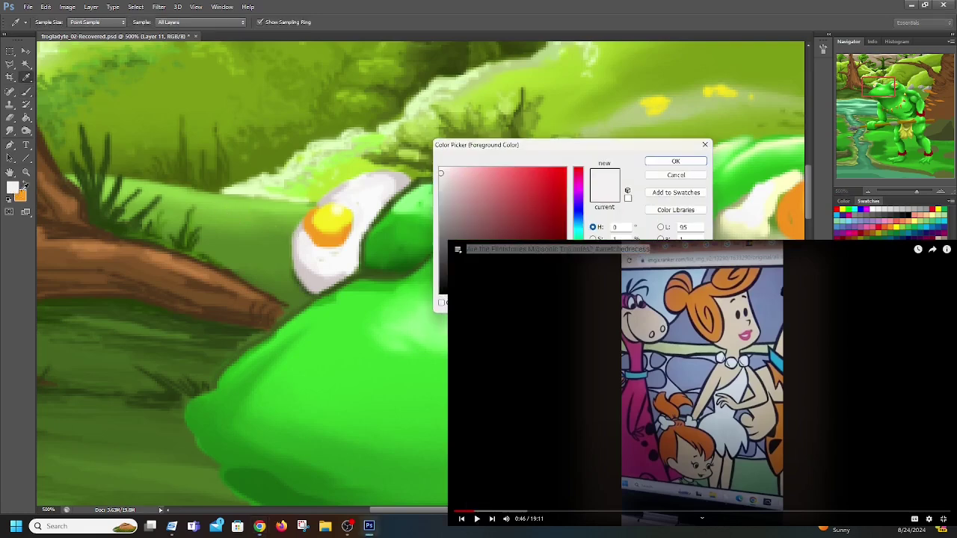
pyautogui.click(389, 267)
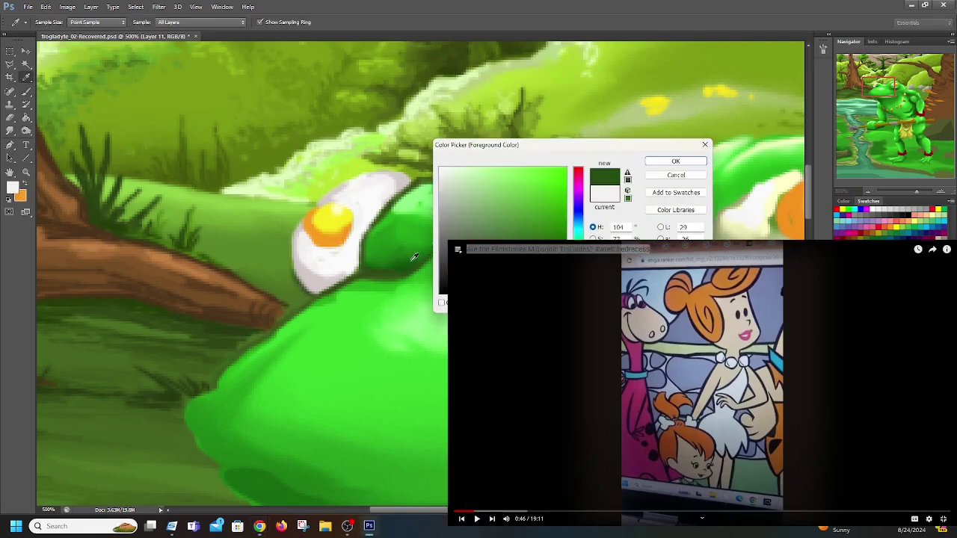
pyautogui.click(675, 162)
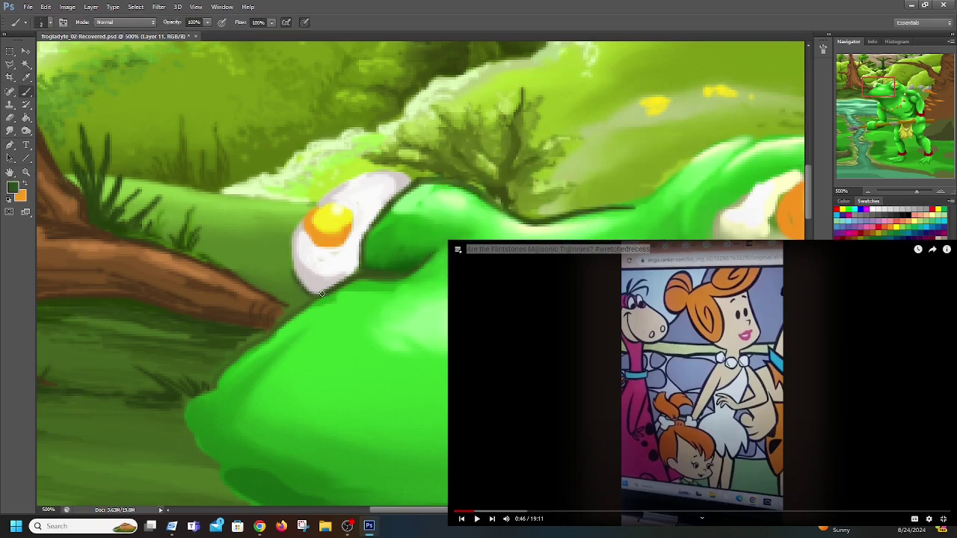
pyautogui.moveTo(326, 292)
pyautogui.mouseDown()
pyautogui.moveTo(367, 273)
pyautogui.moveTo(282, 319)
pyautogui.moveTo(307, 303)
pyautogui.mouseUp()
pyautogui.moveTo(879, 87); pyautogui.dragTo(865, 92)
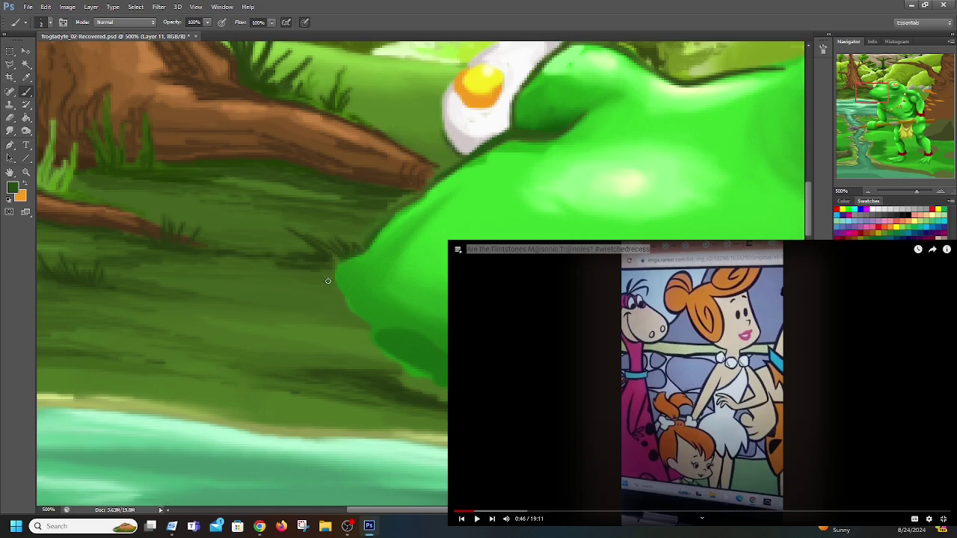
pyautogui.moveTo(335, 263)
pyautogui.mouseDown()
pyautogui.moveTo(350, 306)
pyautogui.moveTo(366, 326)
pyautogui.moveTo(382, 327)
pyautogui.mouseUp()
# Outline the frog's mouth line and lower lip with the dark green, and resume the video
pyautogui.moveTo(424, 336); pyautogui.dragTo(443, 348)
pyautogui.moveTo(420, 329)
pyautogui.mouseDown()
pyautogui.moveTo(335, 247)
pyautogui.moveTo(222, 259)
pyautogui.moveTo(196, 286)
pyautogui.moveTo(212, 299)
pyautogui.mouseUp()
pyautogui.moveTo(173, 265); pyautogui.dragTo(243, 314)
pyautogui.moveTo(183, 281); pyautogui.dragTo(265, 323)
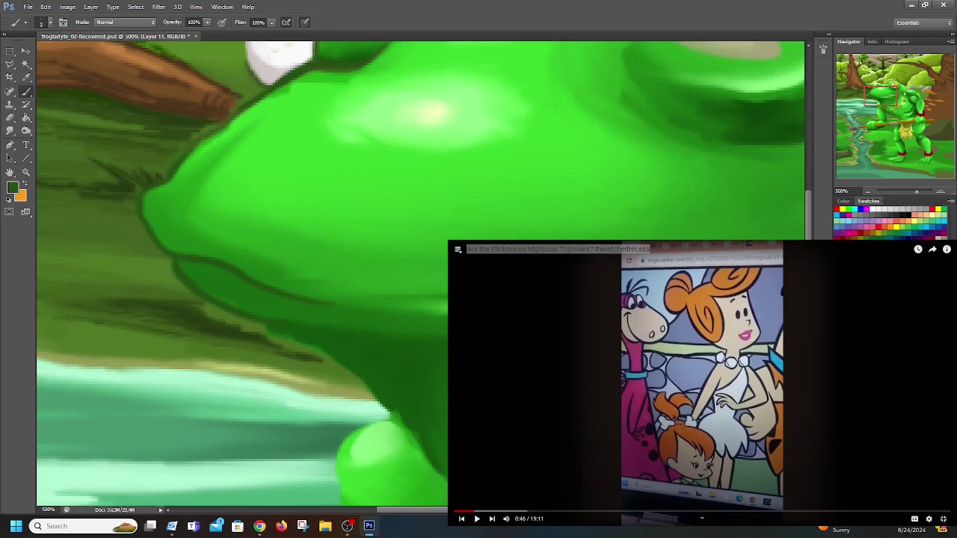
pyautogui.moveTo(331, 301)
pyautogui.mouseDown()
pyautogui.moveTo(358, 300)
pyautogui.moveTo(323, 303)
pyautogui.moveTo(447, 302)
pyautogui.mouseUp()
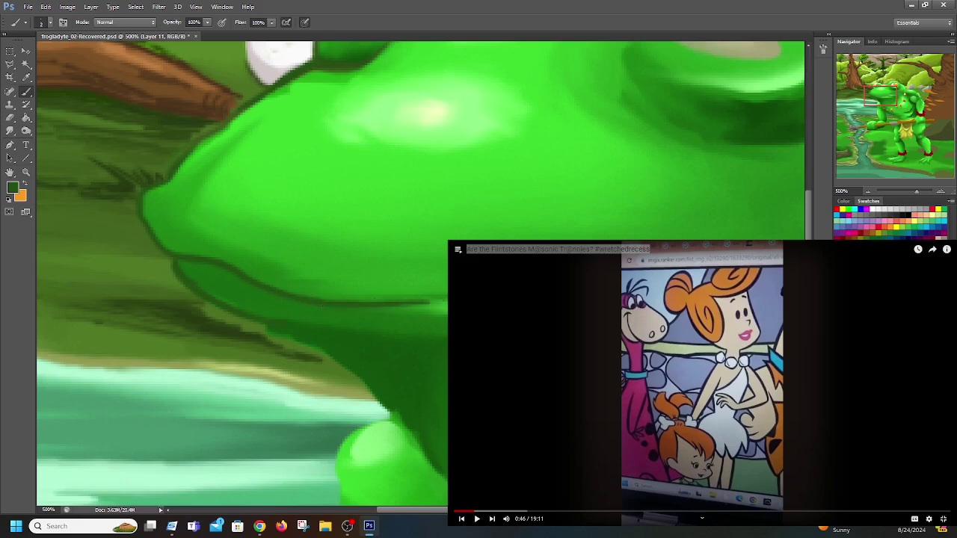
pyautogui.moveTo(385, 305); pyautogui.dragTo(445, 300)
pyautogui.click(478, 520)
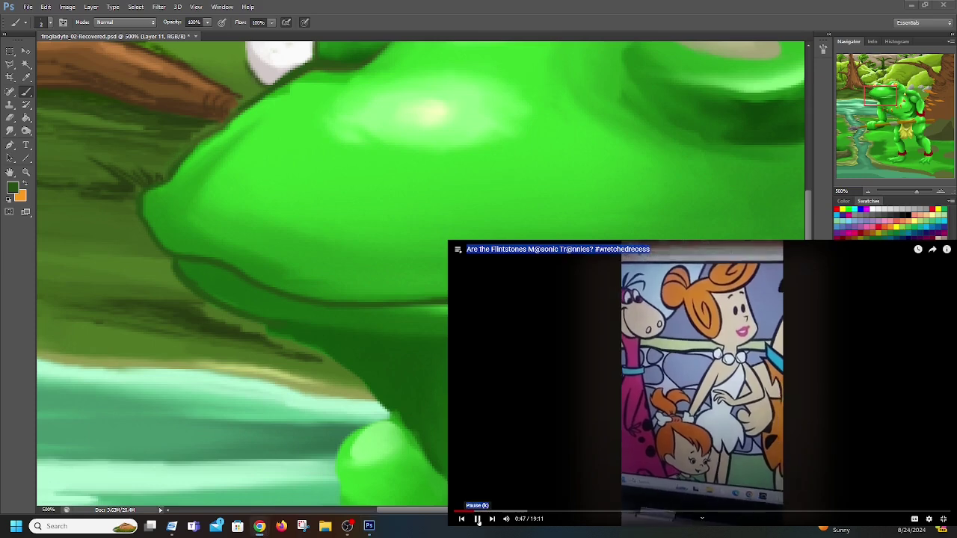
# Sample a darker green (hue 115) from the throat and outline the underside of the lower lip, jaw and throat
pyautogui.click(259, 323)
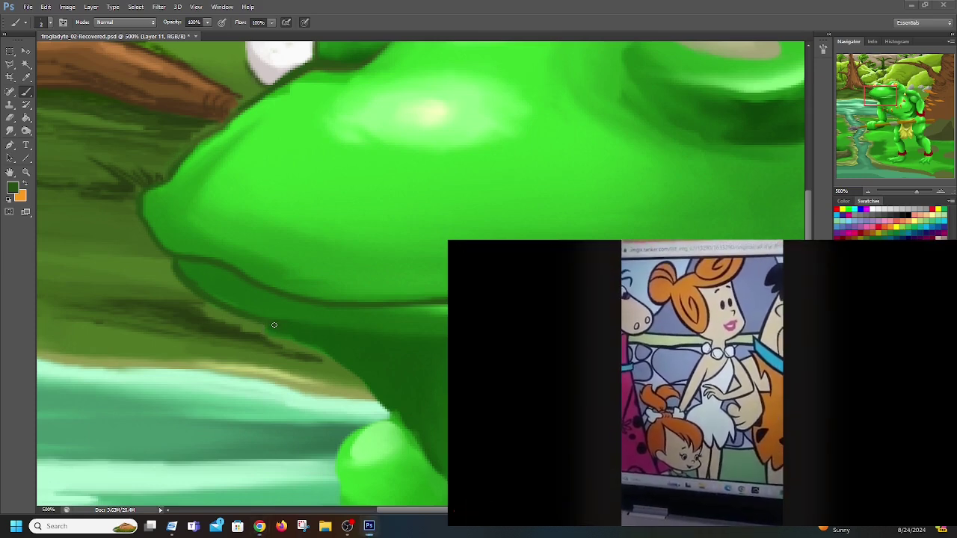
pyautogui.click(12, 188)
pyautogui.click(340, 345)
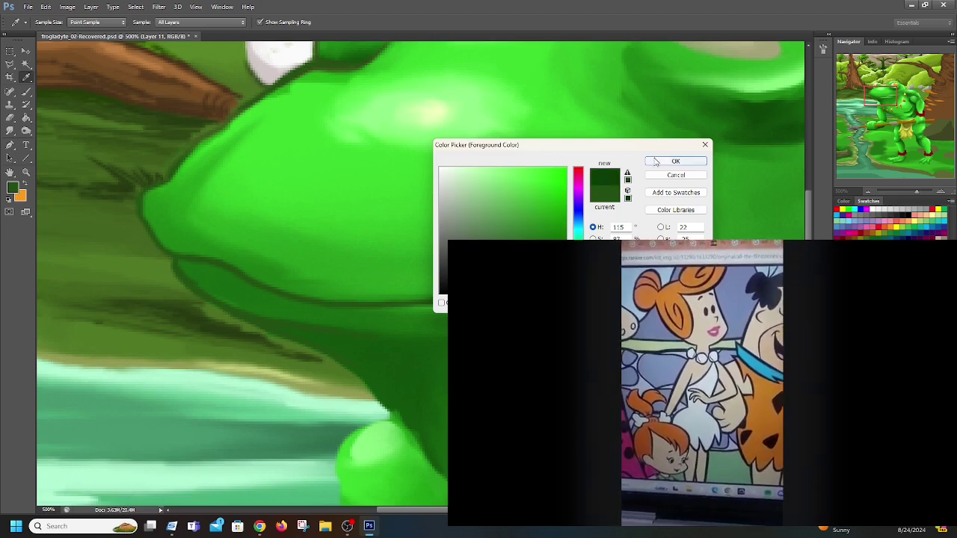
pyautogui.click(675, 161)
pyautogui.moveTo(187, 284); pyautogui.dragTo(237, 309)
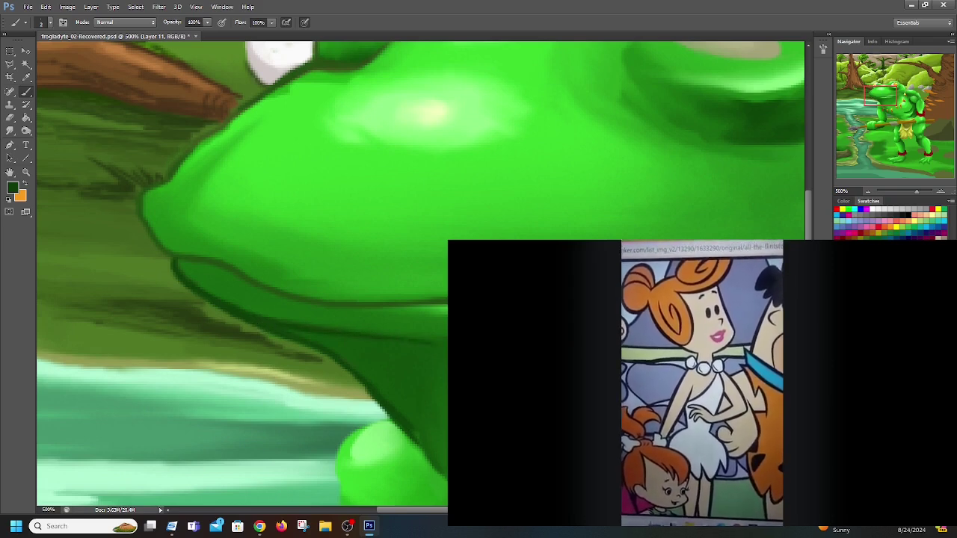
# Retrace the mouth line with the darker green while the video is paused
pyautogui.moveTo(718, 384)
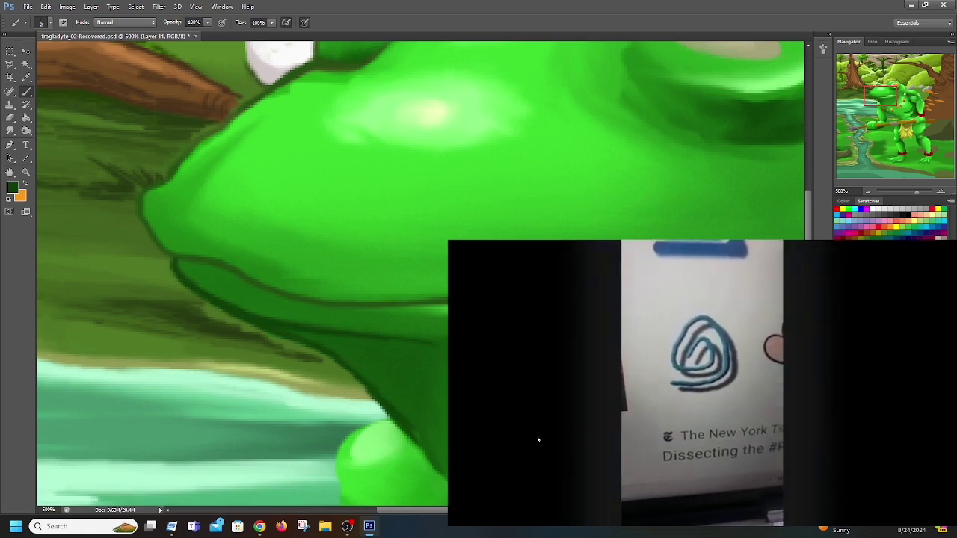
pyautogui.click(537, 440)
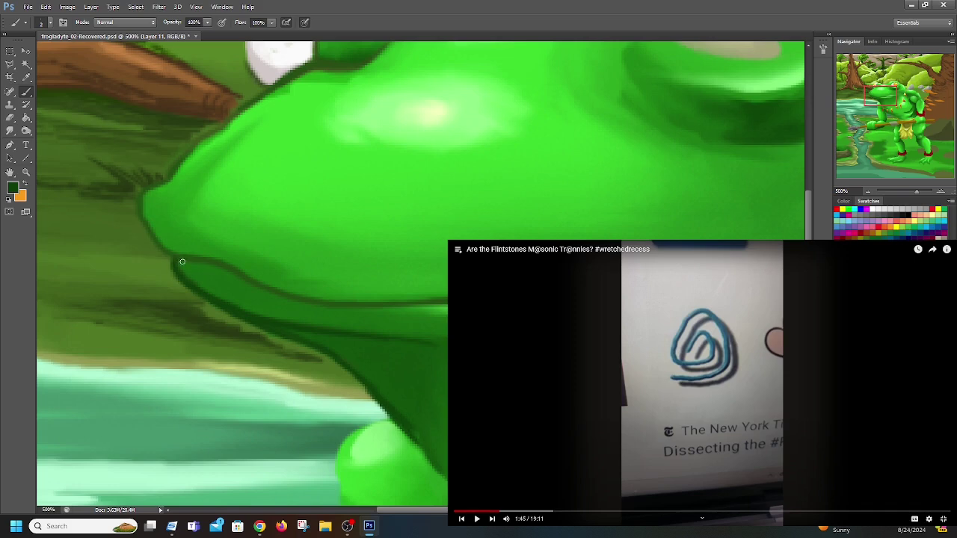
pyautogui.moveTo(206, 264)
pyautogui.mouseDown()
pyautogui.moveTo(177, 258)
pyautogui.moveTo(299, 293)
pyautogui.mouseUp()
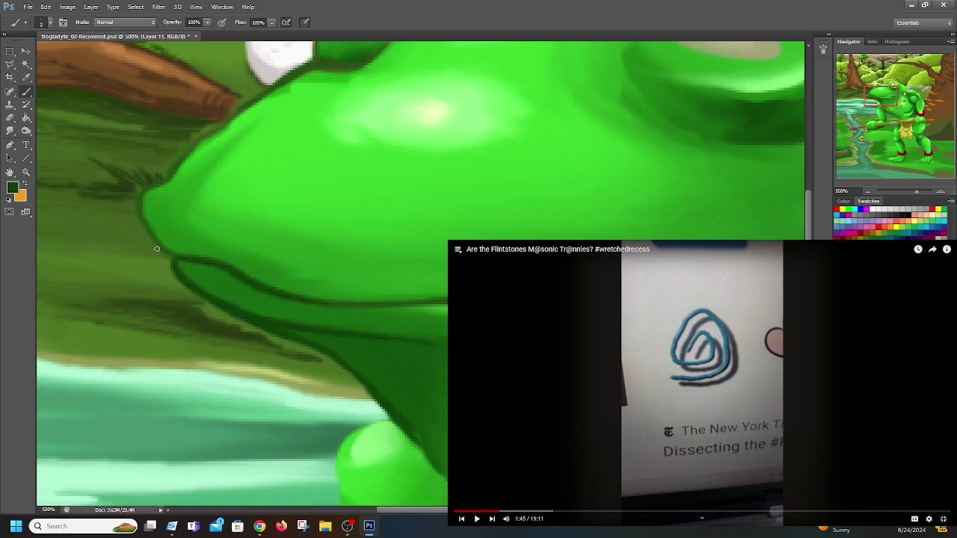
pyautogui.moveTo(333, 305); pyautogui.dragTo(365, 307)
pyautogui.click(663, 385)
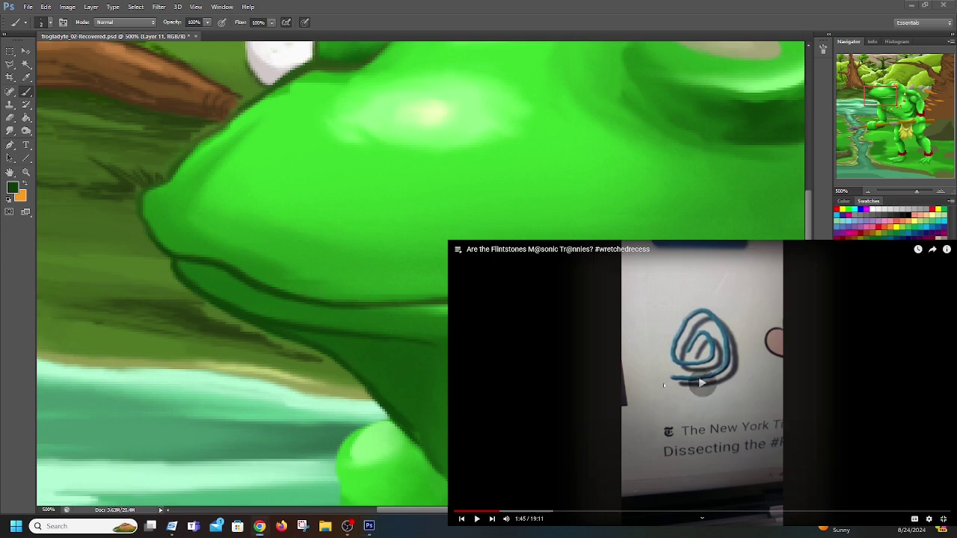
# Set the foreground to olive green (hue 87) sampled from the ground below the jaw, and make Layer 10 active
pyautogui.click(26, 183)
pyautogui.click(12, 188)
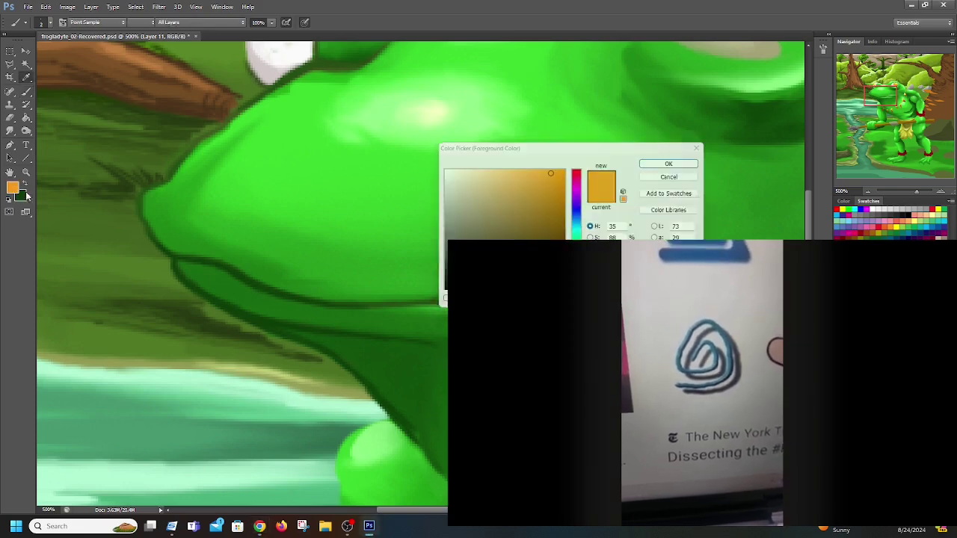
pyautogui.click(228, 320)
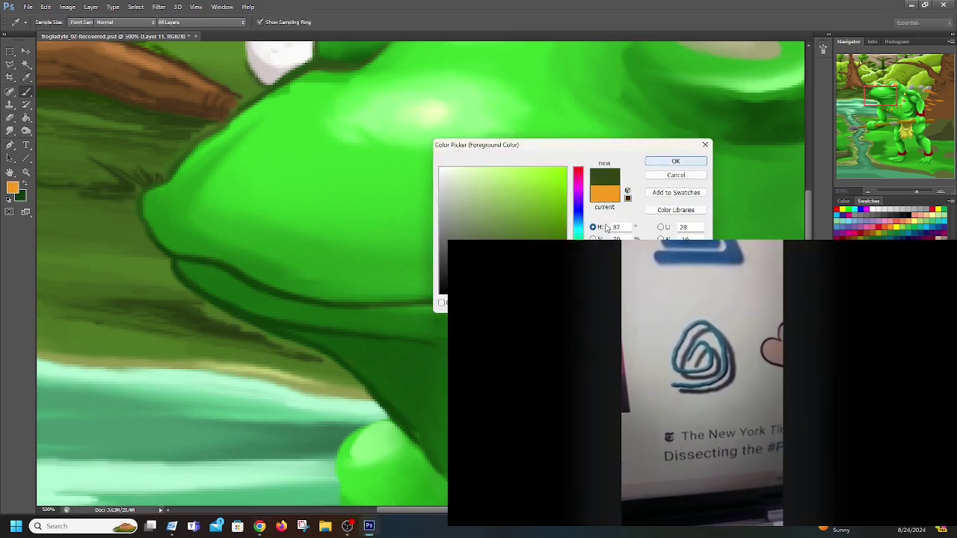
pyautogui.click(675, 161)
pyautogui.hotkey('alt', '[')
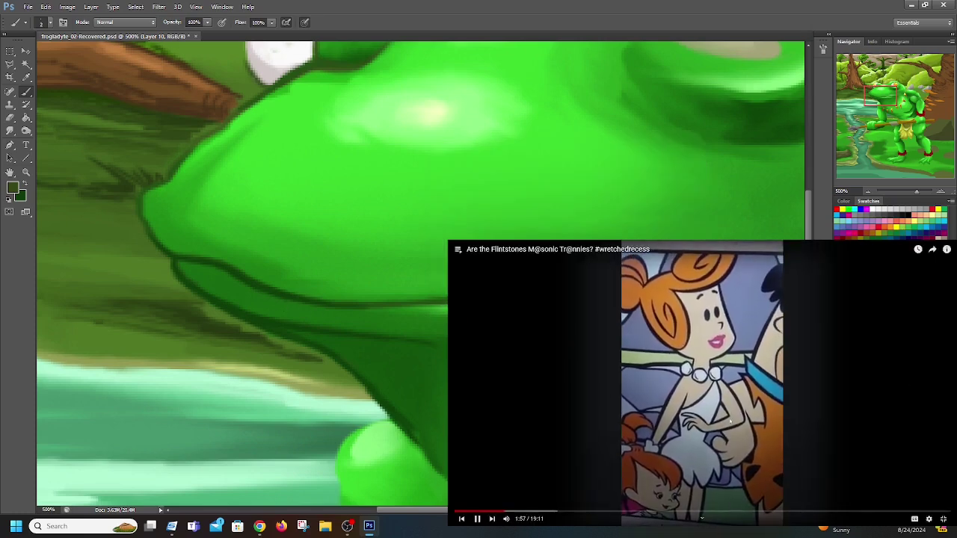
# Pause the video and paint the ground just beneath the frog's jaw with the olive green on Layer 10
pyautogui.click(729, 421)
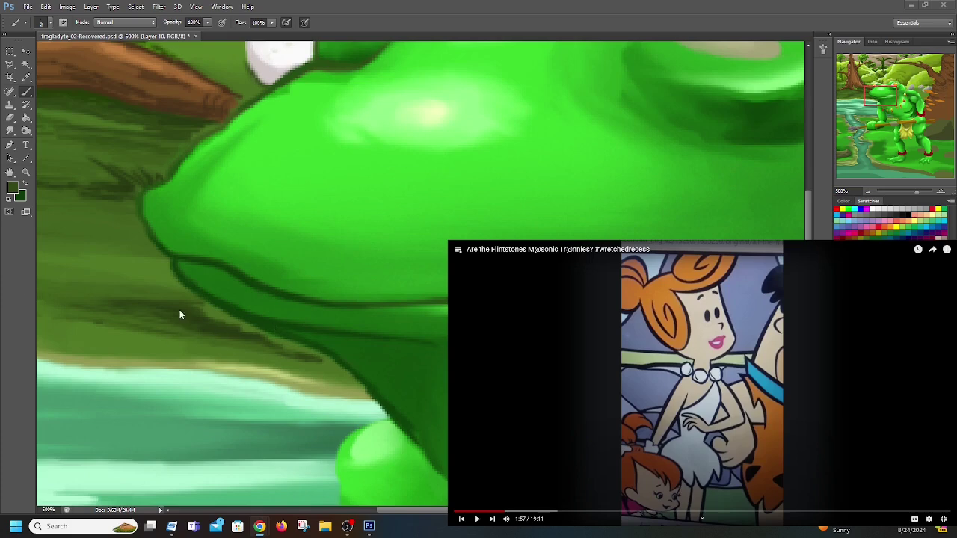
pyautogui.click(258, 332)
pyautogui.moveTo(267, 334)
pyautogui.mouseDown()
pyautogui.moveTo(246, 330)
pyautogui.moveTo(276, 340)
pyautogui.mouseUp()
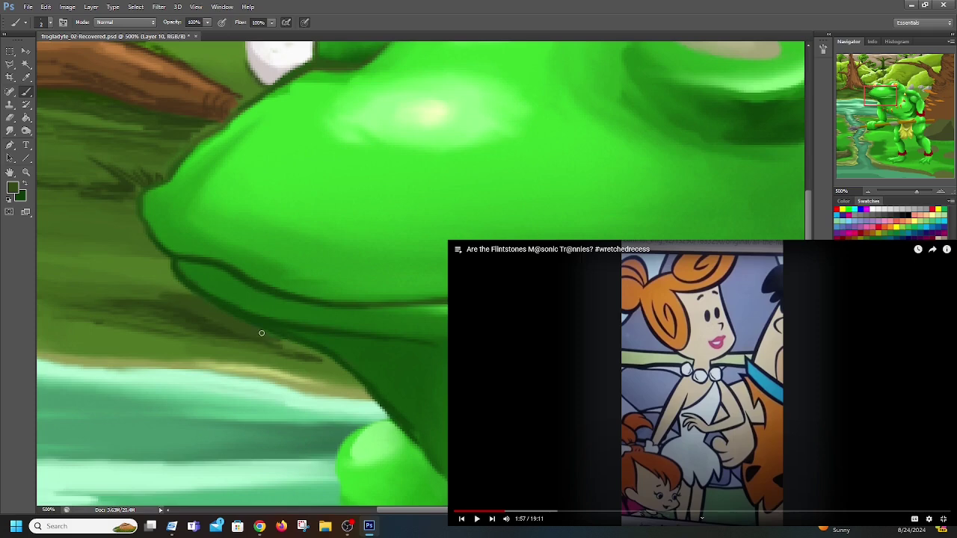
pyautogui.moveTo(283, 345); pyautogui.dragTo(329, 356)
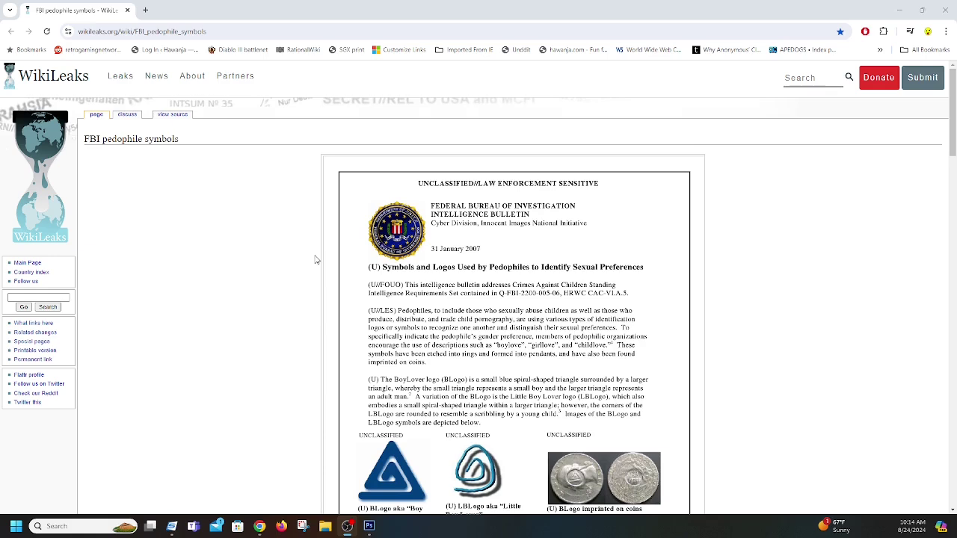
# Switch to the browser and read through the FBI intelligence bulletin on the WikiLeaks page
pyautogui.scroll(-2, 317, 259)
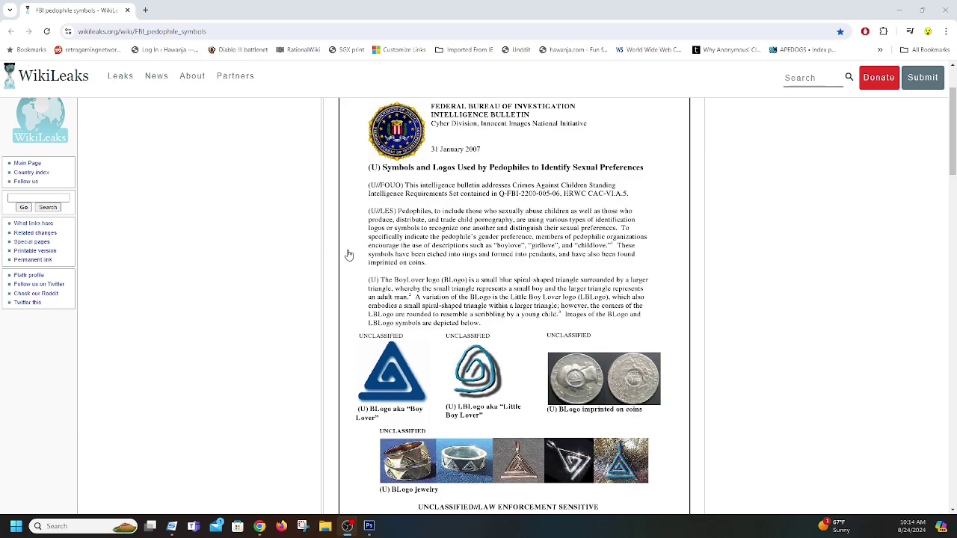
# Compare the FBI bulletin's spiral symbols with the Google results for "dreamcast logo", and return to the painting in Photoshop
pyautogui.scroll(-2, 348, 254)
pyautogui.scroll(4, 348, 255)
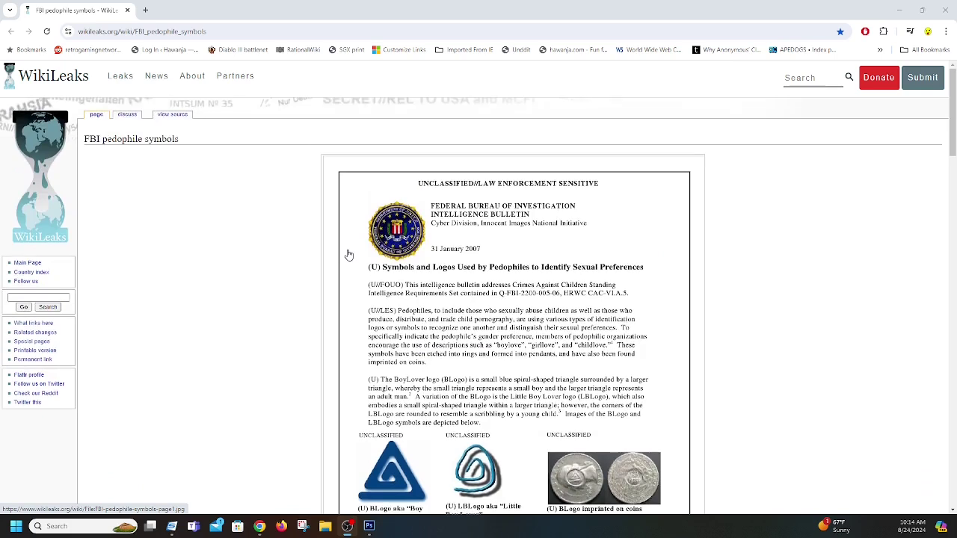
pyautogui.scroll(-2, 349, 255)
pyautogui.scroll(-2, 348, 255)
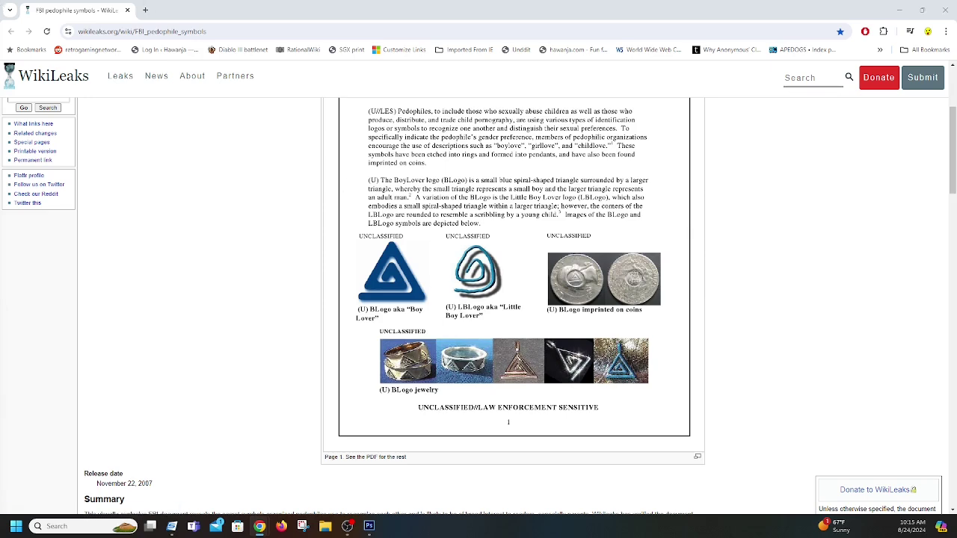
pyautogui.moveTo(448, 535); pyautogui.dragTo(383, 6)
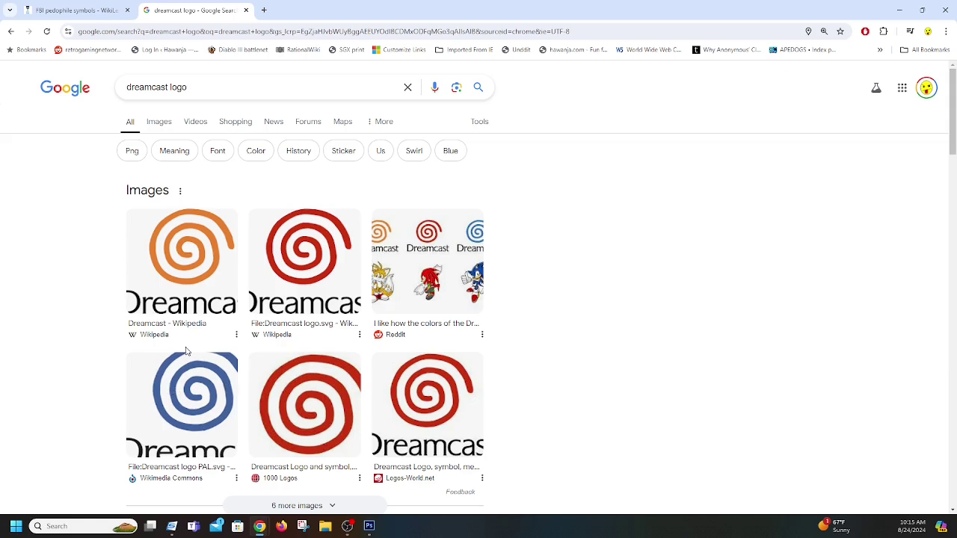
pyautogui.click(86, 9)
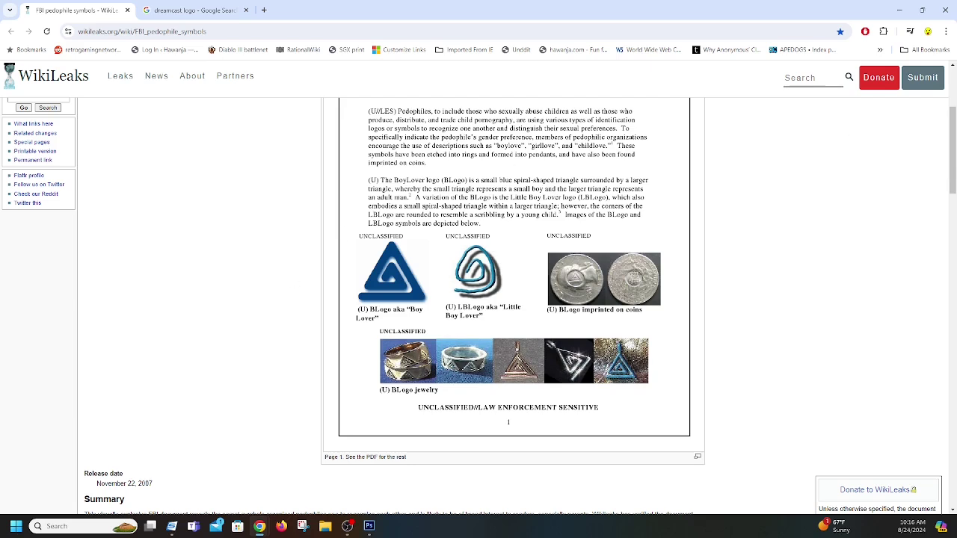
pyautogui.click(944, 11)
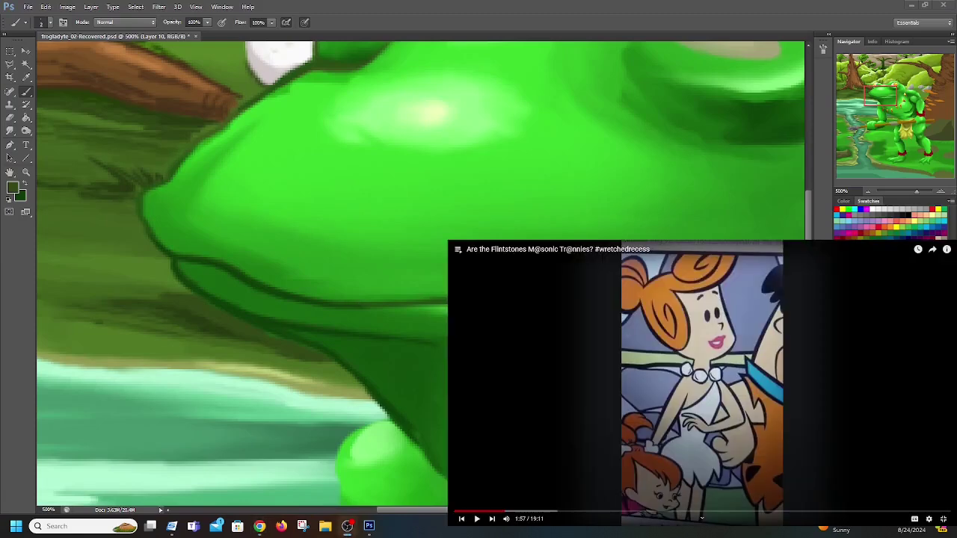
# Paint the outline along the underside of the frog's jaw on Layer 2 with the dark olive and dark green
pyautogui.moveTo(888, 98); pyautogui.dragTo(891, 107)
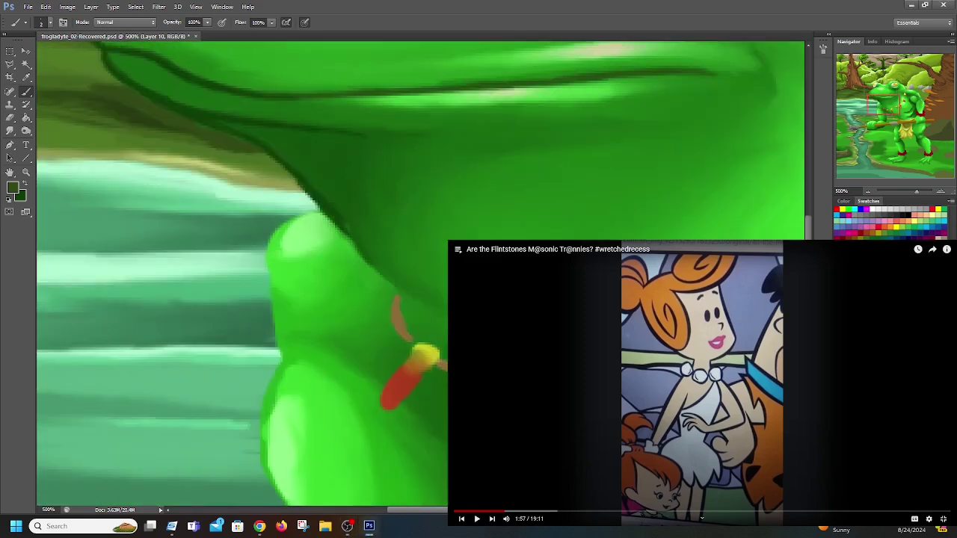
pyautogui.keyDown('ctrl'); pyautogui.click(394, 264); pyautogui.keyUp('ctrl')
pyautogui.moveTo(343, 228); pyautogui.dragTo(397, 284)
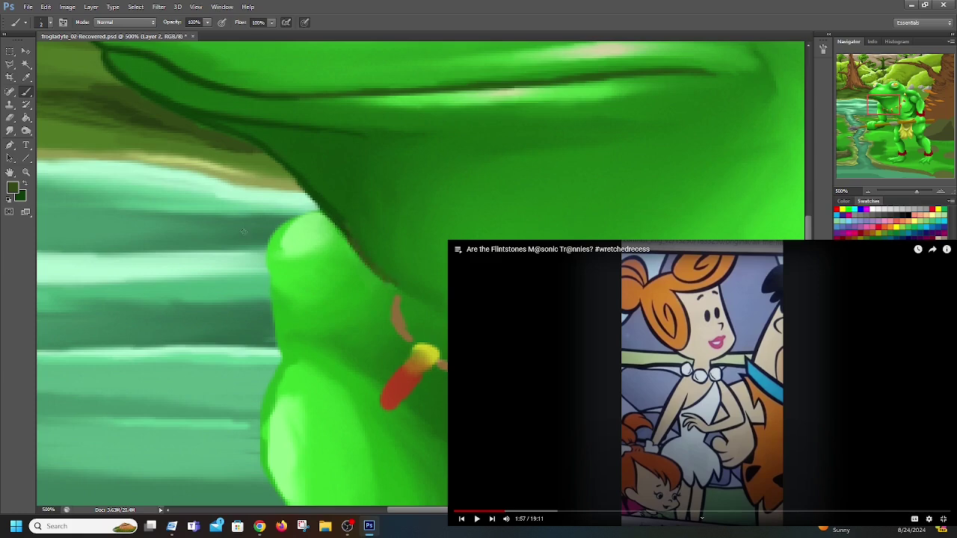
pyautogui.click(24, 184)
pyautogui.moveTo(351, 240)
pyautogui.mouseDown()
pyautogui.moveTo(333, 215)
pyautogui.moveTo(396, 283)
pyautogui.moveTo(347, 241)
pyautogui.moveTo(381, 273)
pyautogui.moveTo(363, 261)
pyautogui.moveTo(406, 294)
pyautogui.moveTo(356, 257)
pyautogui.moveTo(419, 302)
pyautogui.moveTo(332, 242)
pyautogui.mouseUp()
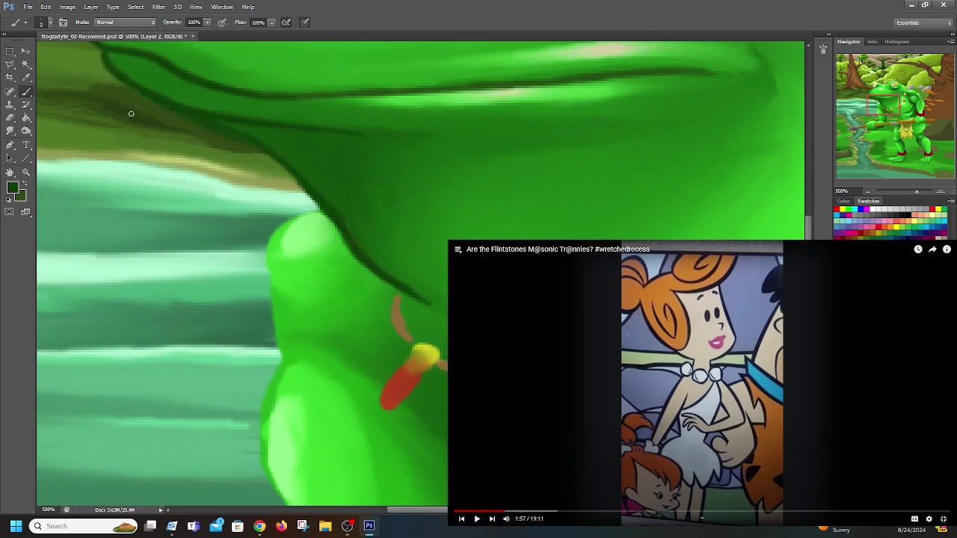
# Add a new layer and smudge the lower jaw outline with a 5 px Smudge brush
pyautogui.hotkey('ctrl', 'shift', 'alt', 'n')
pyautogui.click(10, 131)
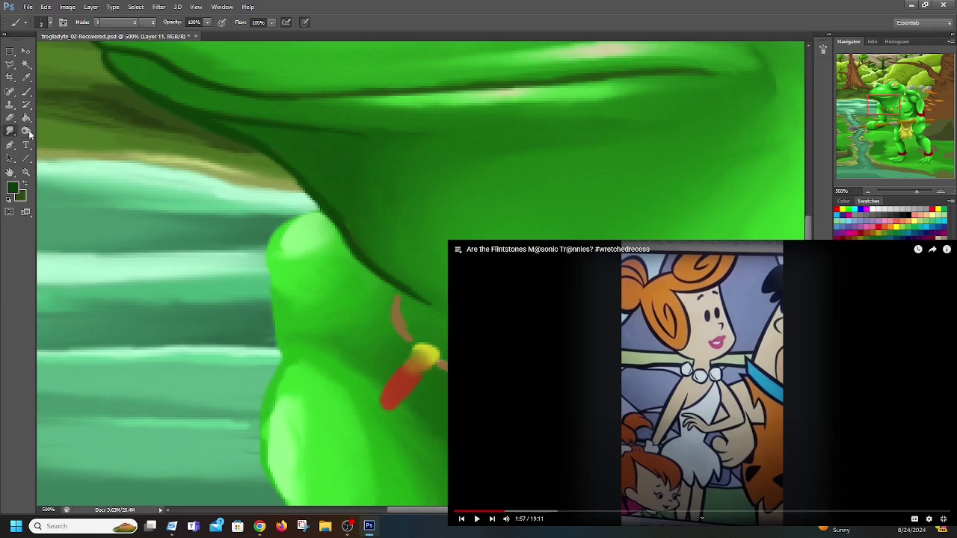
pyautogui.click(50, 23)
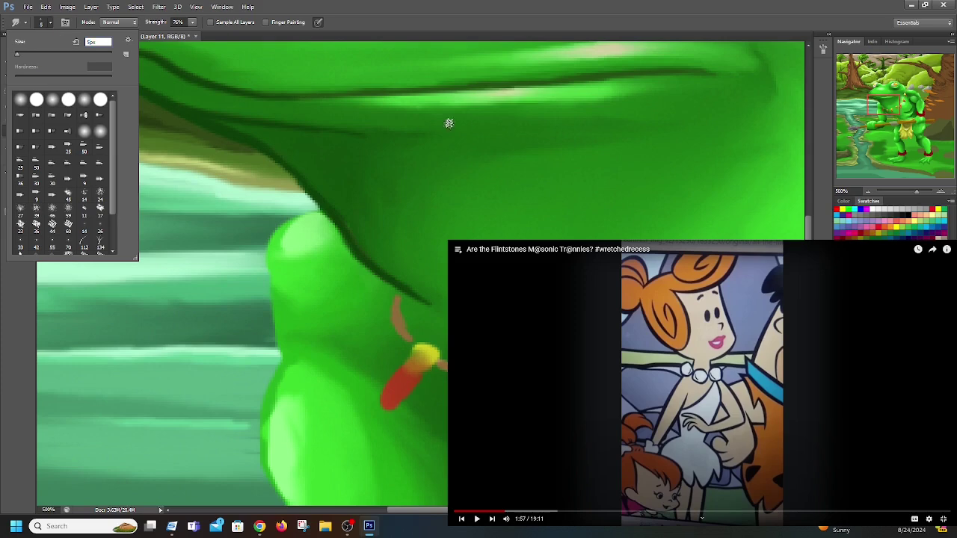
pyautogui.click(221, 128)
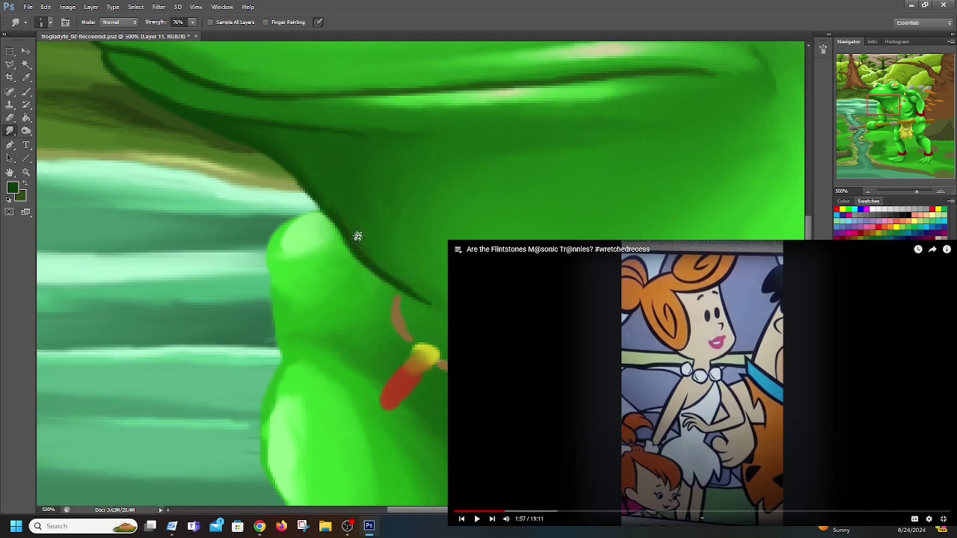
pyautogui.press('b')
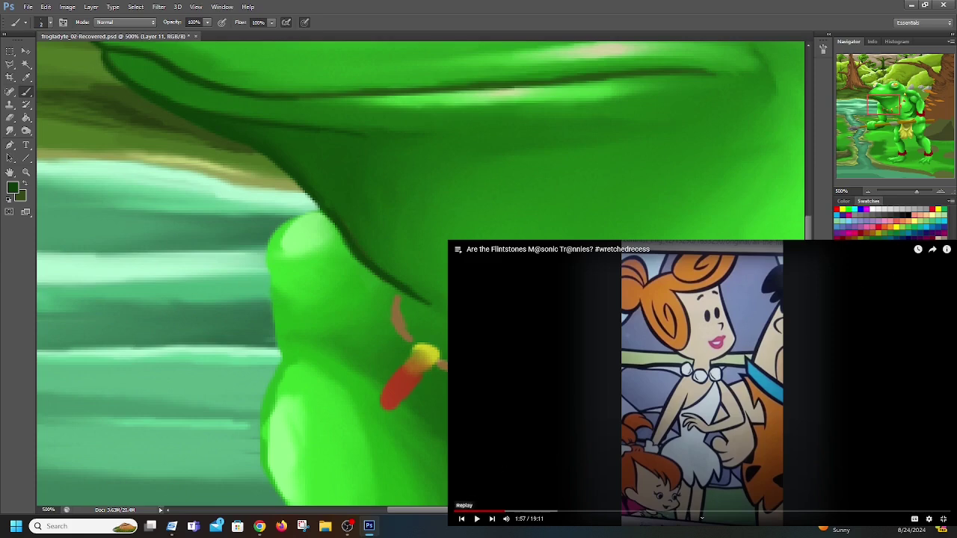
# Play the Flintstones video for a short stretch and pause it at 2:09
pyautogui.click(476, 520)
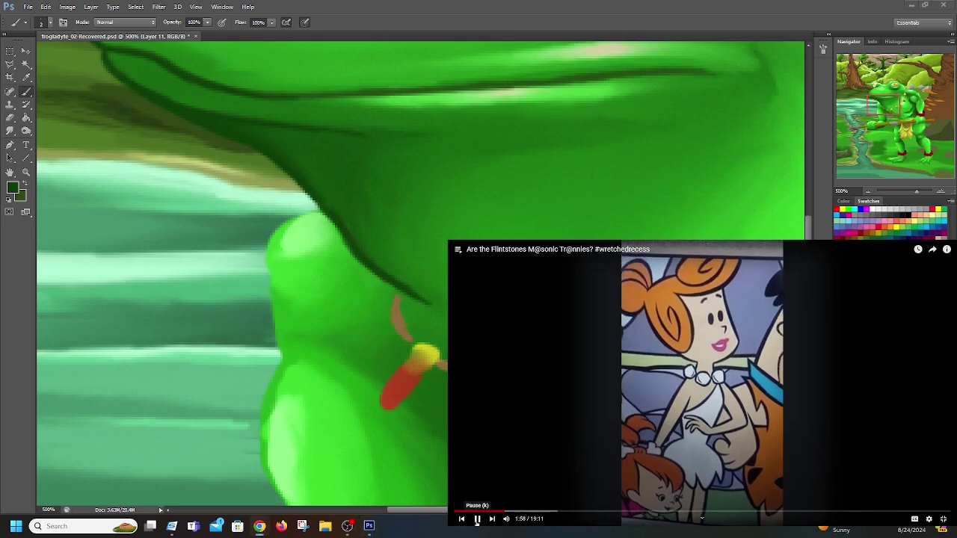
pyautogui.moveTo(880, 103); pyautogui.dragTo(882, 98)
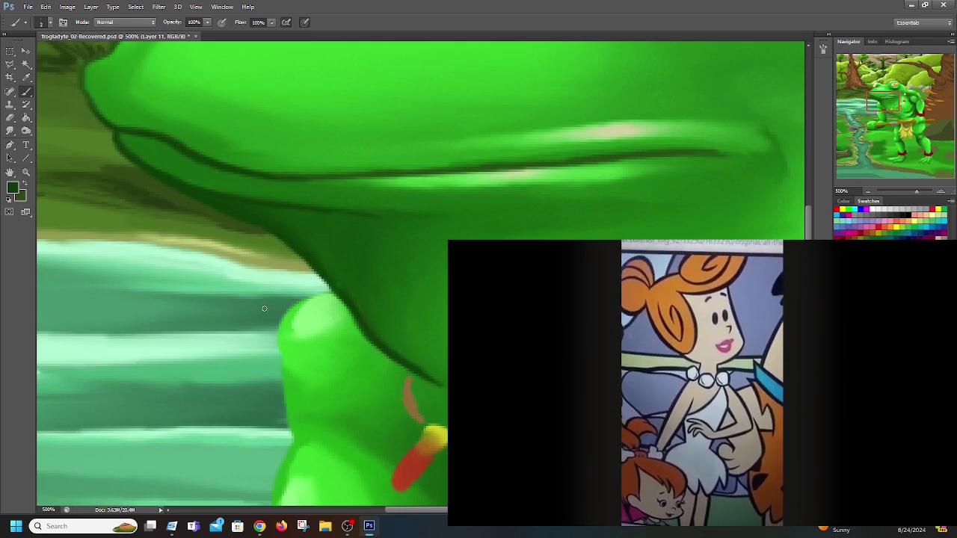
pyautogui.moveTo(511, 409)
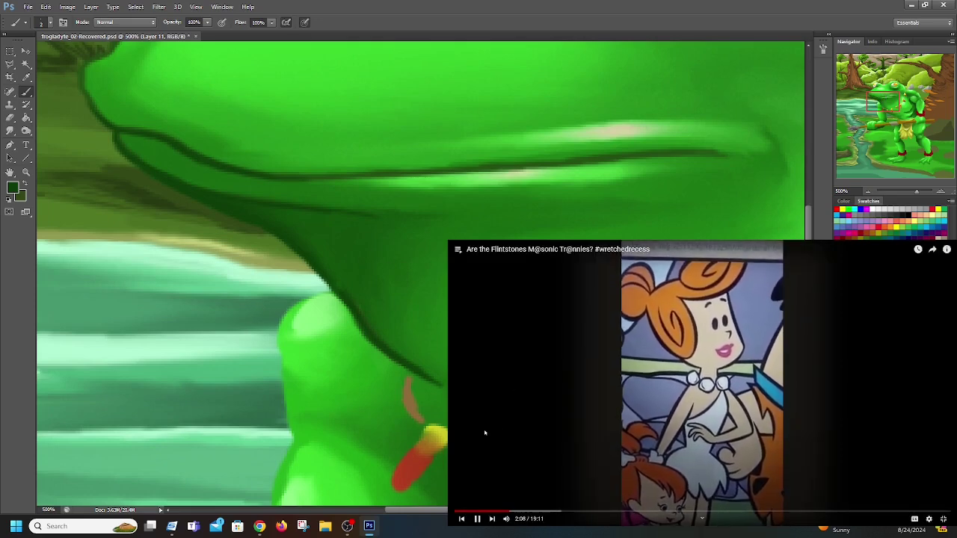
pyautogui.click(485, 432)
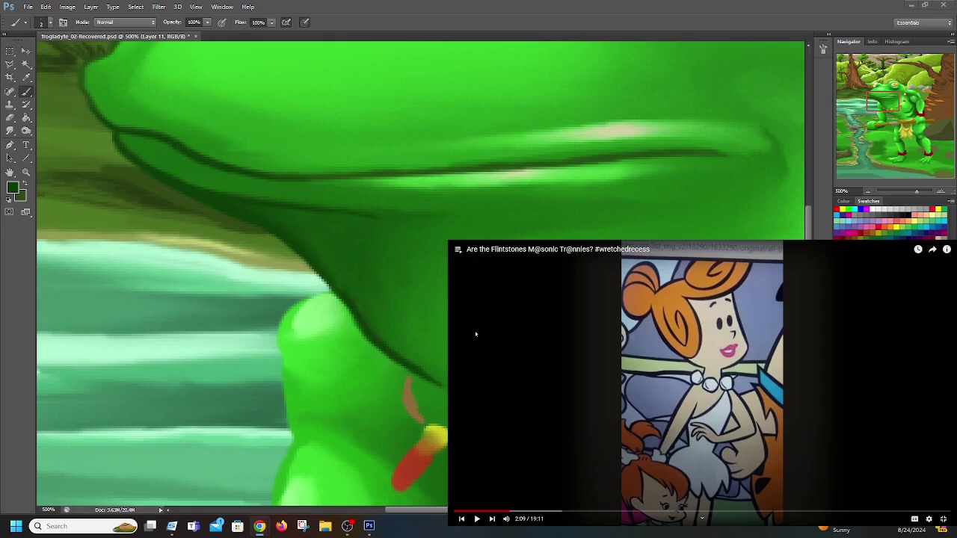
# Outline the front of the frog's eye bulge in dark green and its top in a brighter green of the same hue
pyautogui.moveTo(885, 108); pyautogui.dragTo(898, 89)
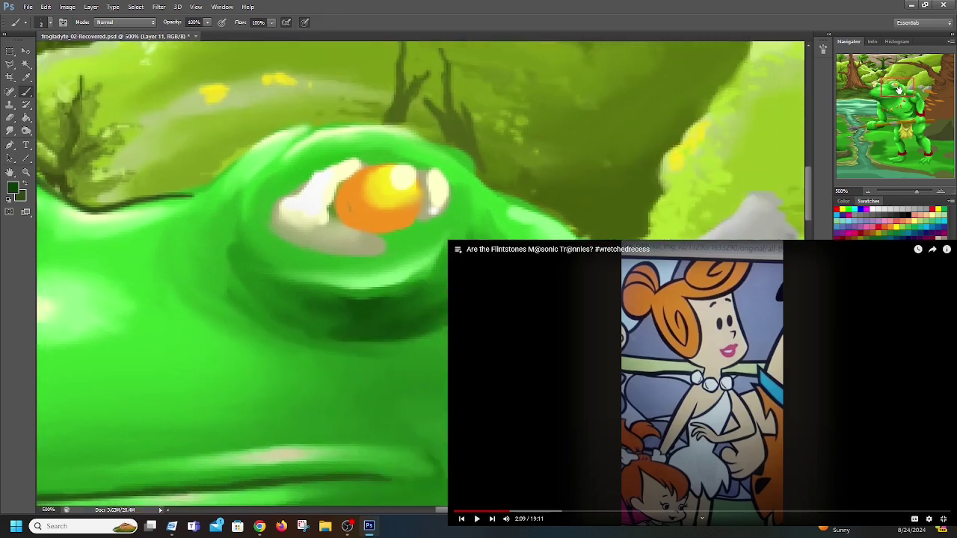
pyautogui.moveTo(180, 196)
pyautogui.mouseDown()
pyautogui.moveTo(246, 155)
pyautogui.moveTo(226, 152)
pyautogui.mouseUp()
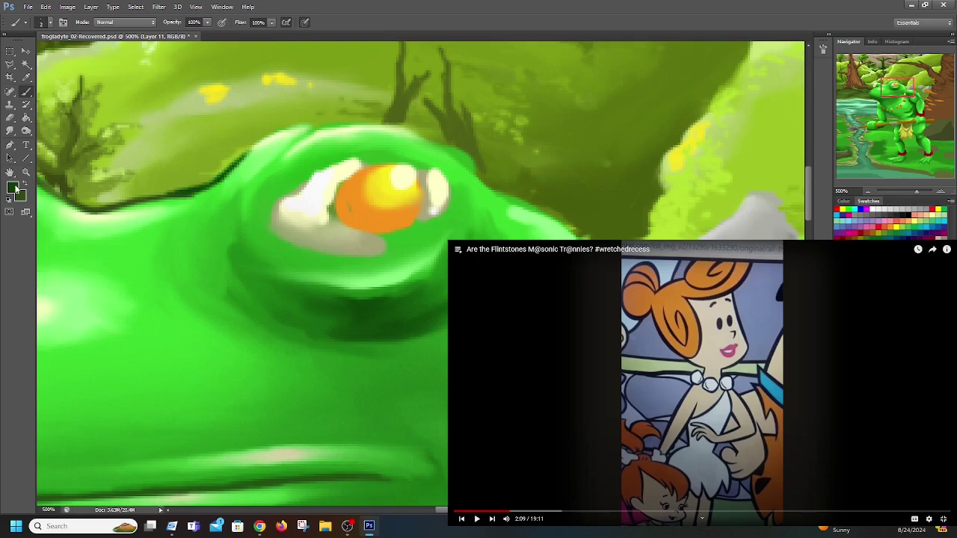
pyautogui.click(17, 189)
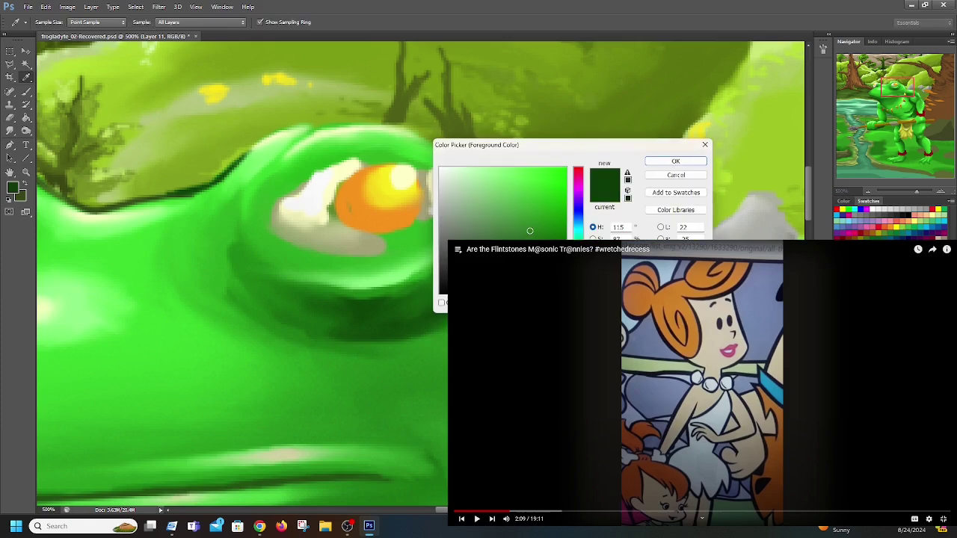
pyautogui.click(540, 232)
pyautogui.click(673, 162)
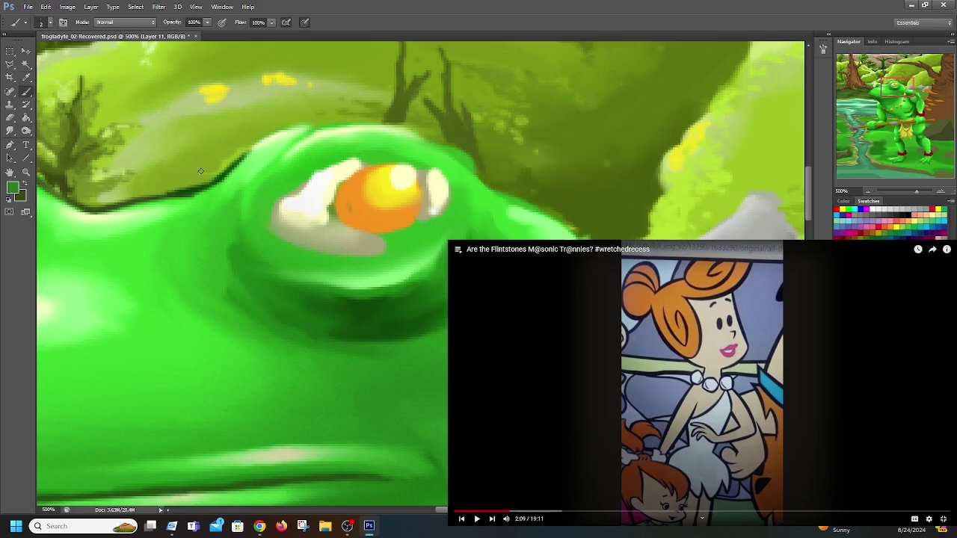
pyautogui.moveTo(226, 172)
pyautogui.mouseDown()
pyautogui.moveTo(267, 141)
pyautogui.moveTo(309, 126)
pyautogui.mouseUp()
pyautogui.moveTo(156, 196)
pyautogui.mouseDown()
pyautogui.moveTo(198, 187)
pyautogui.moveTo(181, 196)
pyautogui.moveTo(232, 172)
pyautogui.mouseUp()
pyautogui.moveTo(292, 129)
pyautogui.mouseDown()
pyautogui.moveTo(399, 123)
pyautogui.moveTo(335, 127)
pyautogui.moveTo(408, 128)
pyautogui.moveTo(456, 151)
pyautogui.moveTo(436, 147)
pyautogui.moveTo(500, 196)
pyautogui.mouseUp()
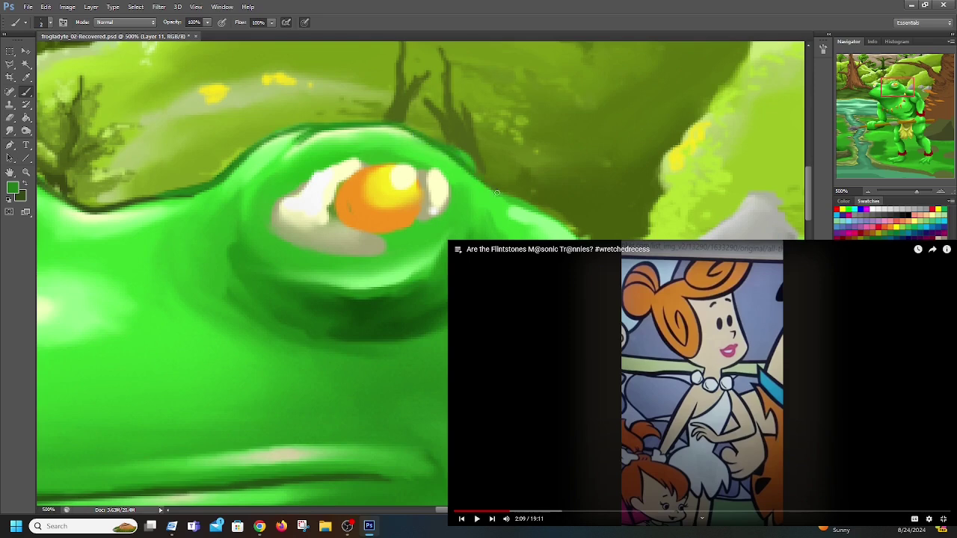
# Erase the stray green edge behind the eye bulge on Layer 11 and Layer 2, leaving Layer 11 active
pyautogui.click(10, 117)
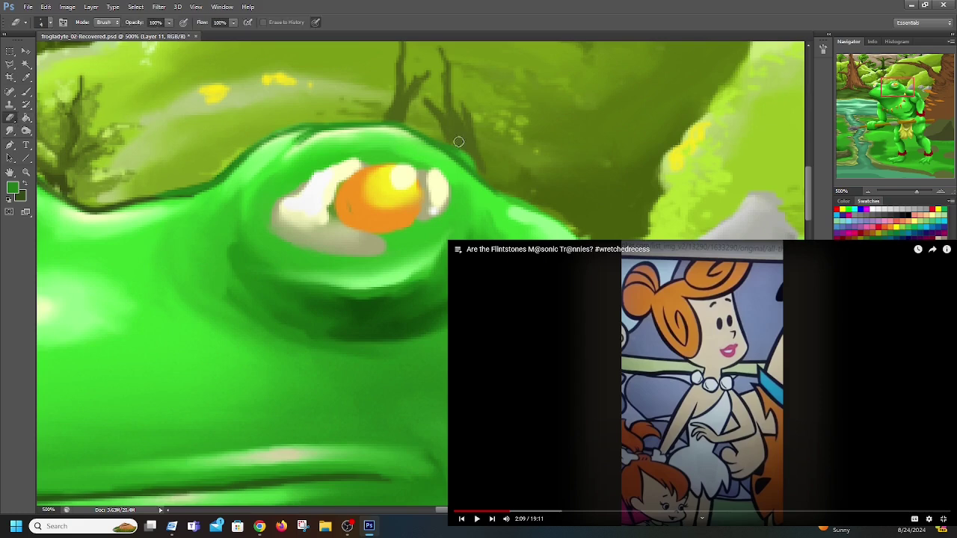
pyautogui.moveTo(447, 150); pyautogui.dragTo(467, 154)
pyautogui.click(882, 363)
pyautogui.moveTo(478, 160); pyautogui.dragTo(448, 146)
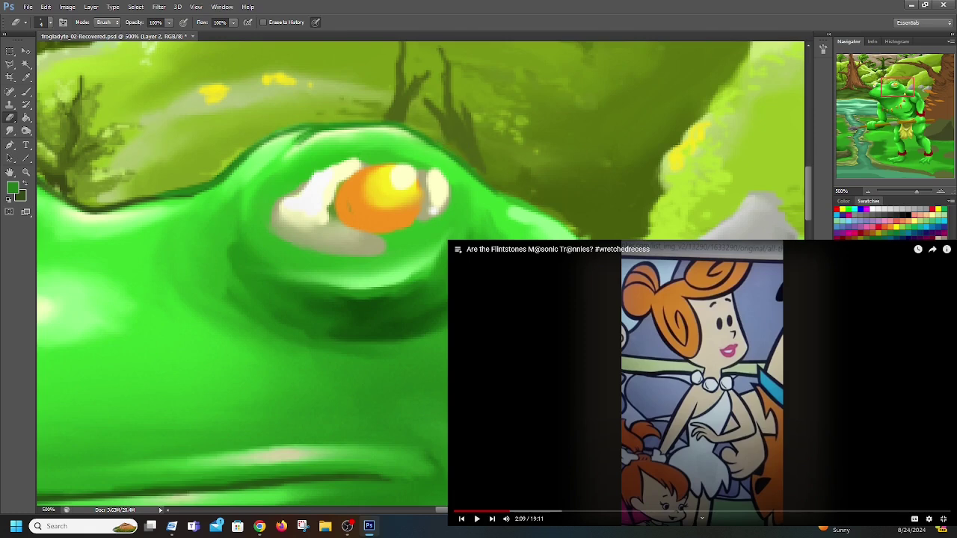
pyautogui.click(882, 362)
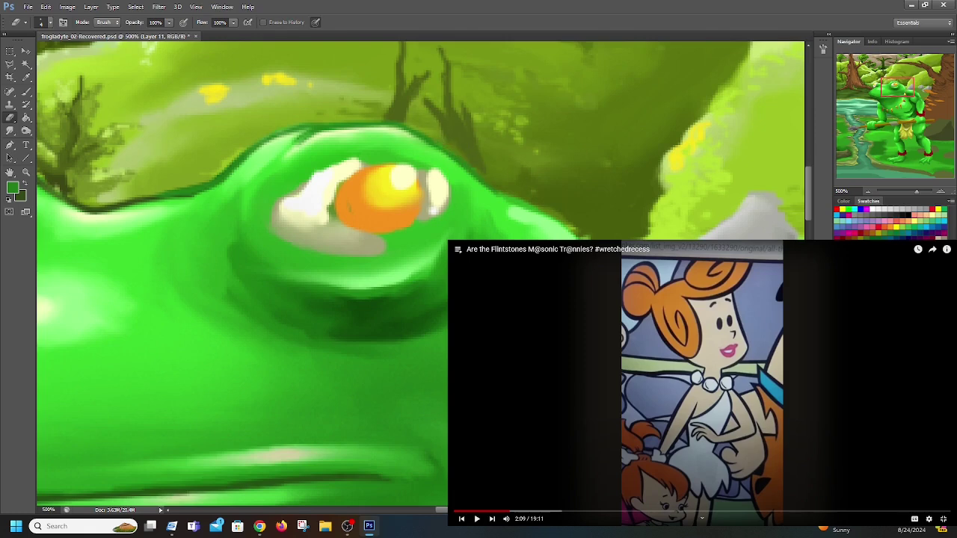
# Paint outlines down the slope behind the eye and beneath the eyeball and lower lid while the video plays
pyautogui.click(28, 91)
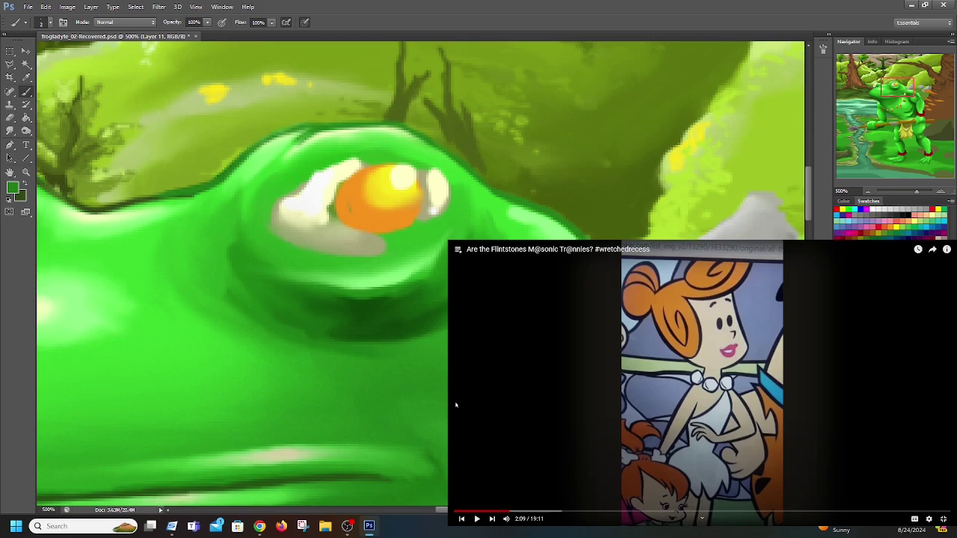
pyautogui.click(563, 430)
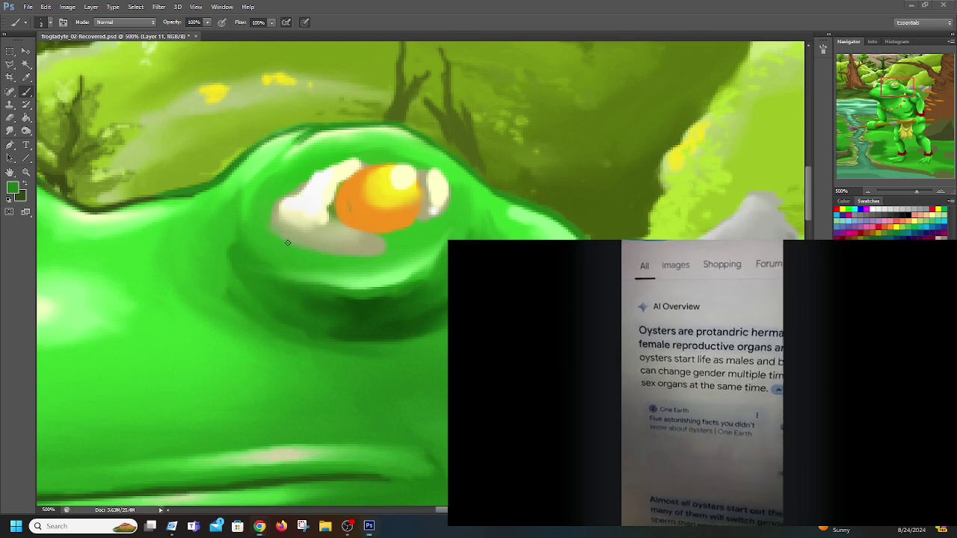
pyautogui.moveTo(283, 241)
pyautogui.mouseDown()
pyautogui.moveTo(323, 252)
pyautogui.moveTo(274, 234)
pyautogui.moveTo(326, 252)
pyautogui.moveTo(272, 232)
pyautogui.moveTo(379, 252)
pyautogui.moveTo(286, 239)
pyautogui.moveTo(389, 249)
pyautogui.mouseUp()
pyautogui.moveTo(327, 250); pyautogui.dragTo(435, 241)
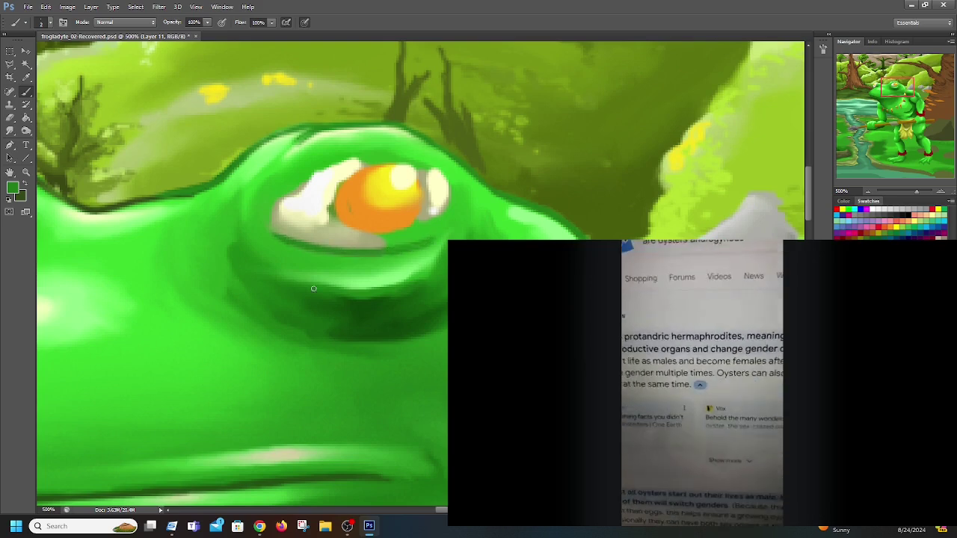
pyautogui.moveTo(317, 293); pyautogui.dragTo(384, 291)
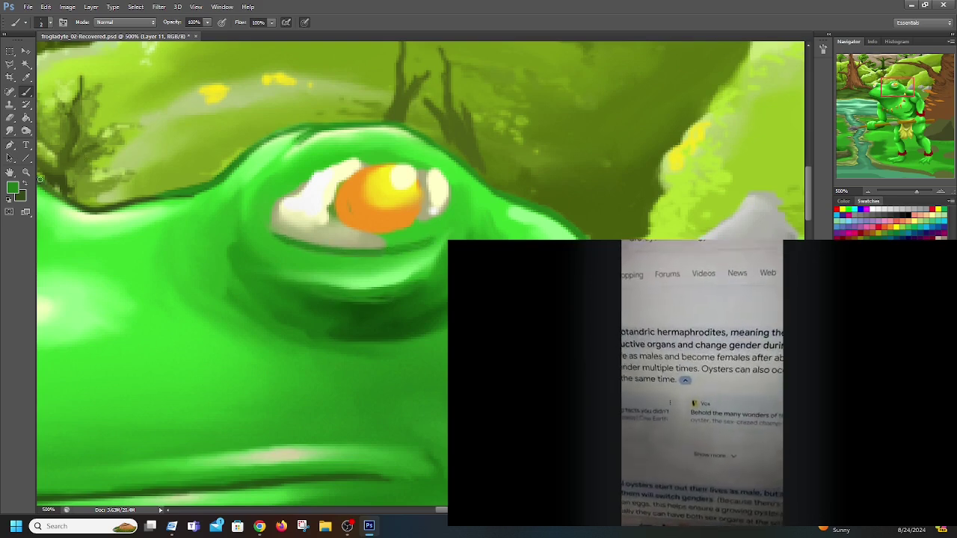
pyautogui.moveTo(308, 297); pyautogui.dragTo(377, 303)
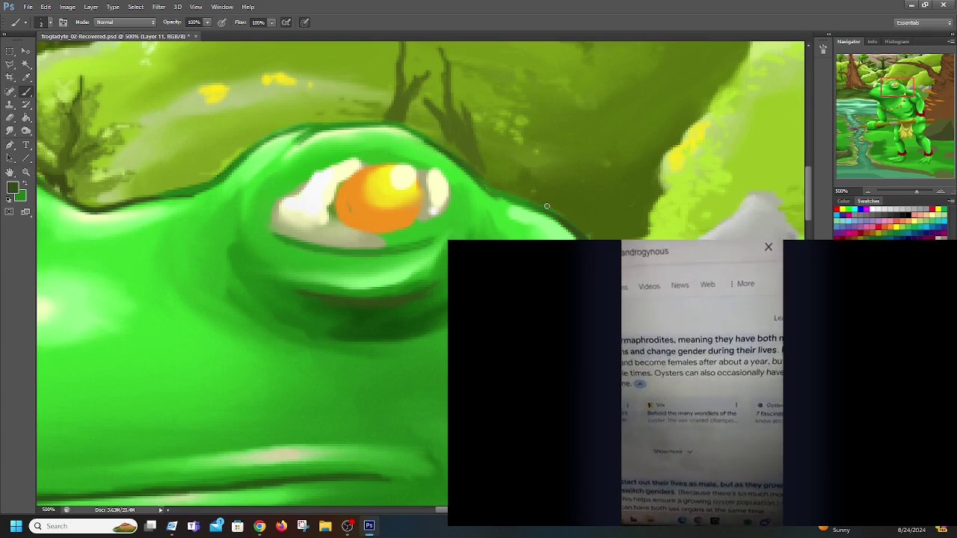
# Pause the video and touch up the outline behind the eye bulge with the dark olive and the green
pyautogui.moveTo(722, 401)
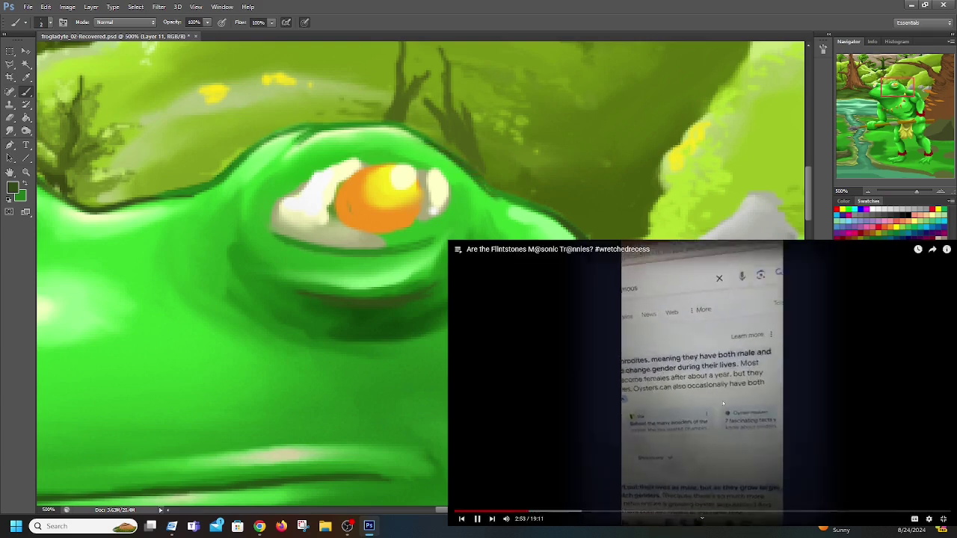
pyautogui.click(538, 437)
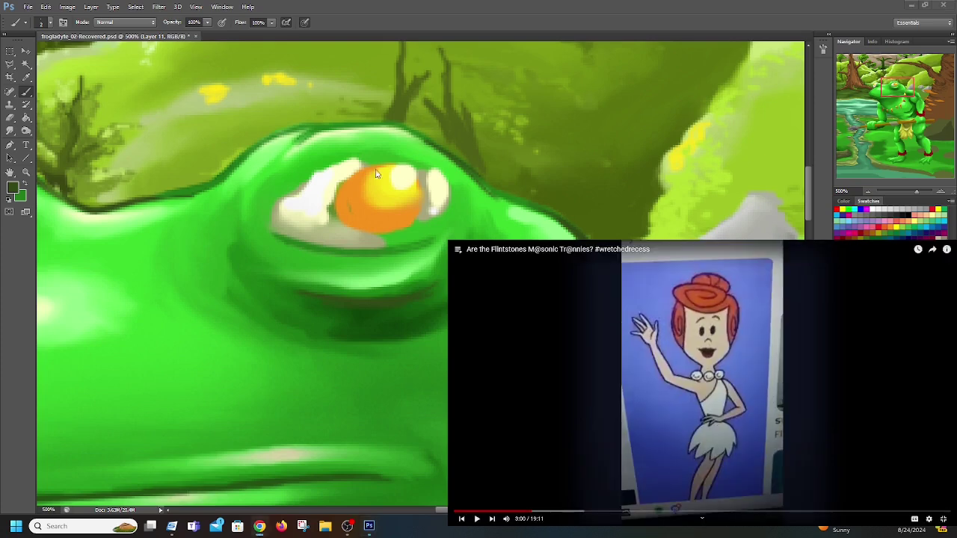
pyautogui.click(457, 164)
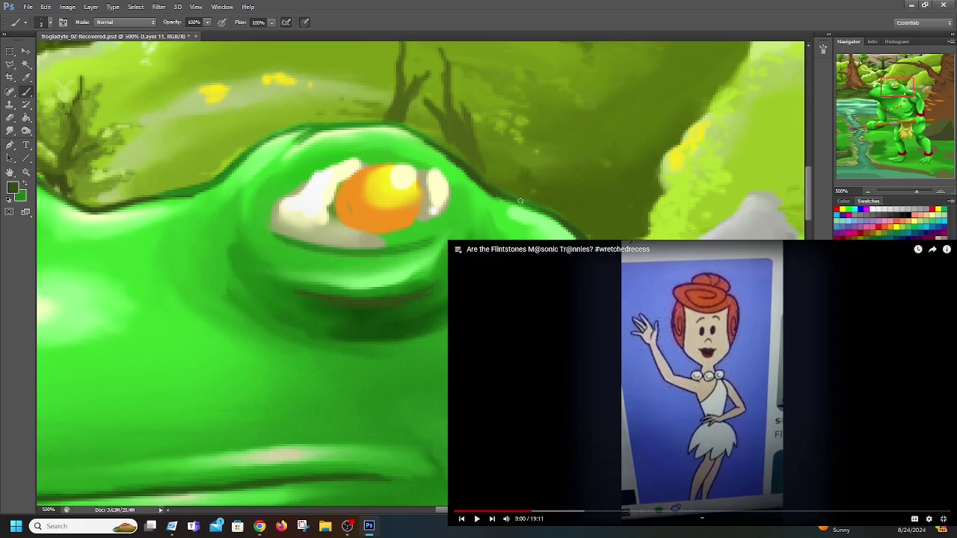
pyautogui.click(25, 184)
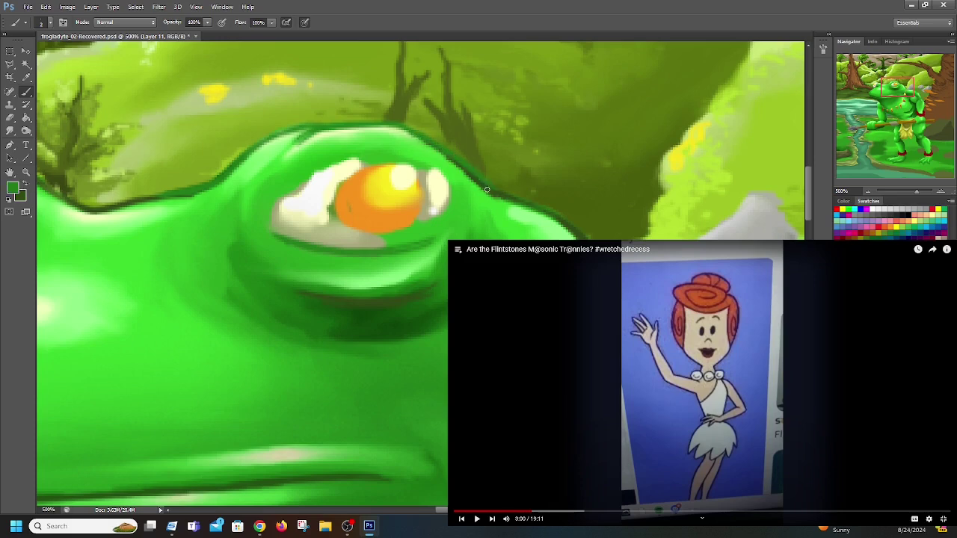
pyautogui.moveTo(488, 191)
pyautogui.mouseDown()
pyautogui.moveTo(519, 206)
pyautogui.moveTo(484, 187)
pyautogui.mouseUp()
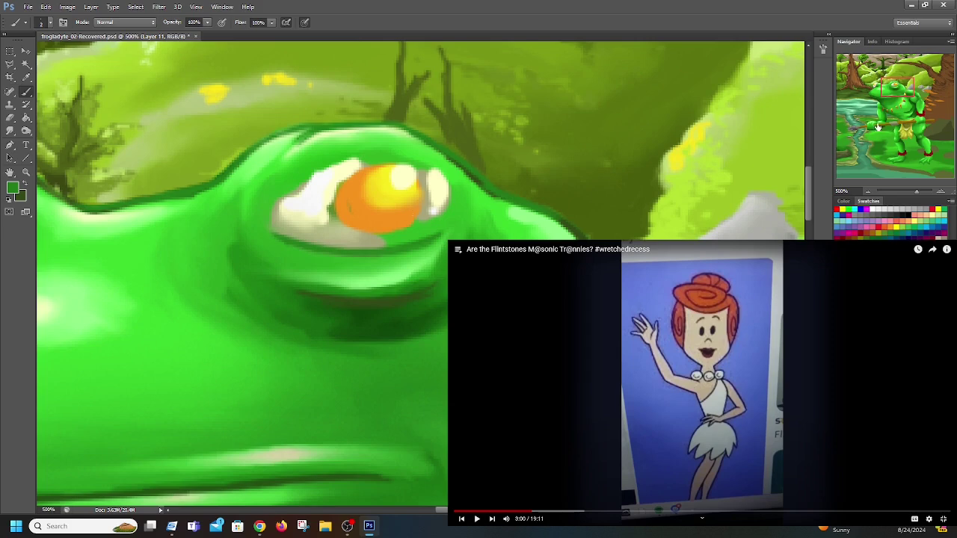
pyautogui.moveTo(899, 87); pyautogui.dragTo(914, 95)
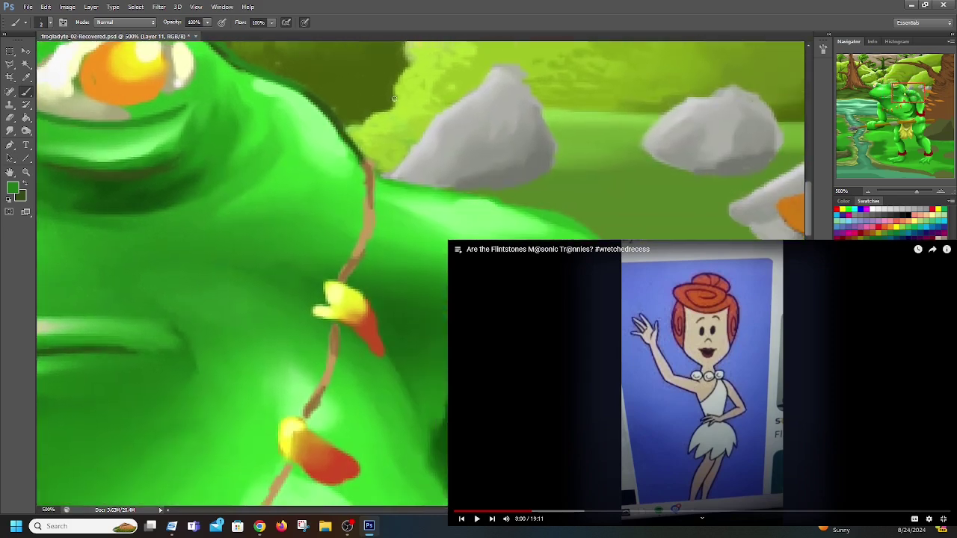
# Outline the top of the shoulder behind the head, and paint the crease below the lower lip in dark green sampled from the jaw
pyautogui.moveTo(378, 177)
pyautogui.mouseDown()
pyautogui.moveTo(511, 215)
pyautogui.moveTo(553, 214)
pyautogui.moveTo(598, 237)
pyautogui.mouseUp()
pyautogui.moveTo(903, 96); pyautogui.dragTo(889, 99)
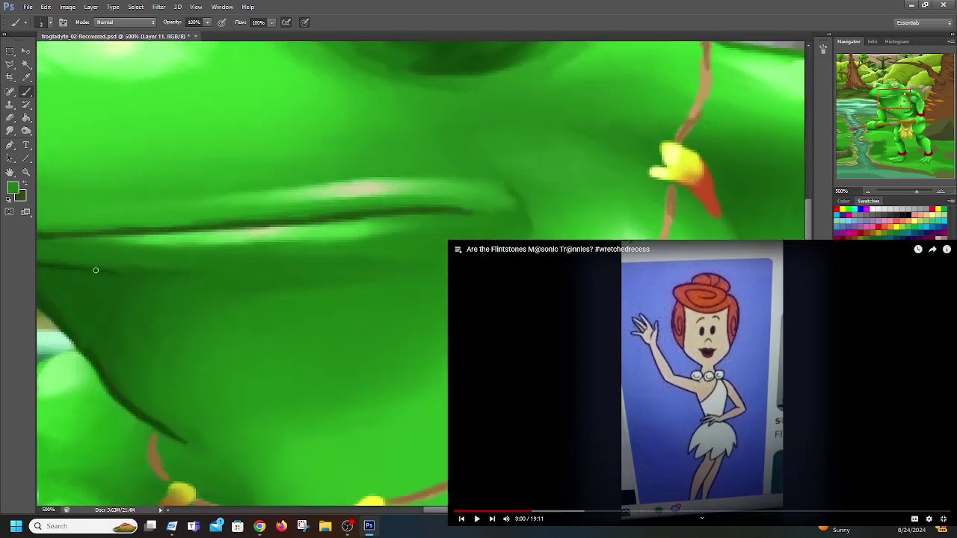
pyautogui.moveTo(892, 105); pyautogui.dragTo(884, 102)
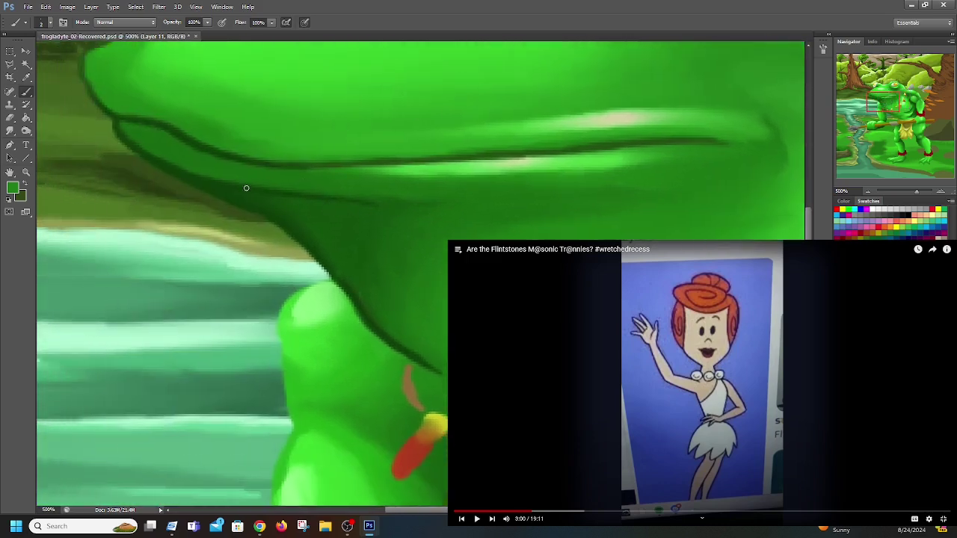
pyautogui.click(24, 186)
pyautogui.click(14, 189)
pyautogui.click(275, 197)
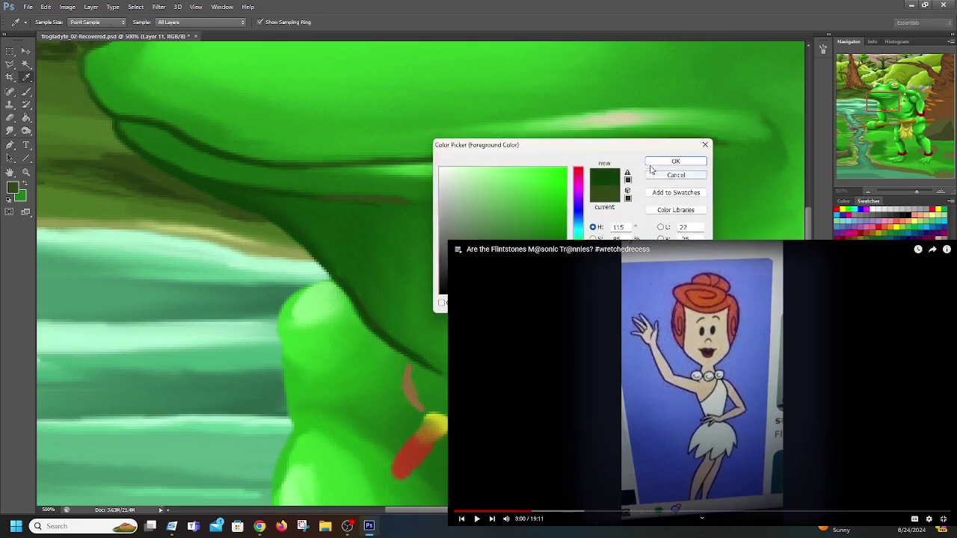
pyautogui.press('Return')
pyautogui.moveTo(275, 197); pyautogui.dragTo(494, 203)
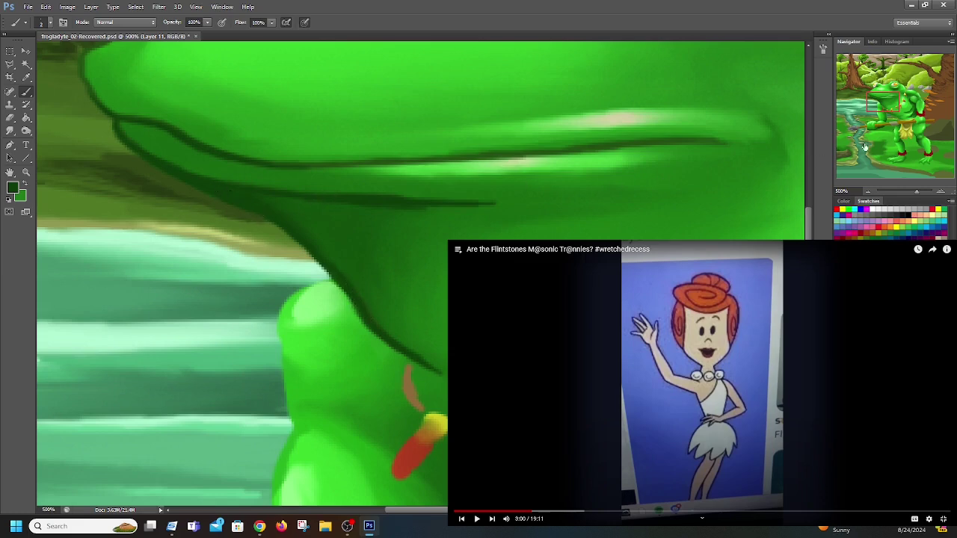
# Repaint the near eyeball around the iris in the white sampled from the far eye, pausing the video partway
pyautogui.moveTo(878, 99); pyautogui.dragTo(884, 85)
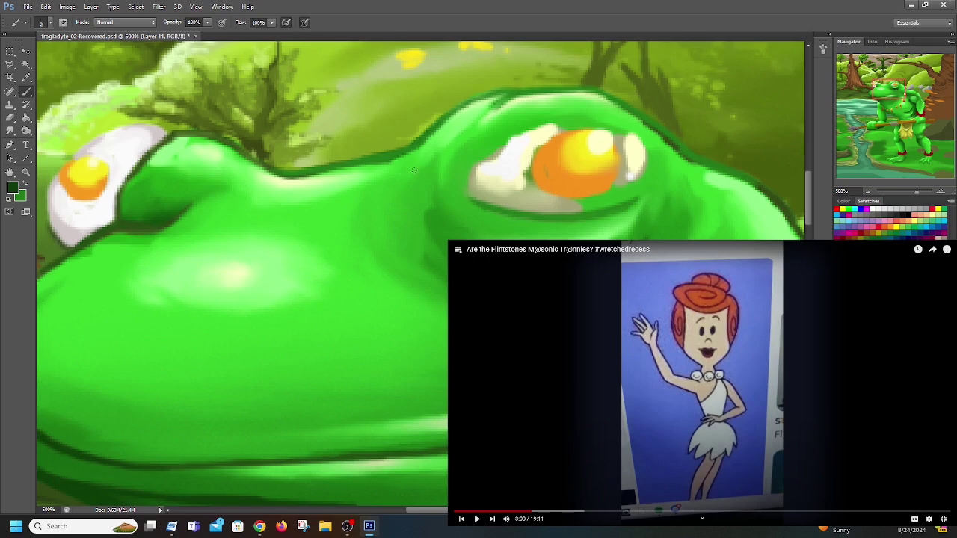
pyautogui.click(15, 188)
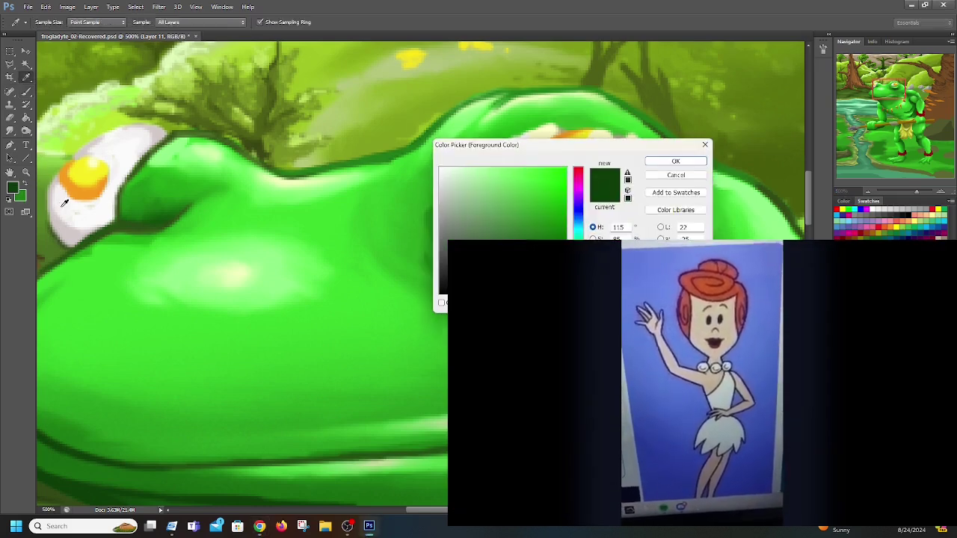
pyautogui.click(66, 202)
pyautogui.click(670, 163)
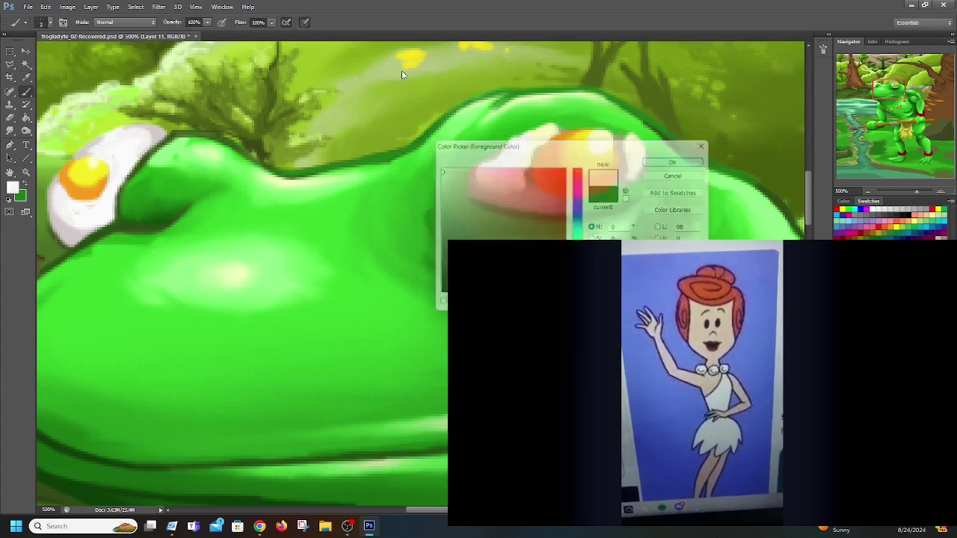
pyautogui.moveTo(490, 160)
pyautogui.mouseDown()
pyautogui.moveTo(528, 133)
pyautogui.moveTo(560, 124)
pyautogui.moveTo(532, 130)
pyautogui.moveTo(489, 156)
pyautogui.moveTo(556, 128)
pyautogui.moveTo(615, 132)
pyautogui.moveTo(551, 128)
pyautogui.moveTo(625, 134)
pyautogui.mouseUp()
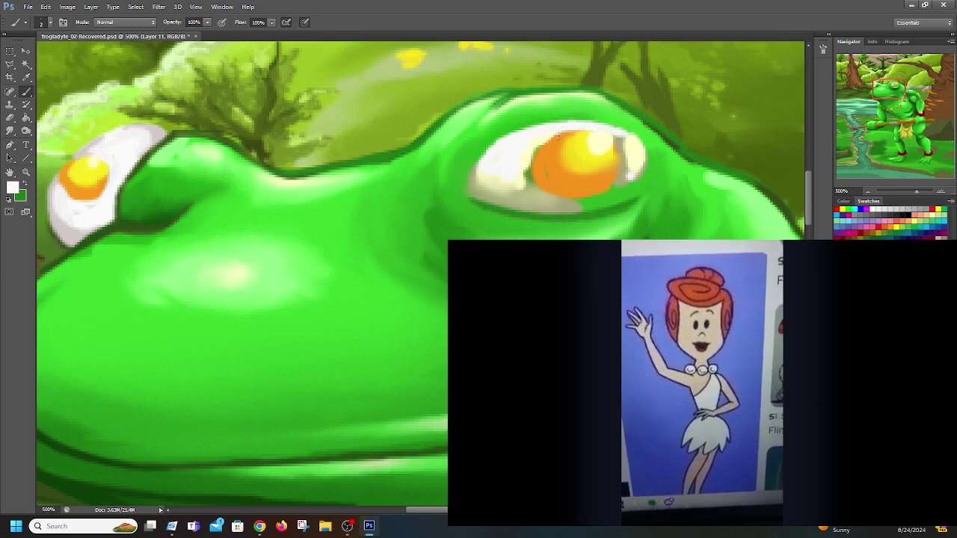
pyautogui.moveTo(509, 424)
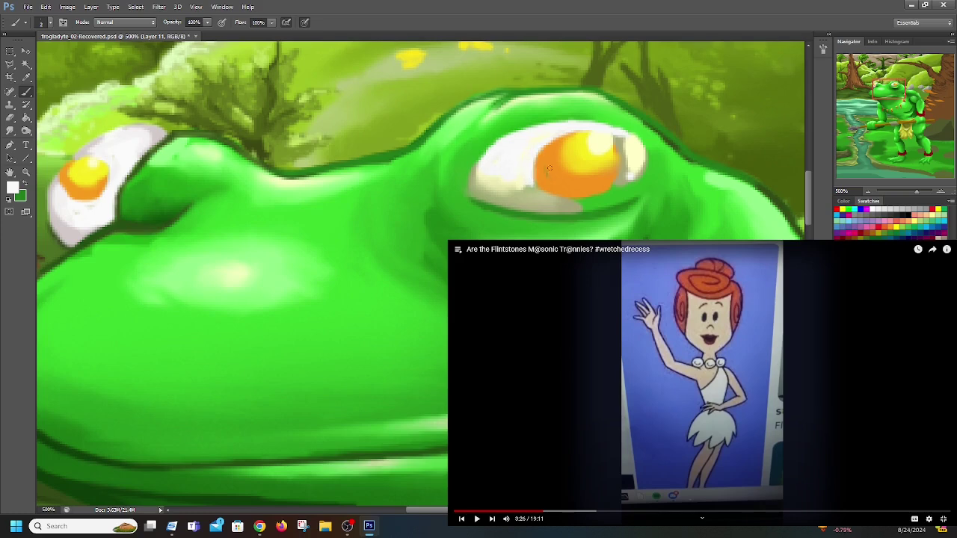
pyautogui.moveTo(531, 185)
pyautogui.mouseDown()
pyautogui.moveTo(577, 202)
pyautogui.moveTo(621, 187)
pyautogui.moveTo(574, 204)
pyautogui.moveTo(629, 183)
pyautogui.mouseUp()
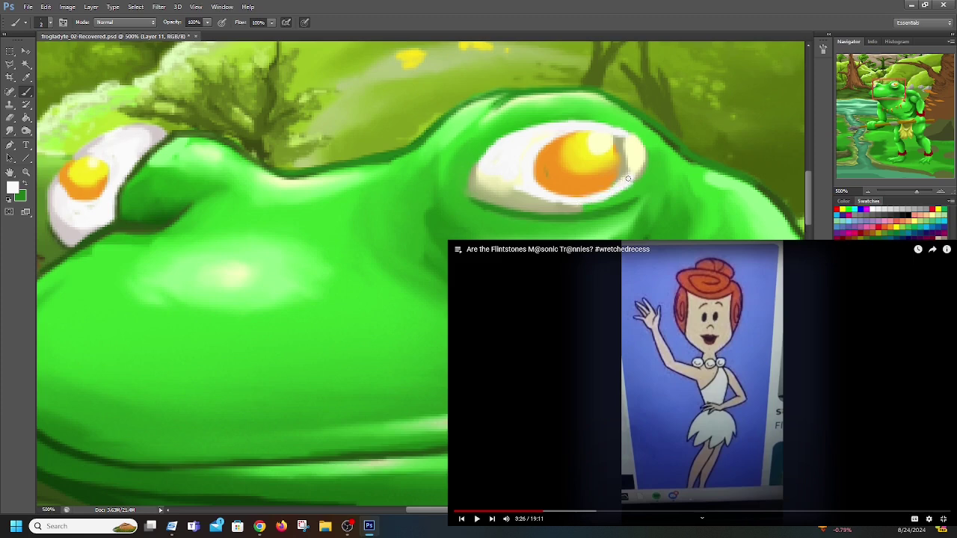
pyautogui.moveTo(609, 135)
pyautogui.mouseDown()
pyautogui.moveTo(621, 159)
pyautogui.moveTo(620, 139)
pyautogui.moveTo(630, 156)
pyautogui.mouseUp()
pyautogui.moveTo(507, 189)
pyautogui.mouseDown()
pyautogui.moveTo(547, 198)
pyautogui.moveTo(516, 195)
pyautogui.moveTo(492, 174)
pyautogui.mouseUp()
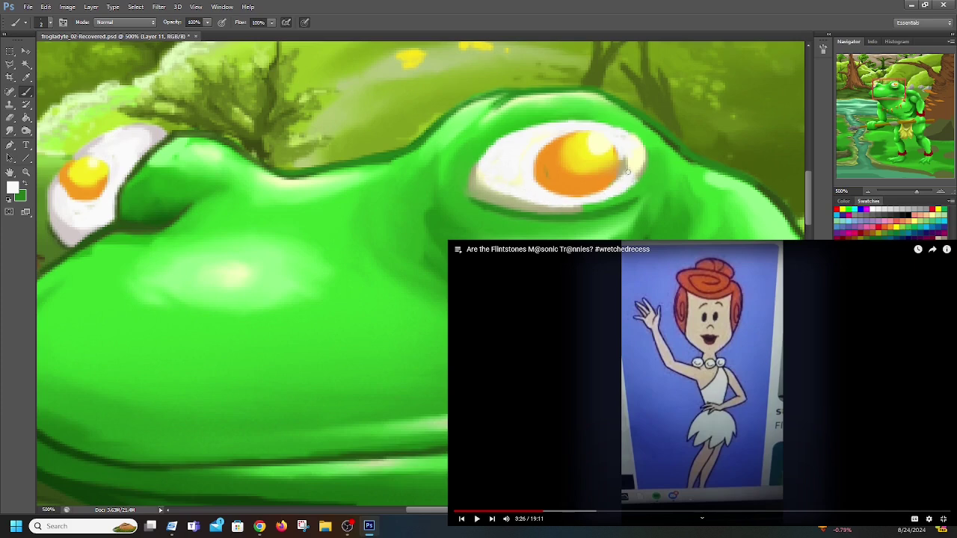
pyautogui.moveTo(626, 169)
pyautogui.mouseDown()
pyautogui.moveTo(618, 180)
pyautogui.moveTo(634, 174)
pyautogui.mouseUp()
# Sample the grey-beige shadow from the near eyeball's lower edge and paint it along the rear and underside of the eyeball
pyautogui.click(24, 183)
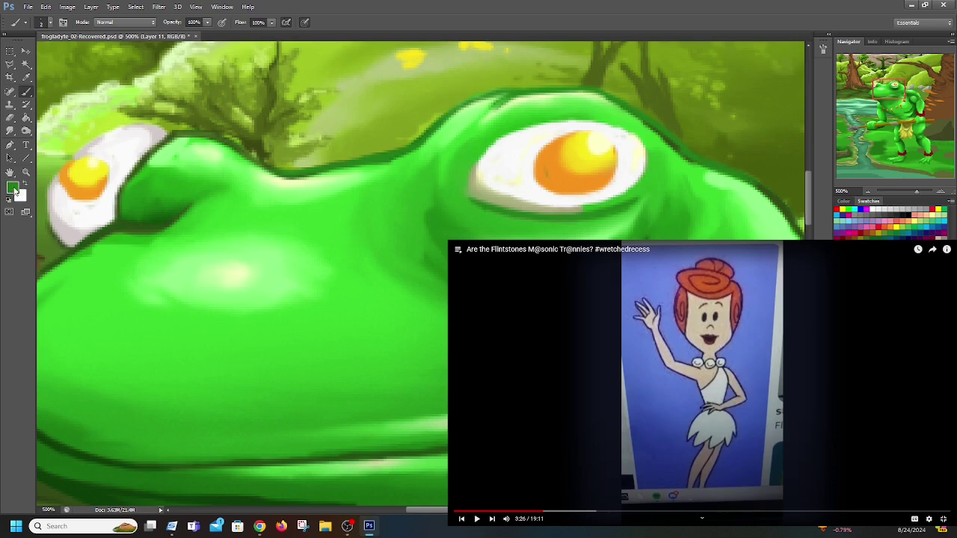
pyautogui.click(13, 189)
pyautogui.moveTo(534, 180); pyautogui.dragTo(333, 225)
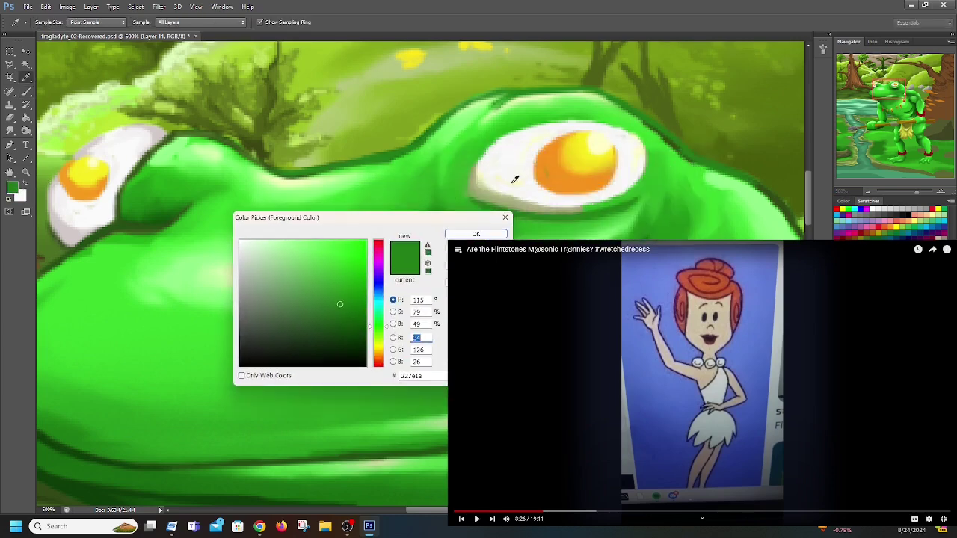
pyautogui.click(496, 196)
pyautogui.press('Return')
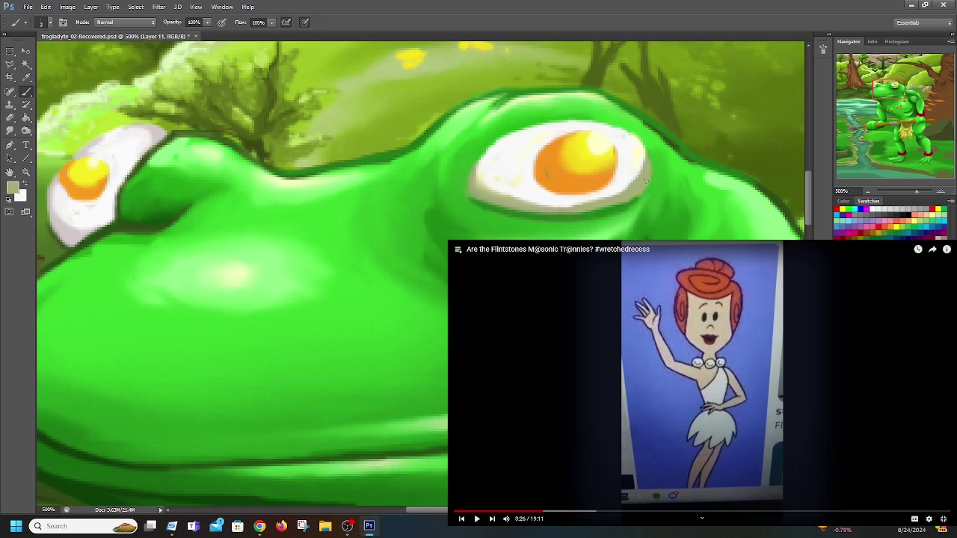
pyautogui.moveTo(630, 187); pyautogui.dragTo(562, 205)
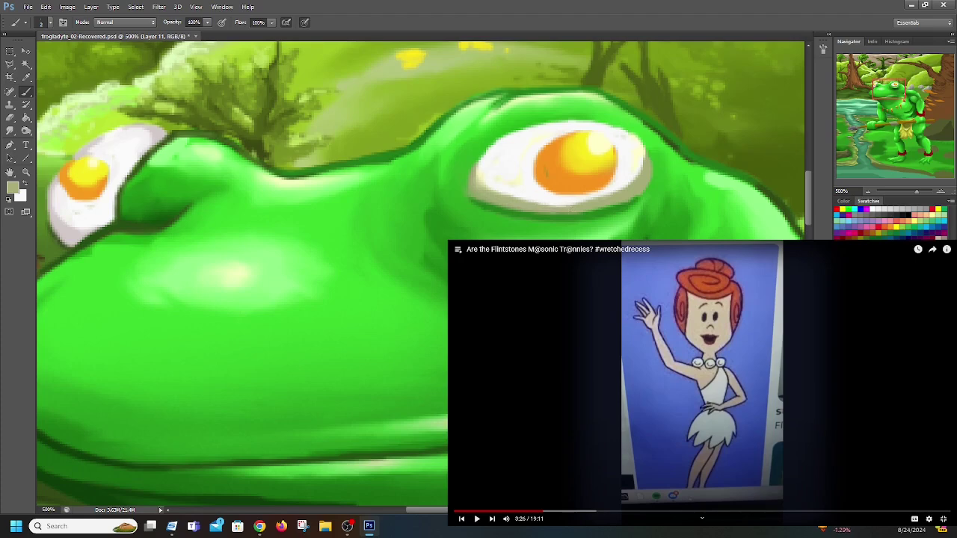
# Merge Layer 11 down into Layer 2, and smudge the shading of the near eyeball and the far eye bulge smooth
pyautogui.rightClick(880, 374)
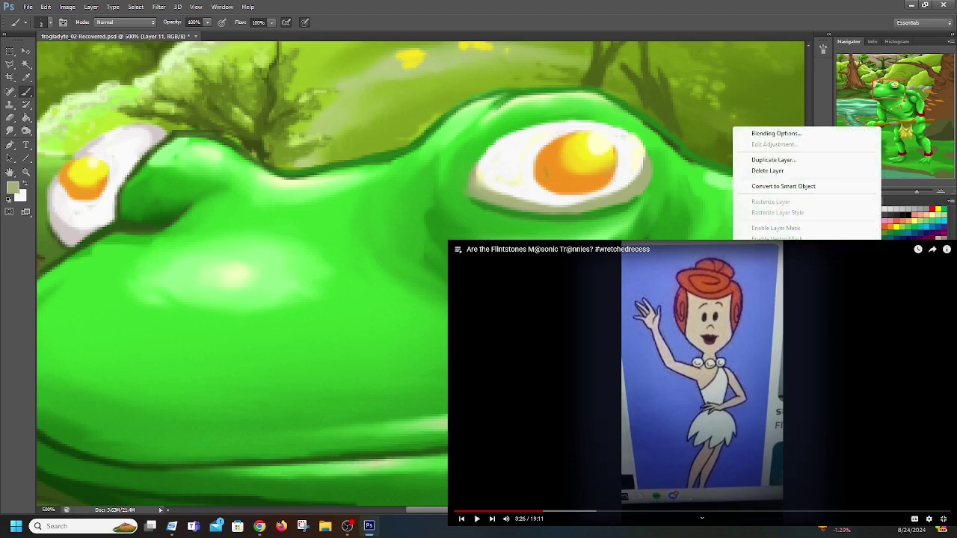
pyautogui.hotkey('ctrl', 'e')
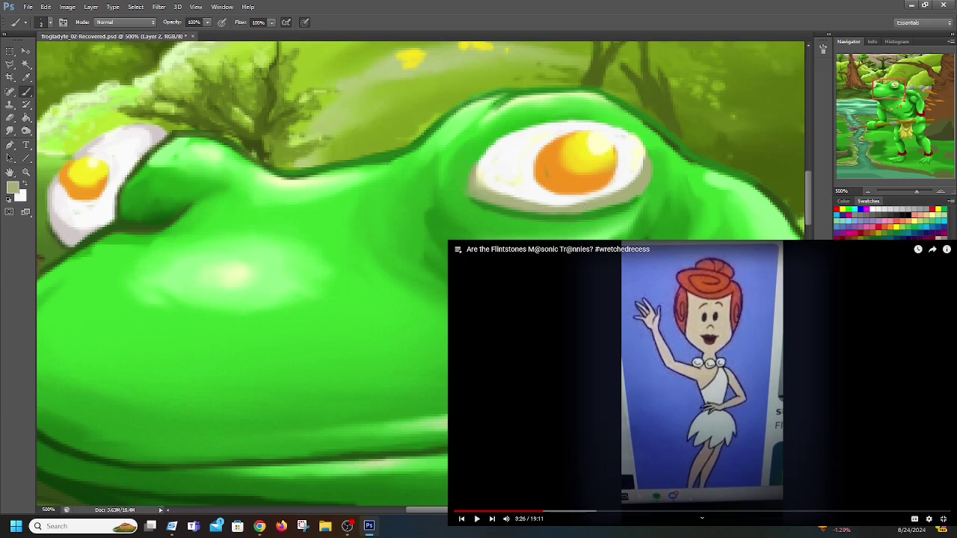
pyautogui.click(10, 131)
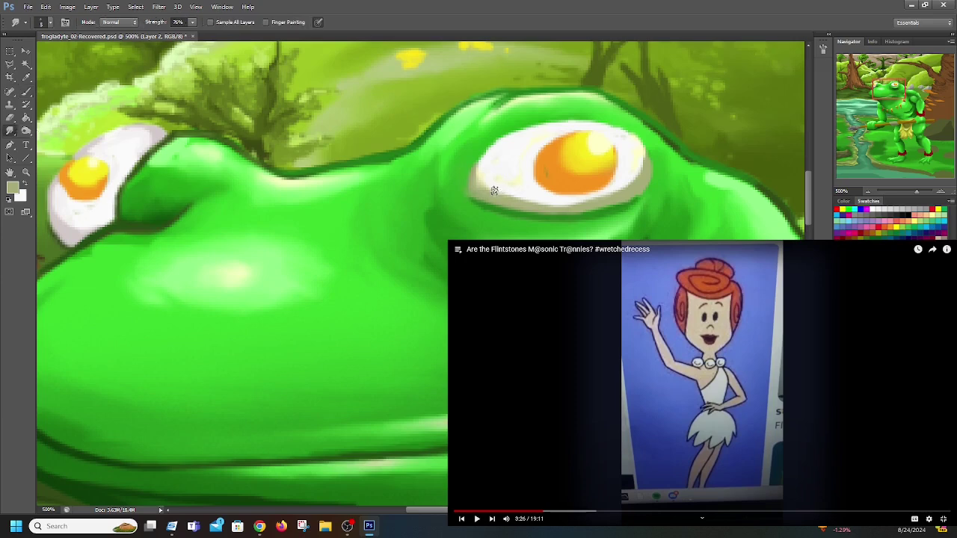
pyautogui.moveTo(487, 192)
pyautogui.mouseDown()
pyautogui.moveTo(480, 175)
pyautogui.moveTo(481, 184)
pyautogui.mouseUp()
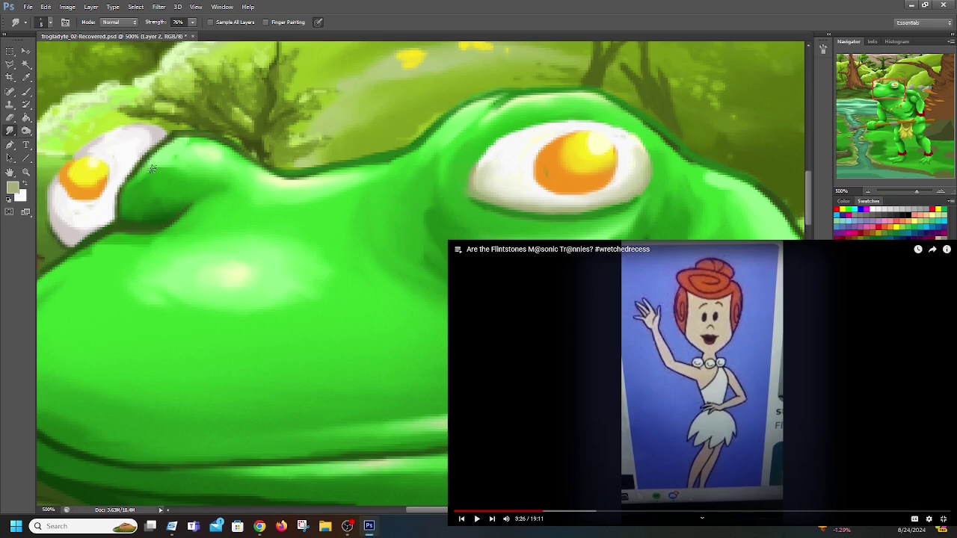
pyautogui.moveTo(154, 158); pyautogui.dragTo(132, 188)
pyautogui.moveTo(191, 183)
pyautogui.mouseDown()
pyautogui.moveTo(155, 200)
pyautogui.moveTo(179, 201)
pyautogui.moveTo(143, 214)
pyautogui.moveTo(157, 219)
pyautogui.moveTo(140, 202)
pyautogui.mouseUp()
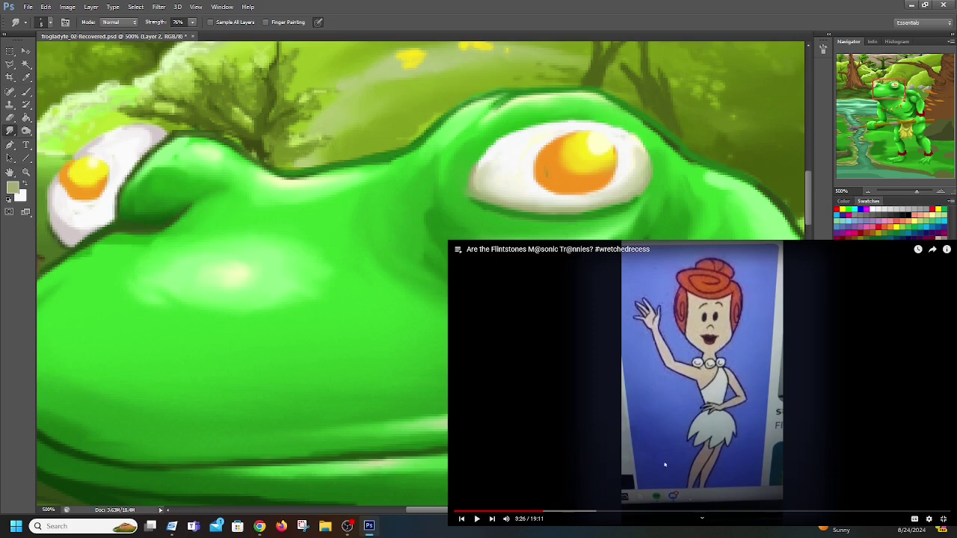
# Resume the video briefly, and brighten the far eyeball with white, smudging its outer shading
pyautogui.click(542, 462)
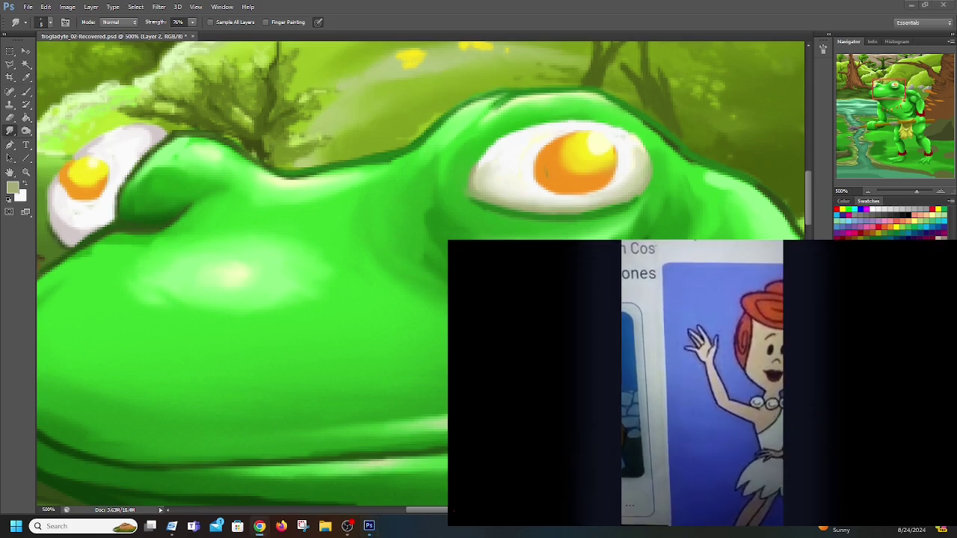
pyautogui.moveTo(543, 414)
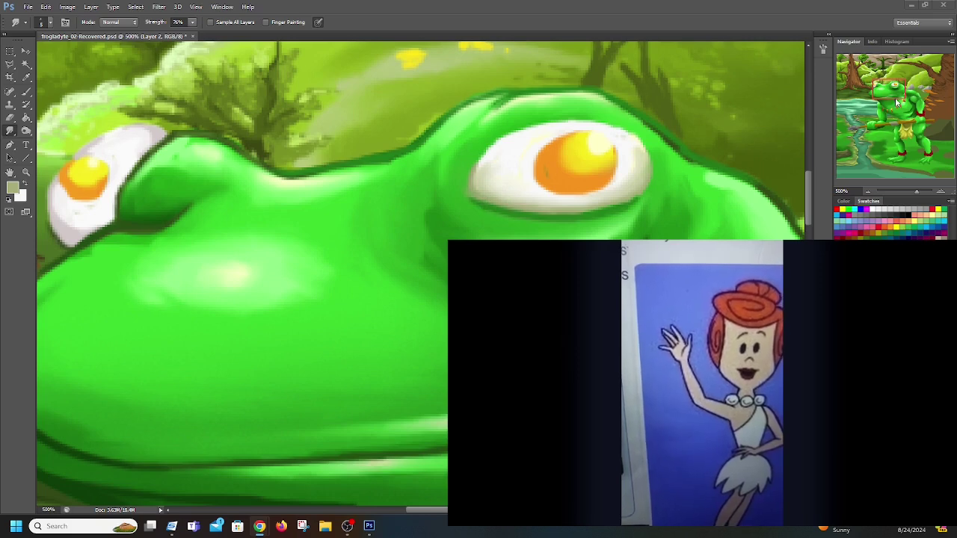
pyautogui.moveTo(891, 89); pyautogui.dragTo(883, 89)
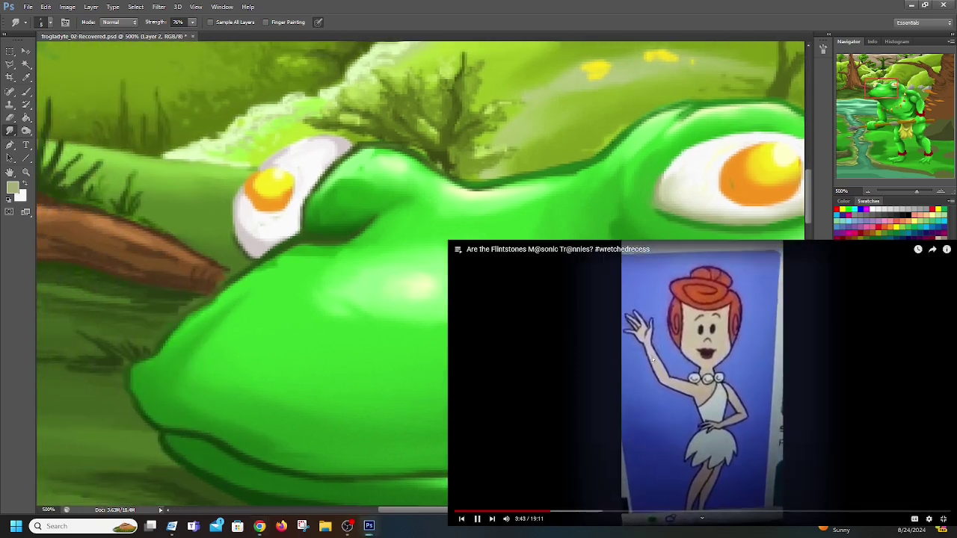
pyautogui.press('b')
pyautogui.press('x')
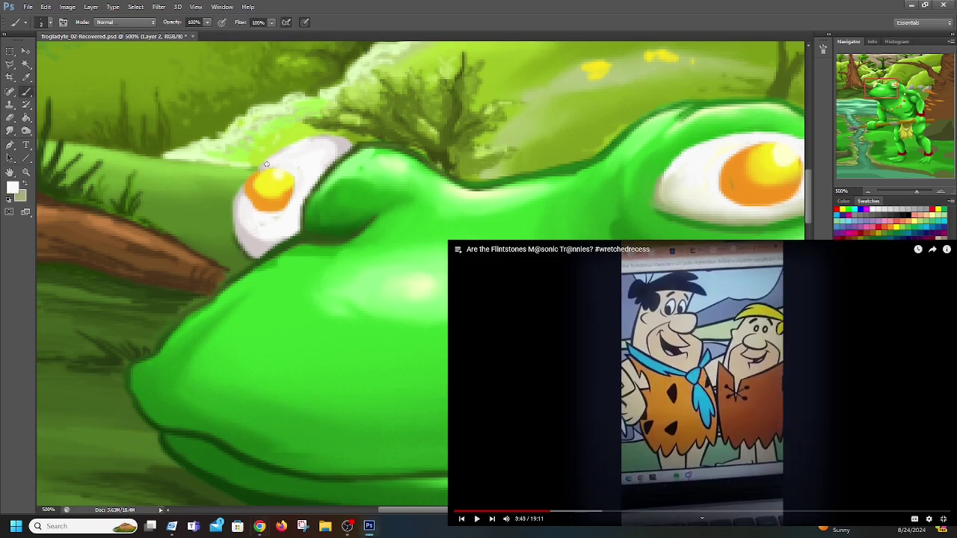
pyautogui.click(10, 130)
pyautogui.moveTo(243, 225); pyautogui.dragTo(248, 236)
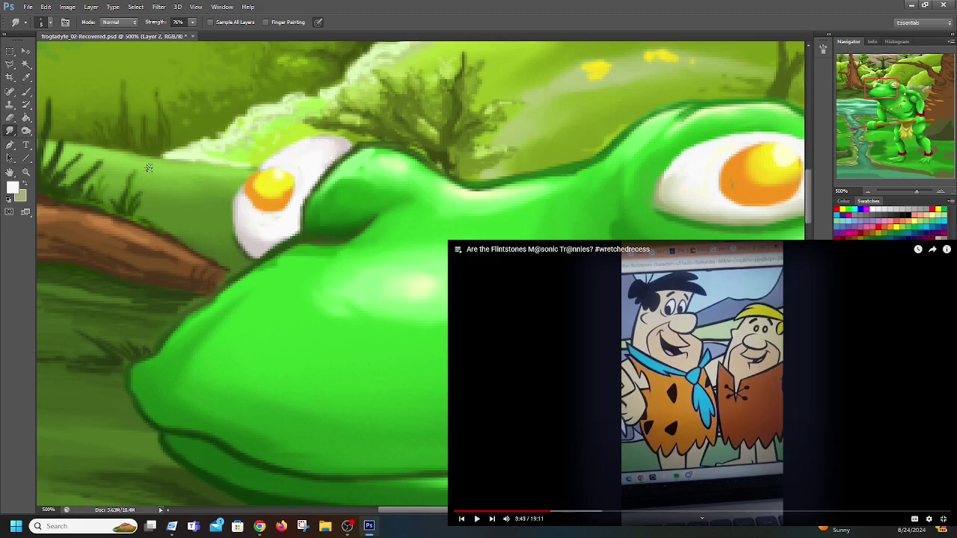
# Set the foreground colour to orange e2870f and paint the outer edge of the far eye's iris with the Brush
pyautogui.click(24, 183)
pyautogui.click(12, 187)
pyautogui.click(271, 187)
pyautogui.click(358, 254)
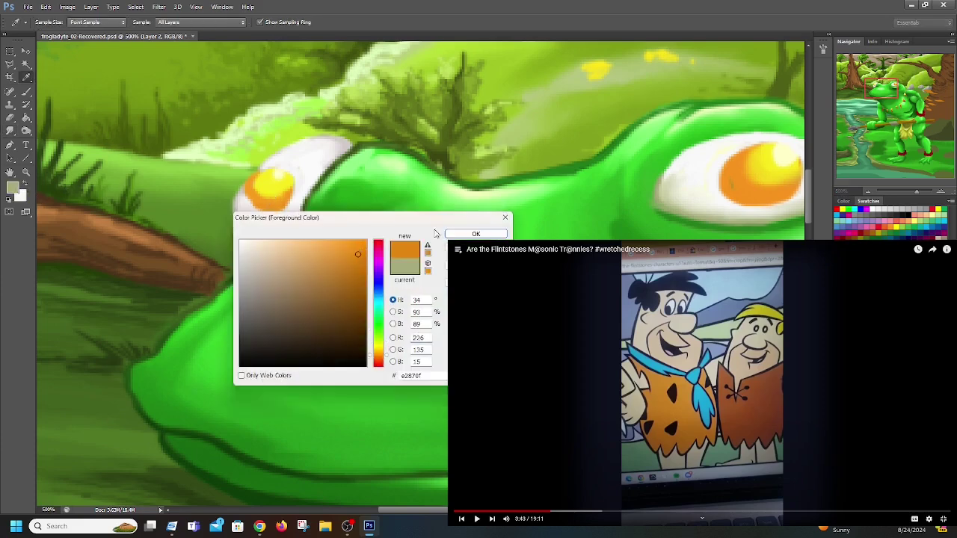
pyautogui.click(457, 234)
pyautogui.click(26, 90)
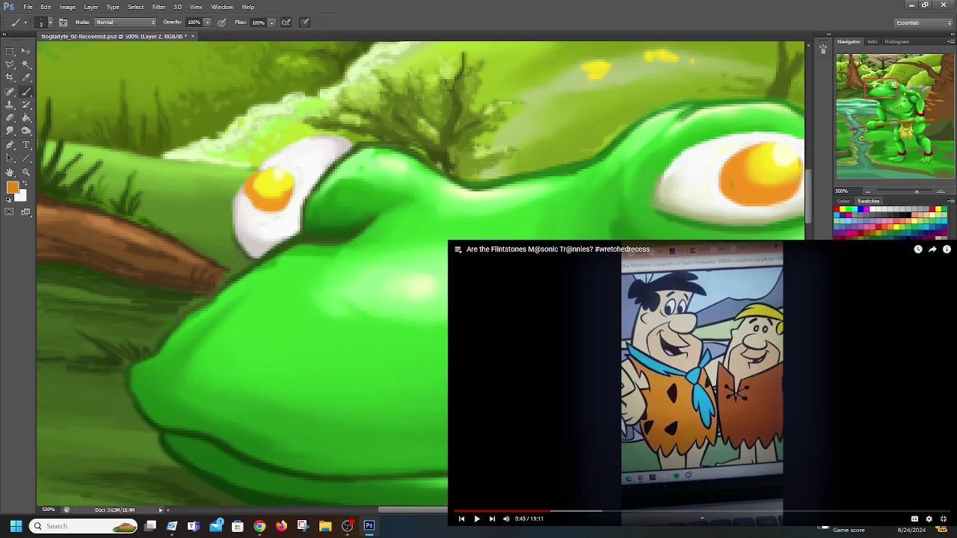
pyautogui.moveTo(252, 201)
pyautogui.mouseDown()
pyautogui.moveTo(249, 177)
pyautogui.moveTo(276, 167)
pyautogui.mouseUp()
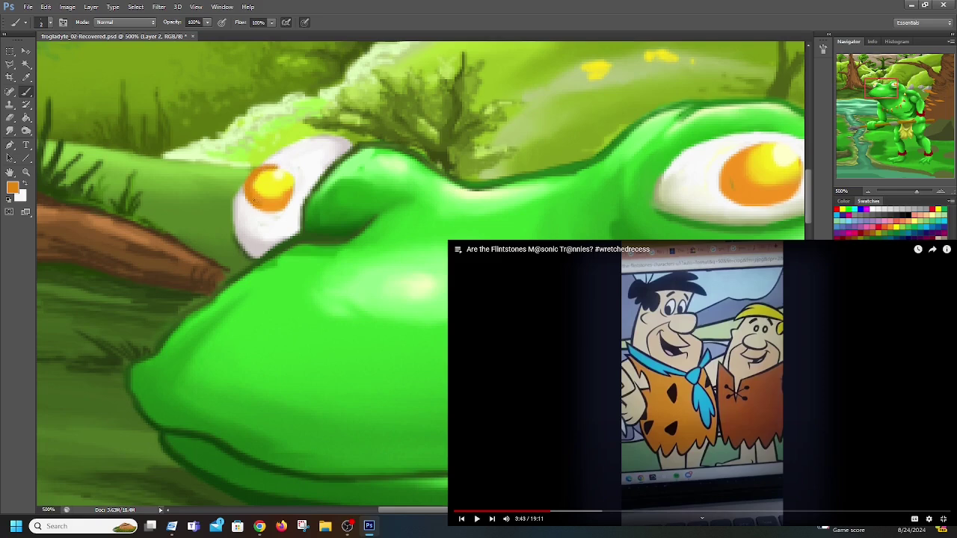
pyautogui.moveTo(292, 180); pyautogui.dragTo(288, 197)
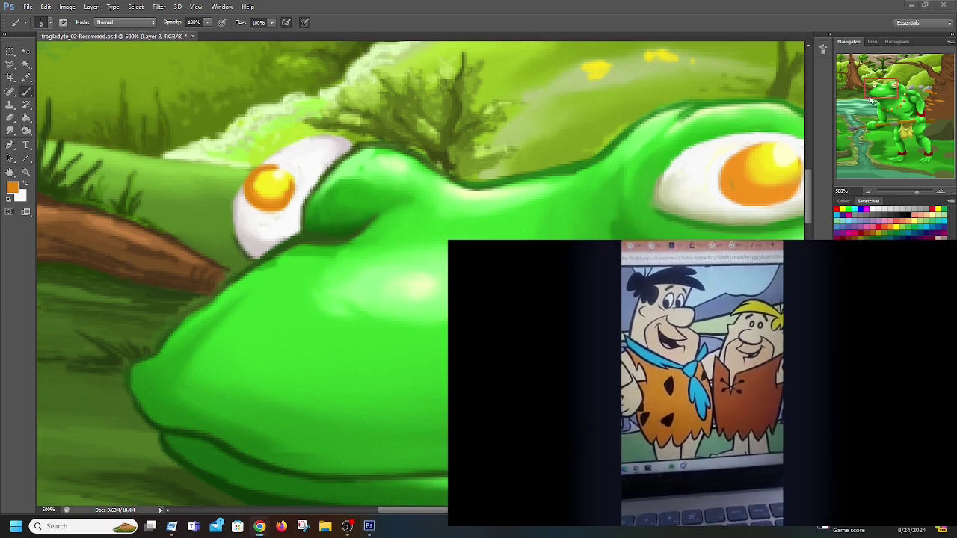
# Outline the front edge of the near eyeball with a 1 px brush in dark green
pyautogui.moveTo(887, 92); pyautogui.dragTo(881, 84)
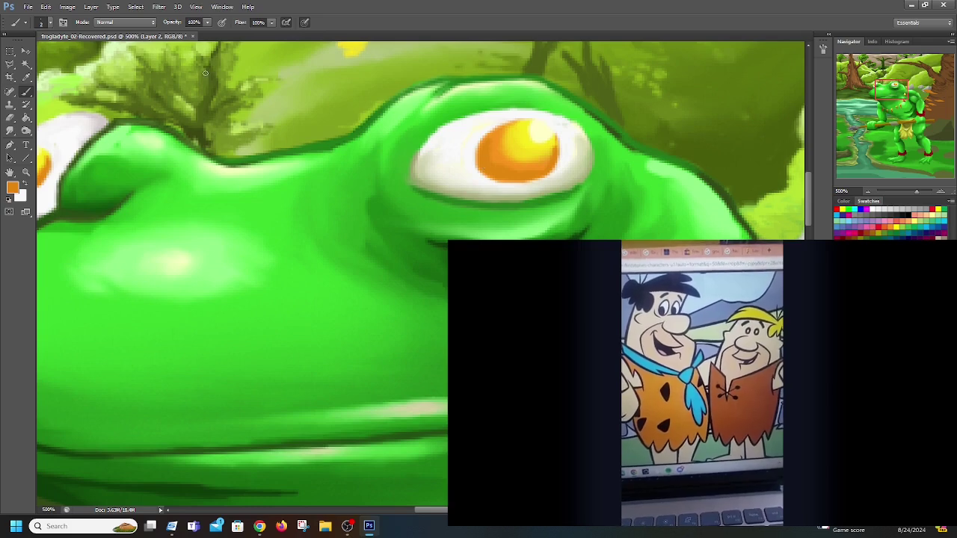
pyautogui.click(12, 191)
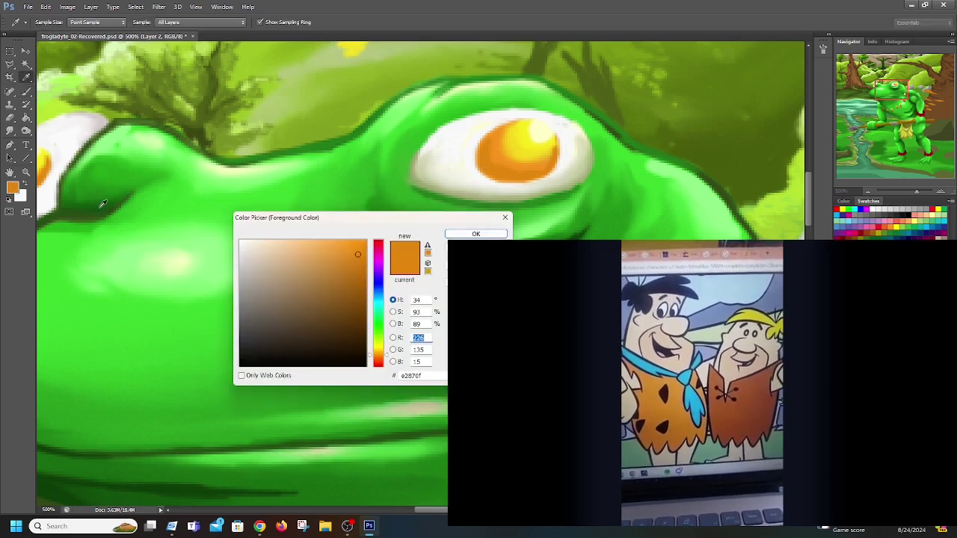
pyautogui.click(348, 323)
pyautogui.click(476, 234)
pyautogui.press('b')
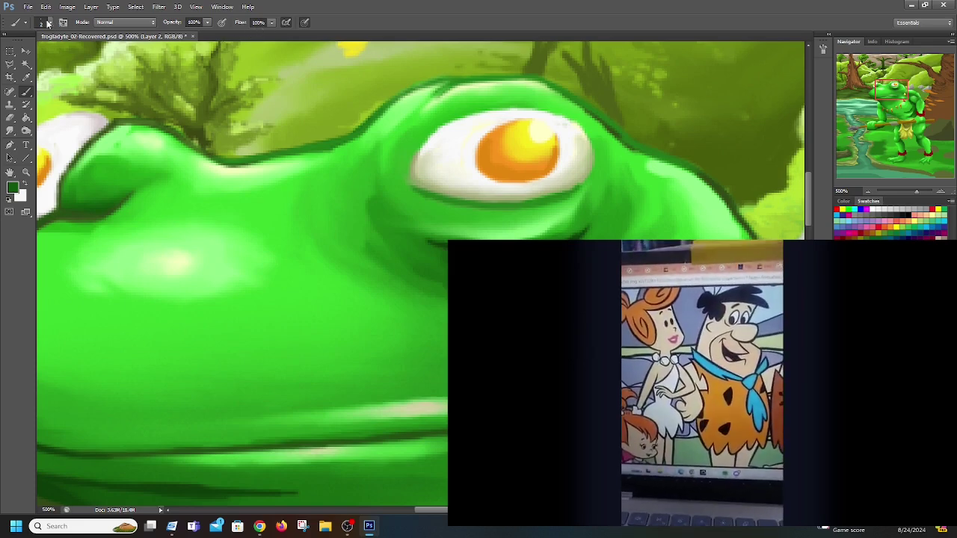
pyautogui.click(49, 23)
pyautogui.moveTo(90, 42); pyautogui.dragTo(72, 44)
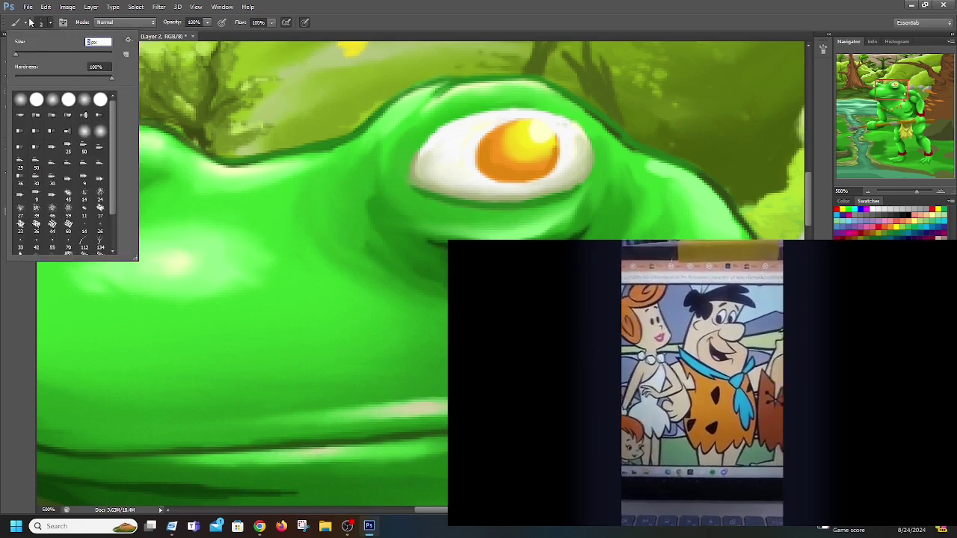
pyautogui.press('Return')
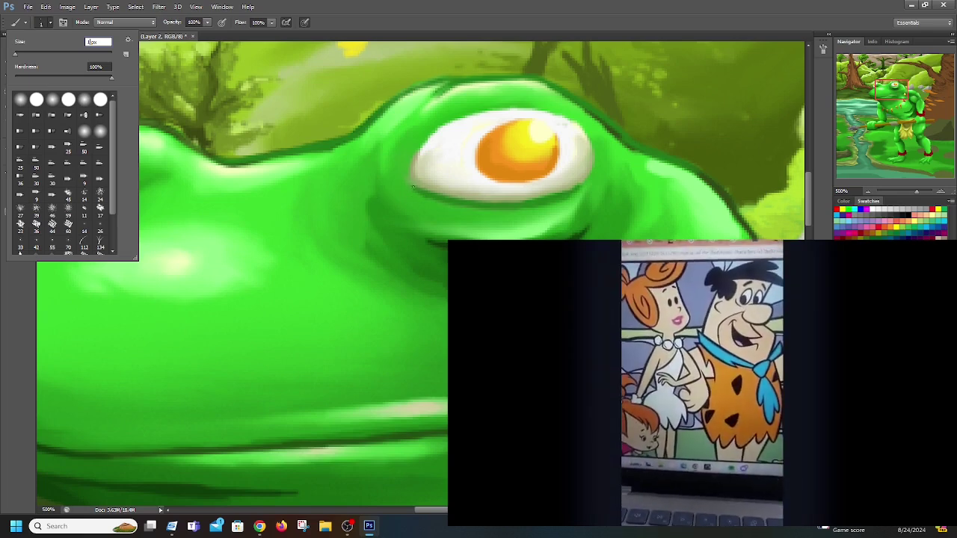
pyautogui.click(413, 187)
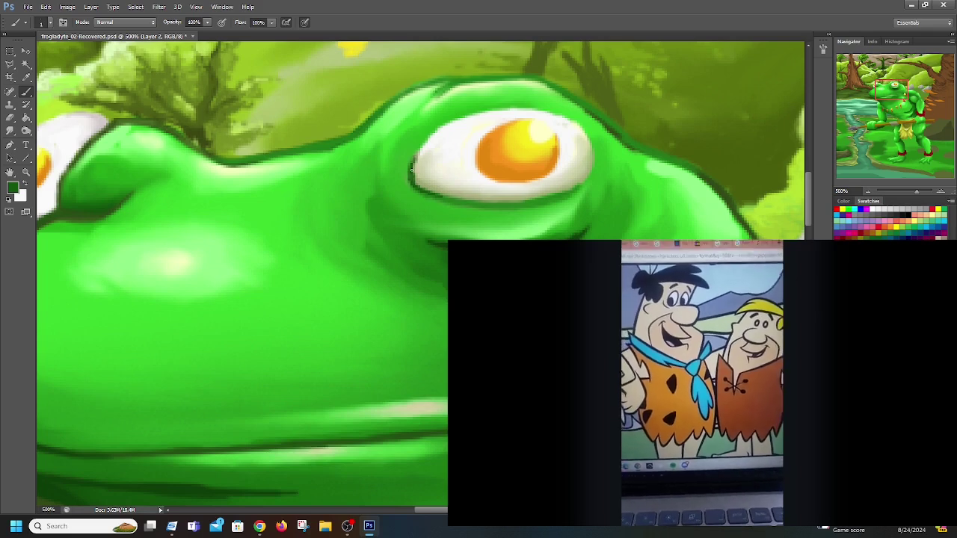
# Continue the dark green outline along the lower edge of the near eyeball, and pause the video
pyautogui.moveTo(441, 197)
pyautogui.mouseDown()
pyautogui.moveTo(479, 204)
pyautogui.moveTo(559, 194)
pyautogui.moveTo(508, 204)
pyautogui.mouseUp()
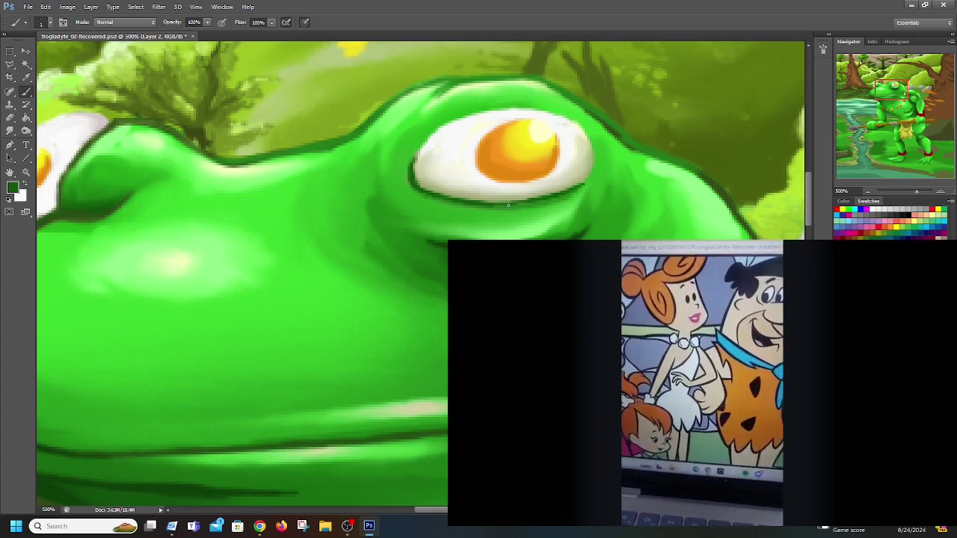
pyautogui.moveTo(721, 373)
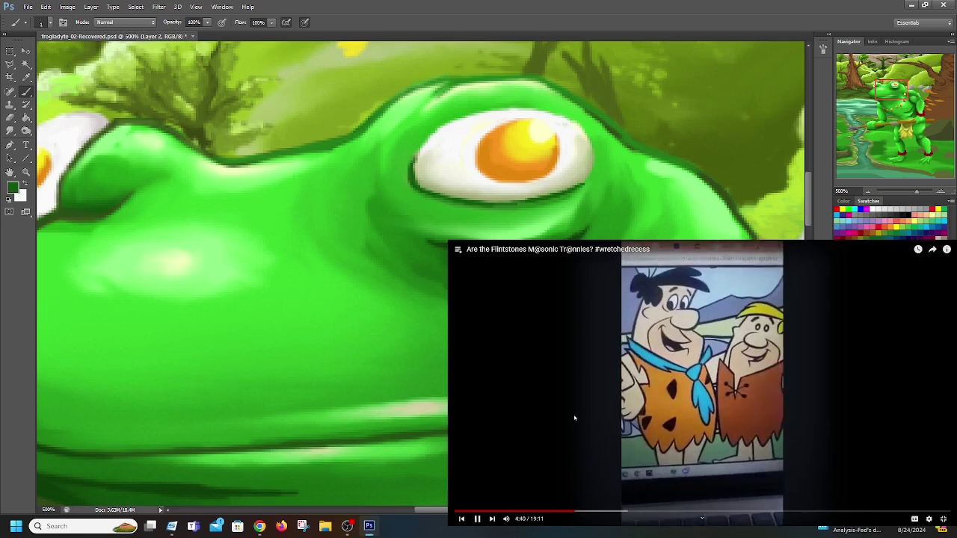
pyautogui.click(542, 411)
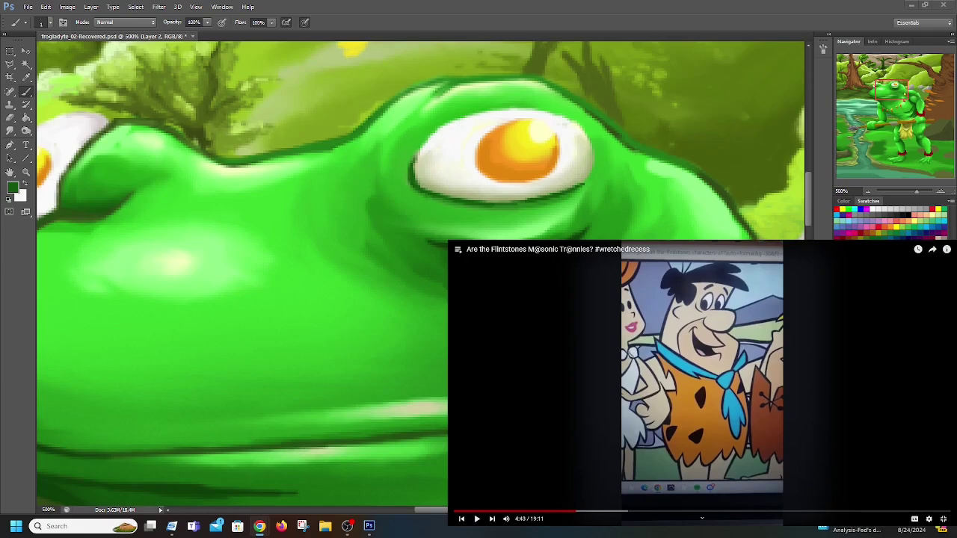
# Set the brush size to 2 px, and smudge the near eyeball's front edge and the shading around the eye smooth
pyautogui.click(50, 21)
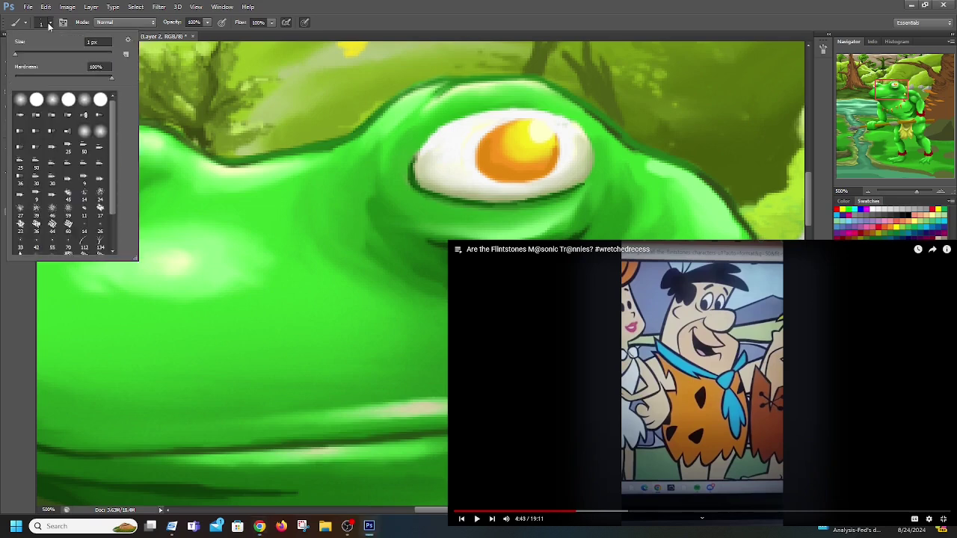
pyautogui.click(90, 39)
pyautogui.press('Return')
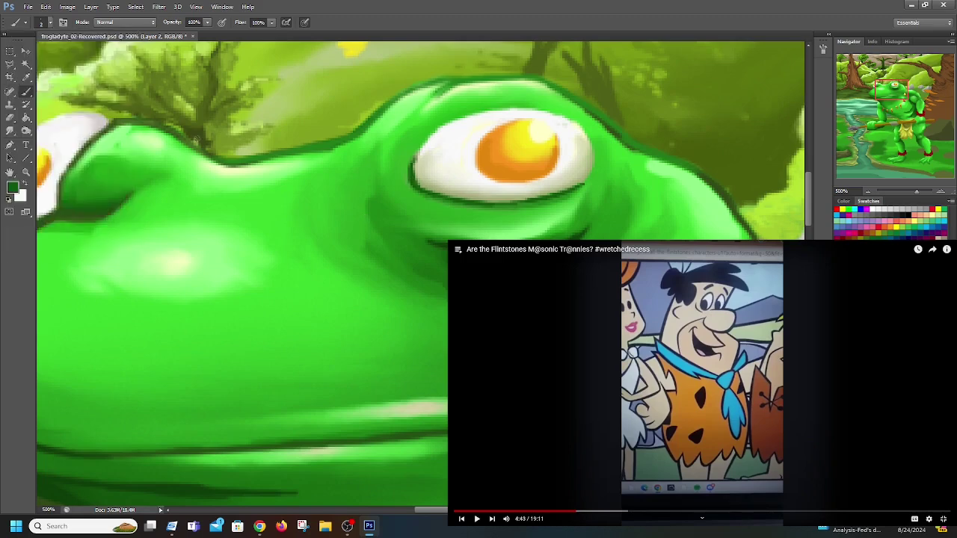
pyautogui.click(9, 131)
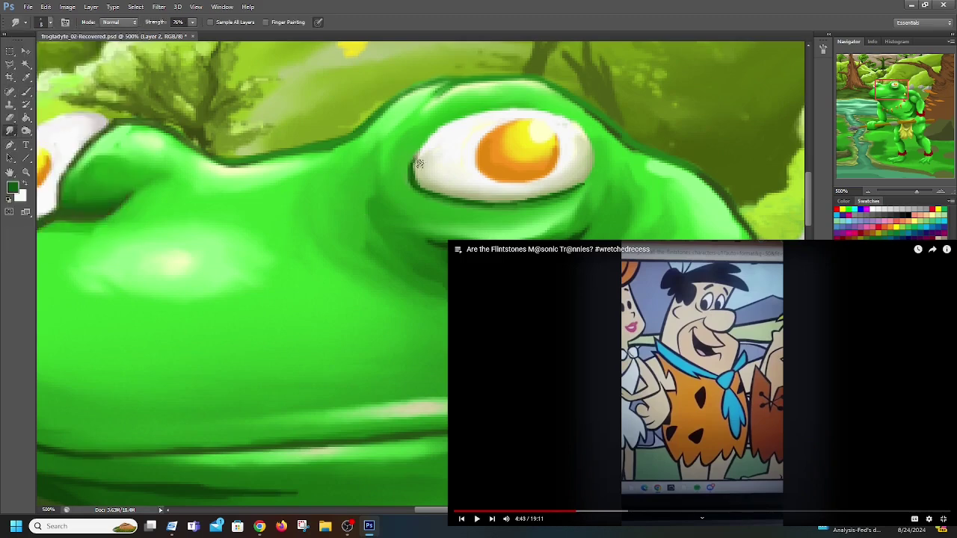
pyautogui.moveTo(420, 170); pyautogui.dragTo(438, 140)
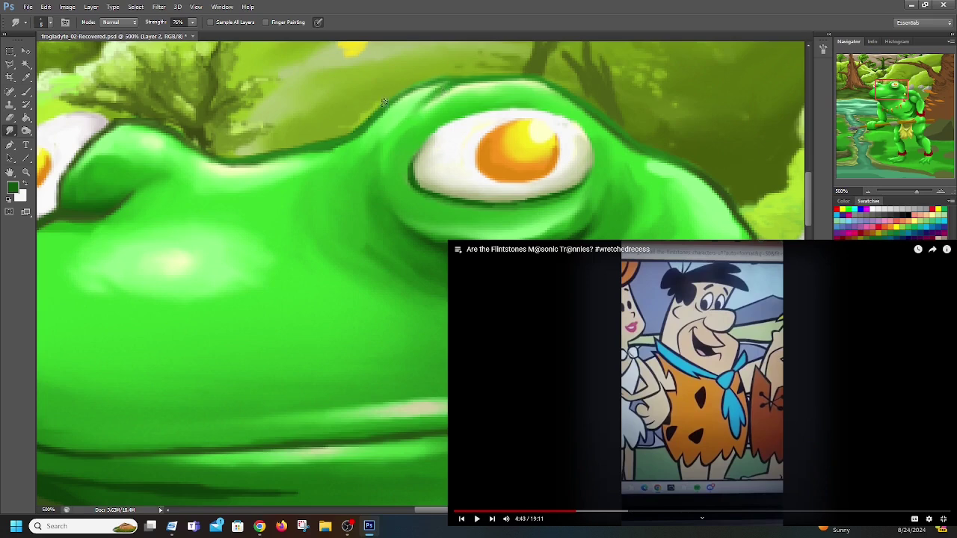
# Paint dark green with the Brush along the front edge of the rounded highlight behind the tooth necklace
pyautogui.moveTo(887, 91); pyautogui.dragTo(915, 98)
pyautogui.click(24, 92)
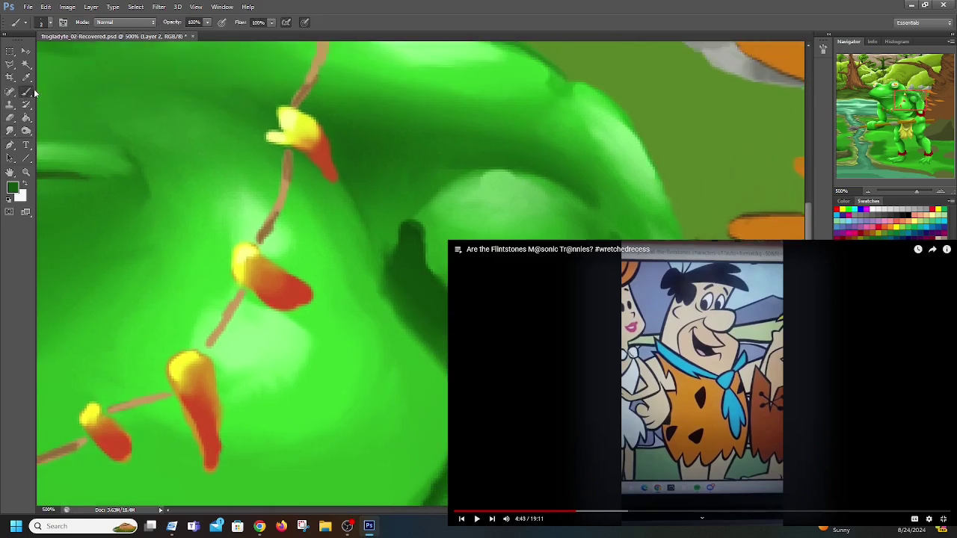
pyautogui.moveTo(404, 227); pyautogui.dragTo(427, 203)
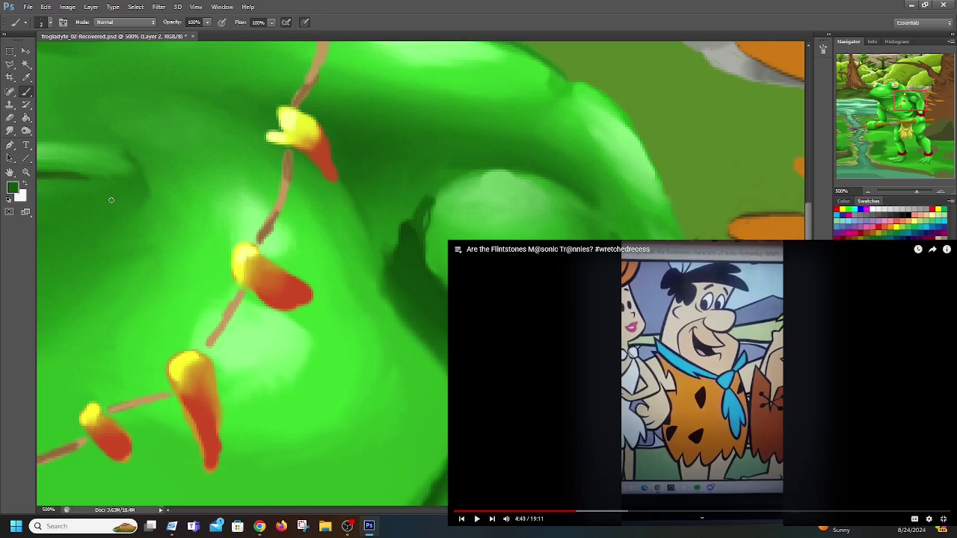
# Set the foreground colour to dark green 0e4a0a and extend the shadow crease between the chest and the rounded form behind it
pyautogui.click(11, 190)
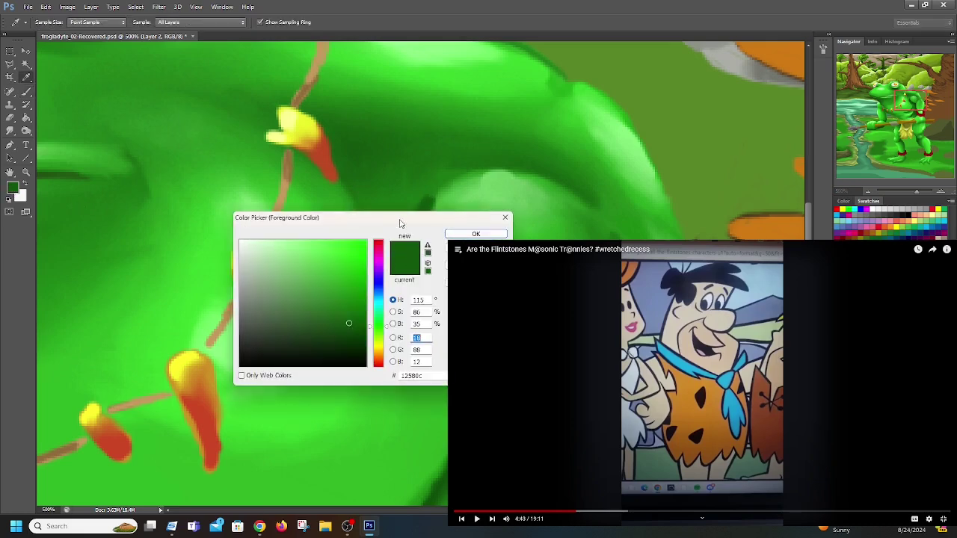
pyautogui.moveTo(404, 220); pyautogui.dragTo(200, 236)
pyautogui.click(411, 244)
pyautogui.click(271, 252)
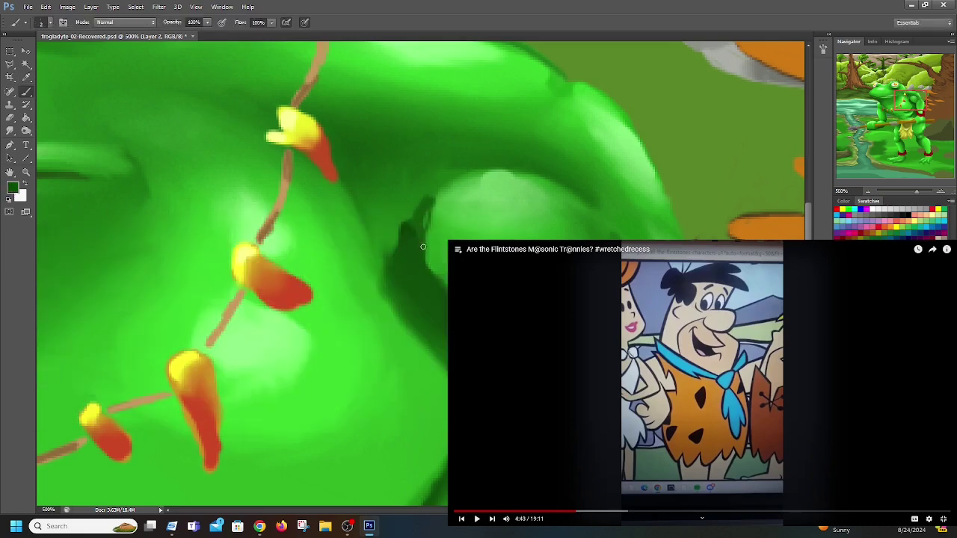
pyautogui.moveTo(417, 215)
pyautogui.mouseDown()
pyautogui.moveTo(426, 217)
pyautogui.moveTo(429, 200)
pyautogui.moveTo(415, 219)
pyautogui.moveTo(410, 211)
pyautogui.mouseUp()
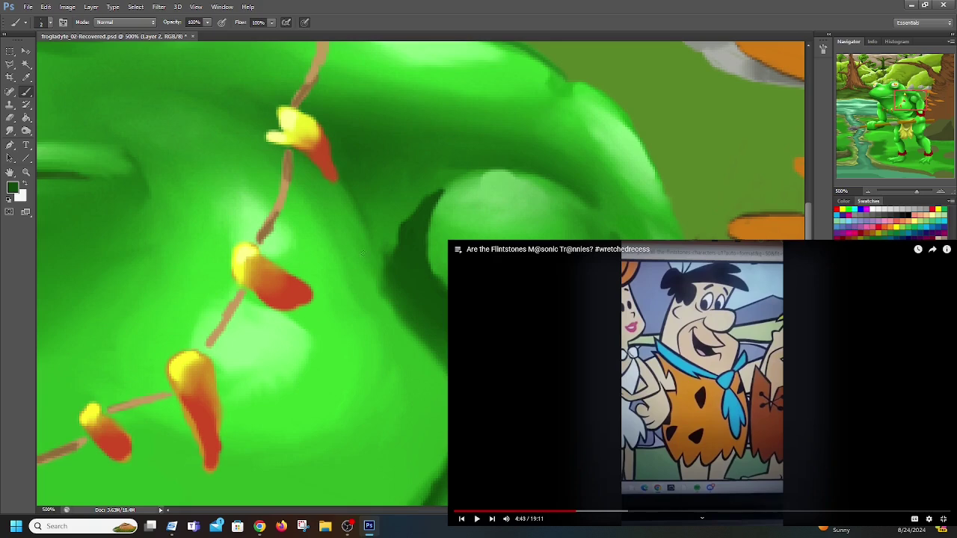
pyautogui.moveTo(386, 265)
pyautogui.mouseDown()
pyautogui.moveTo(350, 199)
pyautogui.moveTo(389, 256)
pyautogui.moveTo(356, 209)
pyautogui.moveTo(375, 243)
pyautogui.mouseUp()
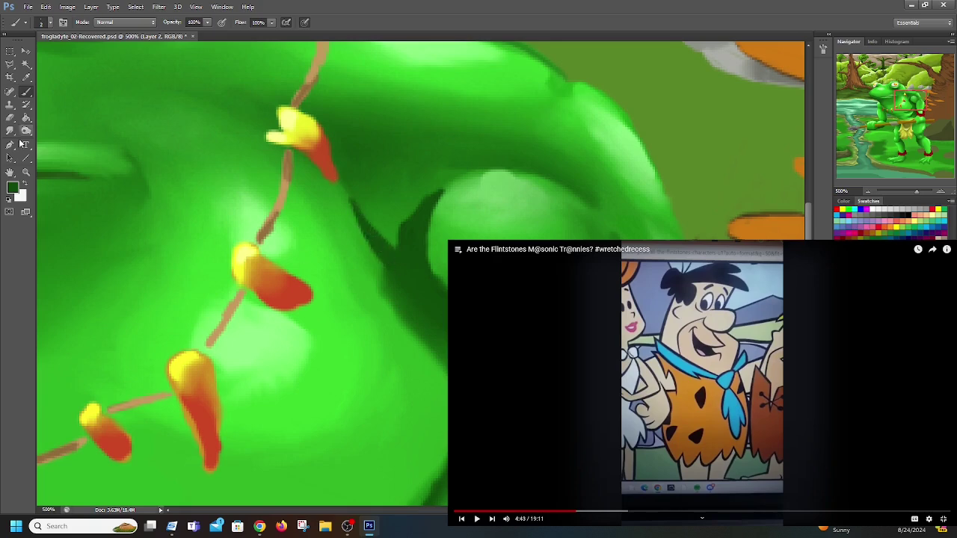
# Smudge the dark crease beside the chest and the rim of the rounded form into the surrounding green
pyautogui.click(10, 130)
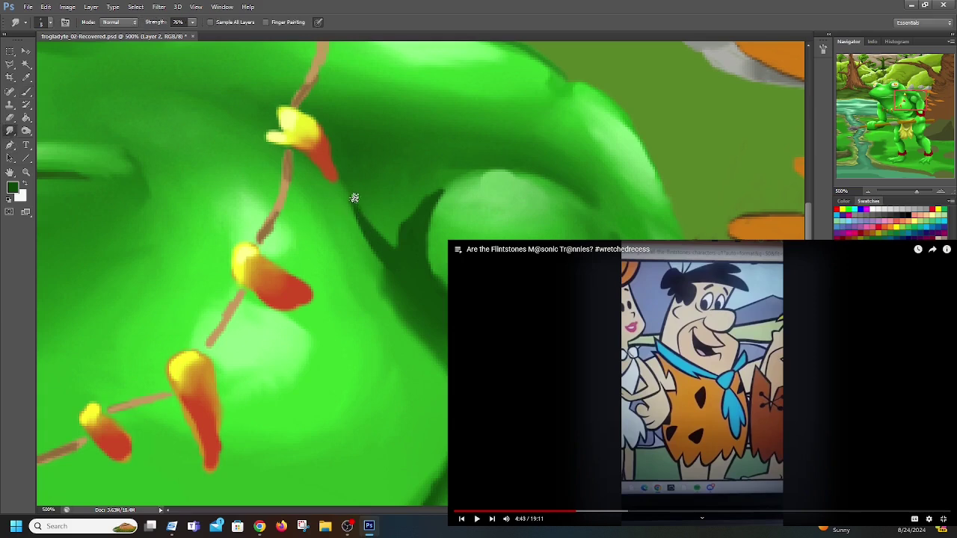
pyautogui.moveTo(420, 204)
pyautogui.mouseDown()
pyautogui.moveTo(403, 233)
pyautogui.moveTo(435, 191)
pyautogui.moveTo(411, 230)
pyautogui.moveTo(415, 199)
pyautogui.mouseUp()
pyautogui.moveTo(507, 175)
pyautogui.mouseDown()
pyautogui.moveTo(481, 175)
pyautogui.moveTo(557, 184)
pyautogui.mouseUp()
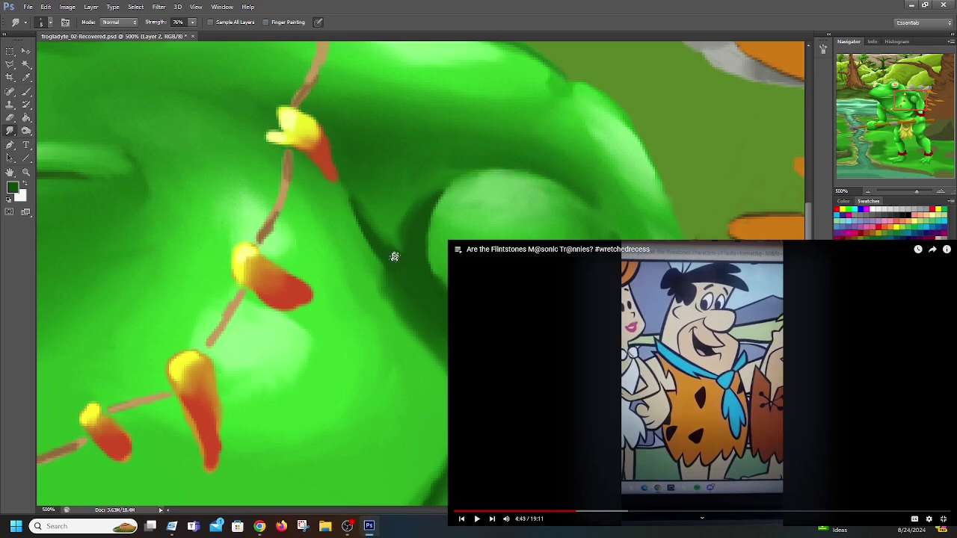
pyautogui.moveTo(400, 250)
pyautogui.mouseDown()
pyautogui.moveTo(393, 275)
pyautogui.moveTo(404, 285)
pyautogui.moveTo(384, 271)
pyautogui.mouseUp()
pyautogui.moveTo(356, 236); pyautogui.dragTo(395, 283)
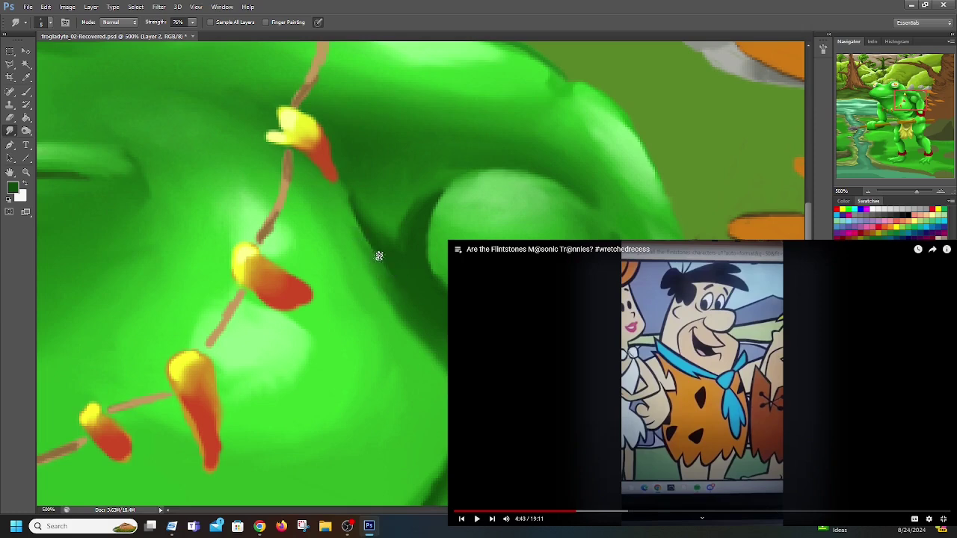
pyautogui.moveTo(349, 213); pyautogui.dragTo(387, 267)
# Set the foreground colour to 0a3507 and outline the upper edge of the rounded form under the shoulder with the Brush
pyautogui.click(13, 189)
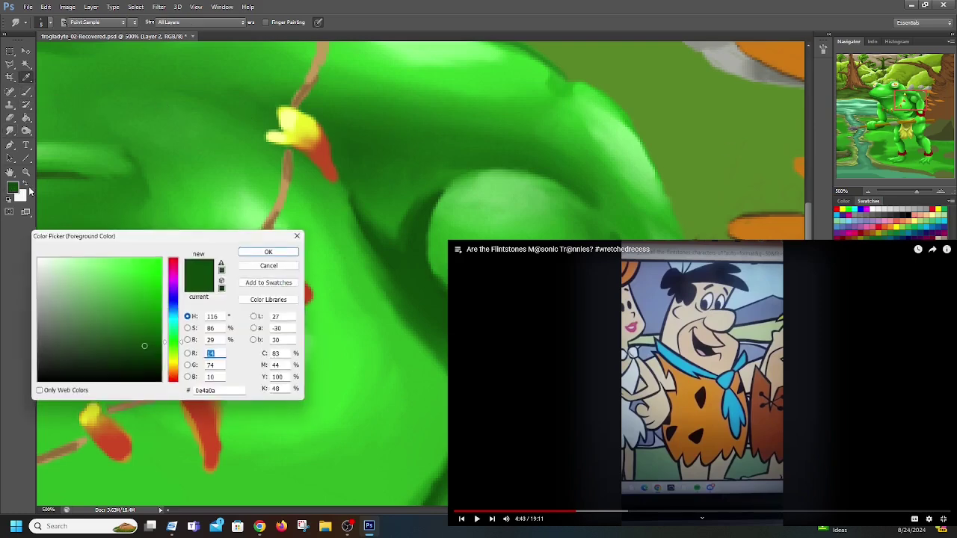
pyautogui.click(145, 357)
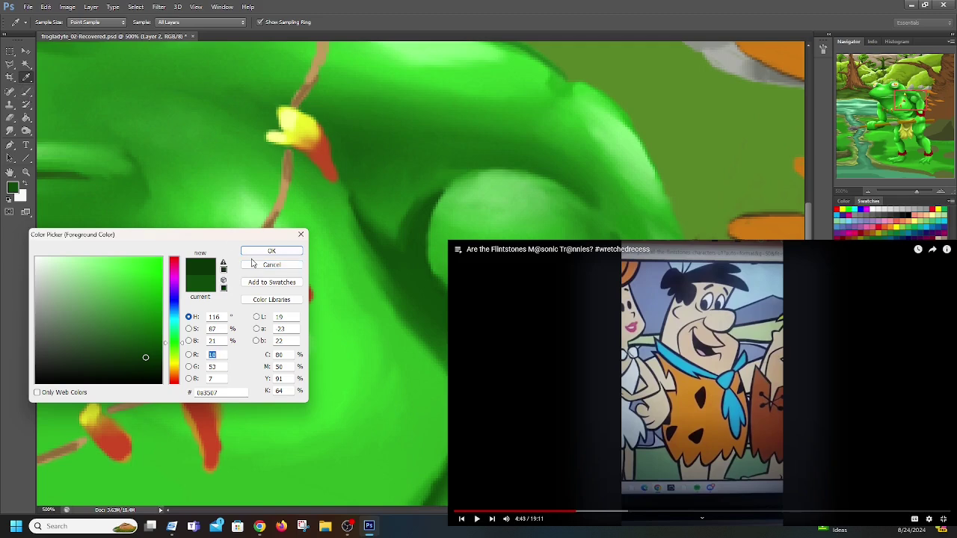
pyautogui.click(273, 255)
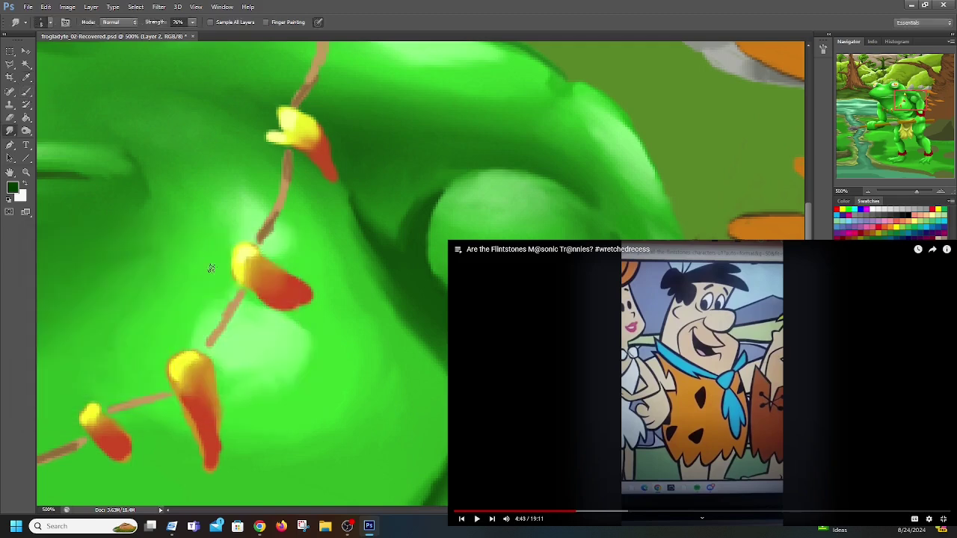
pyautogui.click(27, 91)
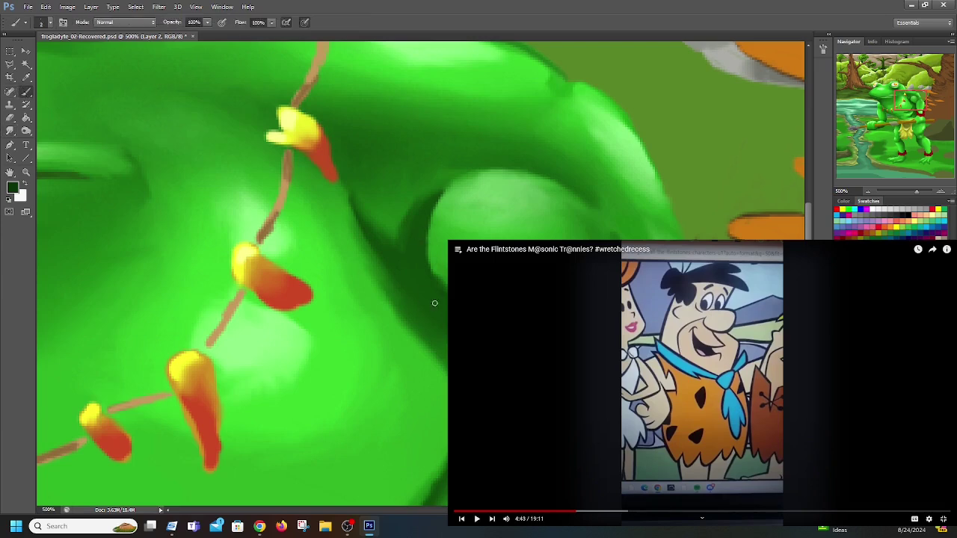
pyautogui.click(868, 192)
pyautogui.moveTo(910, 102); pyautogui.dragTo(909, 101)
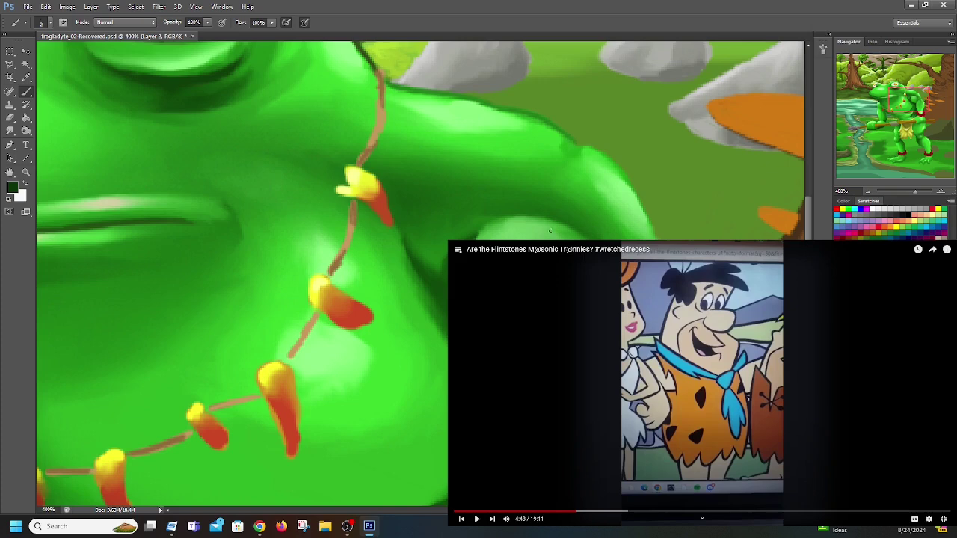
pyautogui.moveTo(531, 216); pyautogui.dragTo(593, 239)
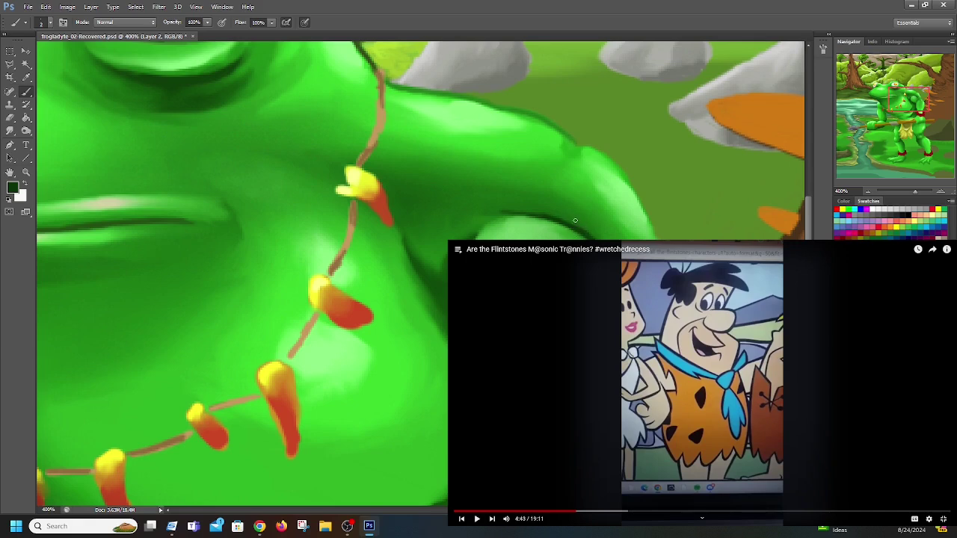
# Outline the top of the far arm and the start of its inner edge in dark green, and resume the video
pyautogui.moveTo(911, 100); pyautogui.dragTo(889, 113)
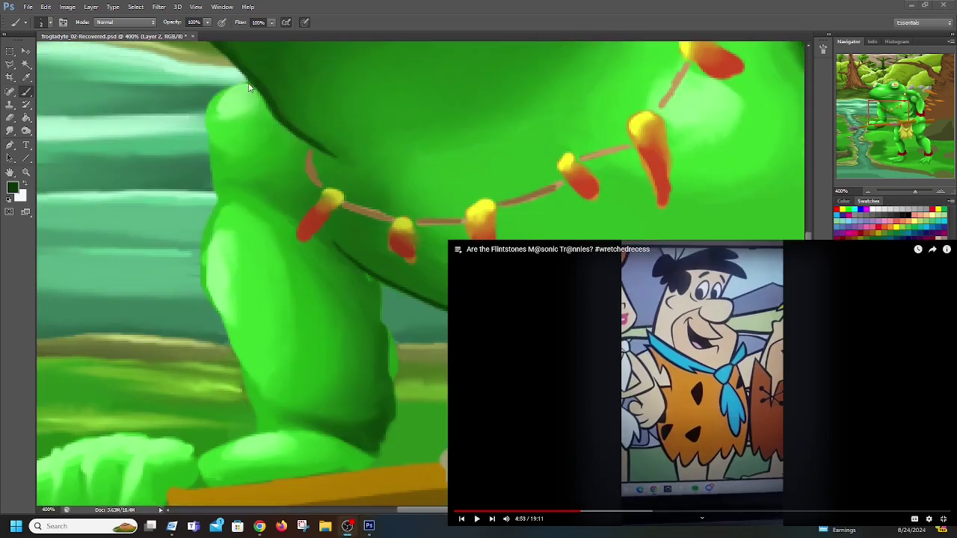
pyautogui.moveTo(217, 95)
pyautogui.mouseDown()
pyautogui.moveTo(252, 83)
pyautogui.moveTo(169, 90)
pyautogui.moveTo(222, 92)
pyautogui.moveTo(207, 105)
pyautogui.moveTo(219, 92)
pyautogui.moveTo(207, 121)
pyautogui.moveTo(212, 157)
pyautogui.moveTo(253, 81)
pyautogui.mouseUp()
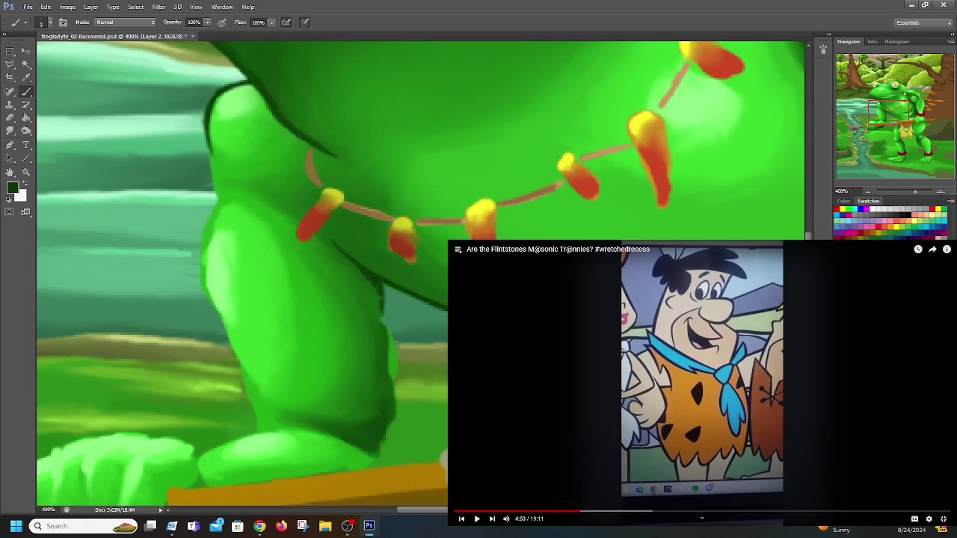
pyautogui.moveTo(380, 305)
pyautogui.mouseDown()
pyautogui.moveTo(388, 329)
pyautogui.moveTo(390, 308)
pyautogui.moveTo(395, 350)
pyautogui.mouseUp()
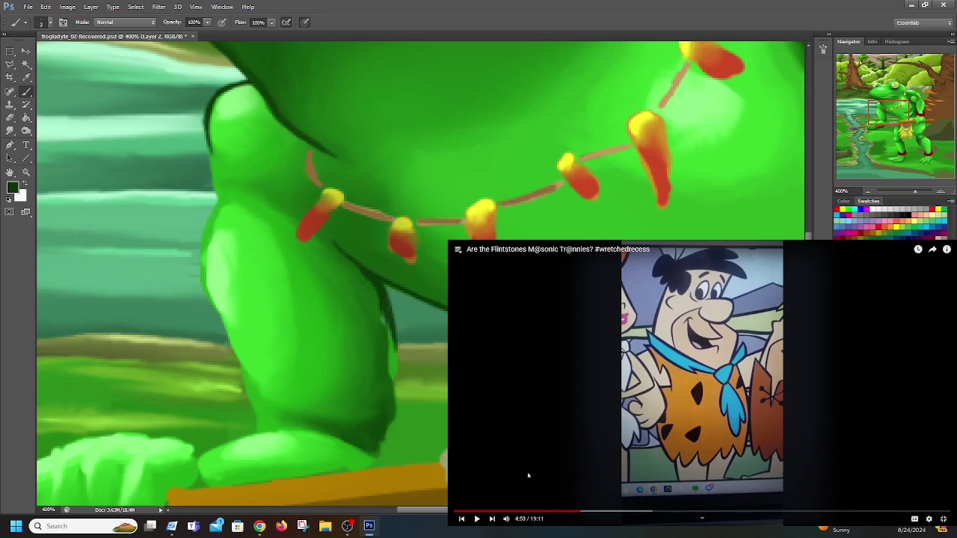
pyautogui.click(476, 518)
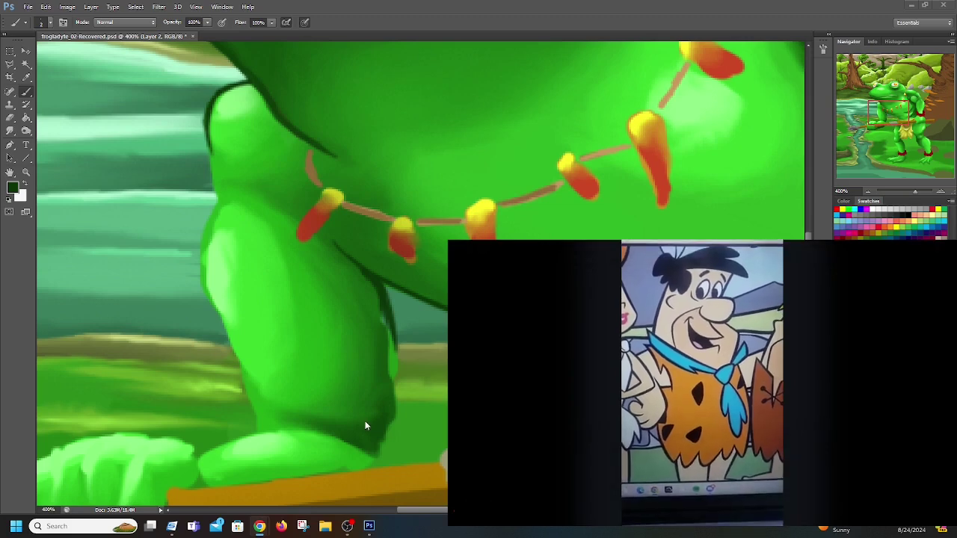
# Pause the video, outline the far forearm's wrist and inner edge in dark green, and resume playback
pyautogui.moveTo(898, 107); pyautogui.dragTo(896, 115)
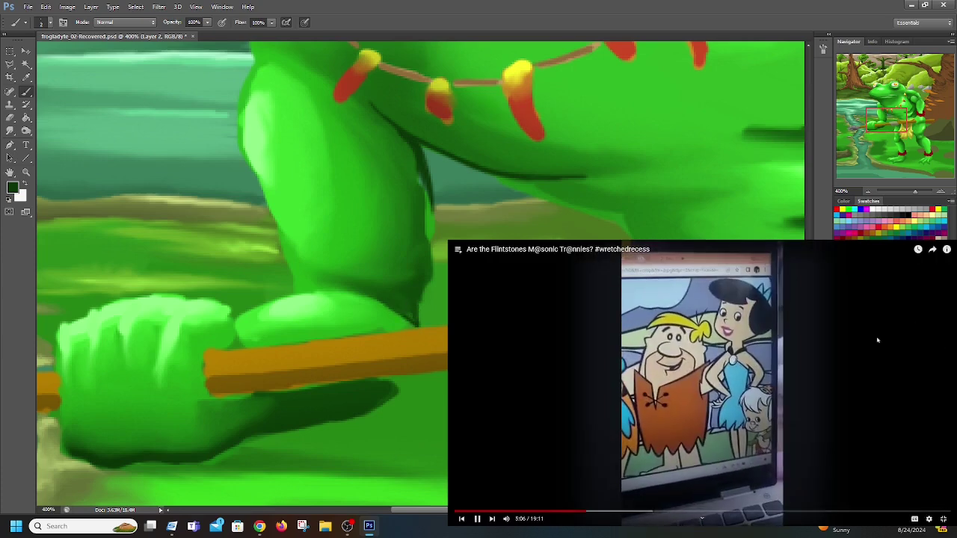
pyautogui.click(644, 416)
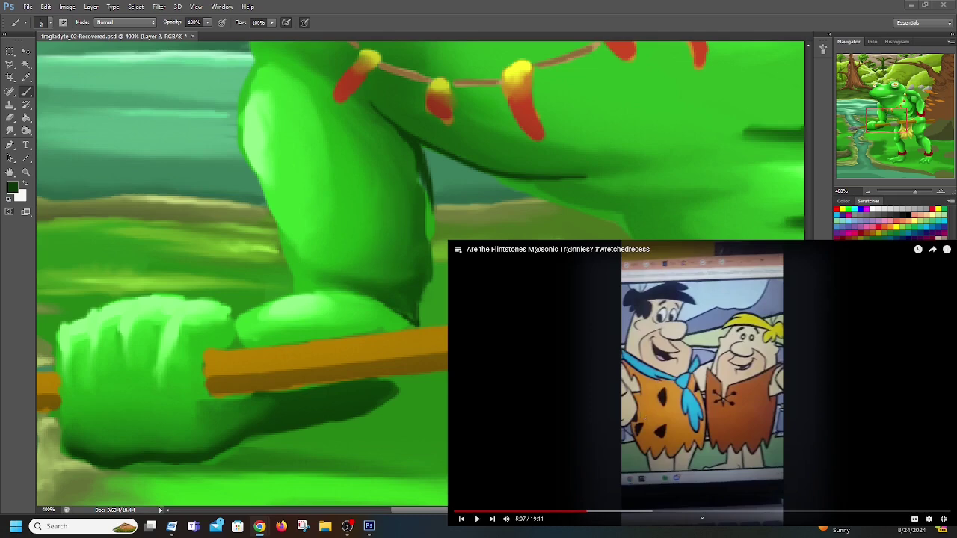
pyautogui.moveTo(402, 311)
pyautogui.mouseDown()
pyautogui.moveTo(409, 316)
pyautogui.moveTo(355, 293)
pyautogui.mouseUp()
pyautogui.moveTo(419, 325)
pyautogui.mouseDown()
pyautogui.moveTo(418, 289)
pyautogui.moveTo(415, 316)
pyautogui.moveTo(431, 271)
pyautogui.moveTo(421, 303)
pyautogui.moveTo(429, 196)
pyautogui.moveTo(432, 262)
pyautogui.mouseUp()
pyautogui.moveTo(432, 199)
pyautogui.mouseDown()
pyautogui.moveTo(423, 178)
pyautogui.moveTo(430, 244)
pyautogui.moveTo(426, 186)
pyautogui.mouseUp()
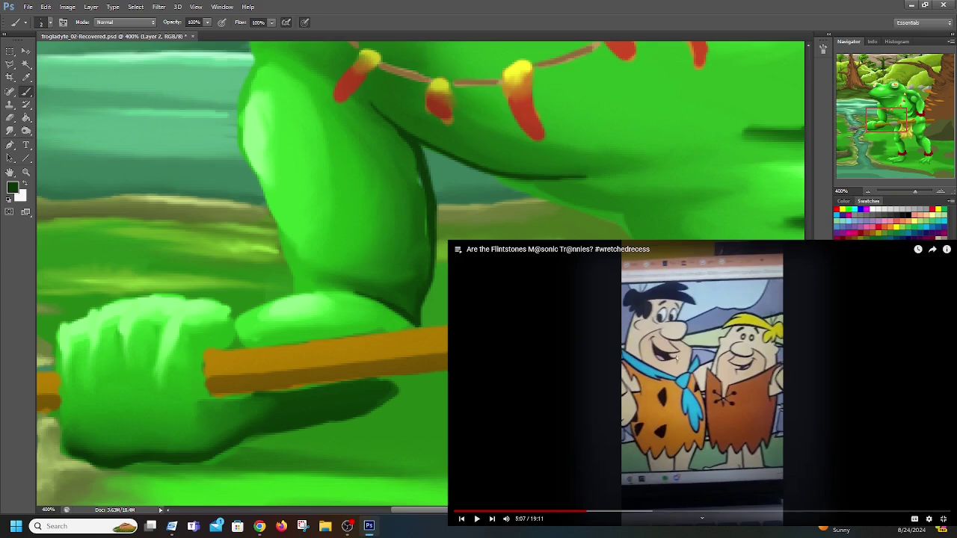
pyautogui.click(477, 518)
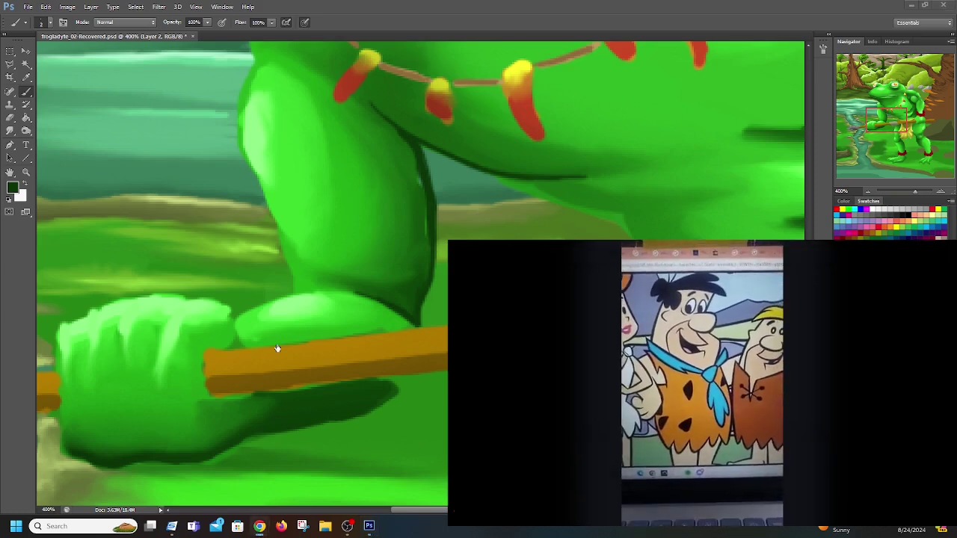
# Swap the colours, sample a mid-dark green from the far forearm as foreground, and outline the finger nearest the staff on the gripping hand
pyautogui.click(25, 183)
pyautogui.click(12, 187)
pyautogui.click(420, 190)
pyautogui.click(285, 252)
pyautogui.press('b')
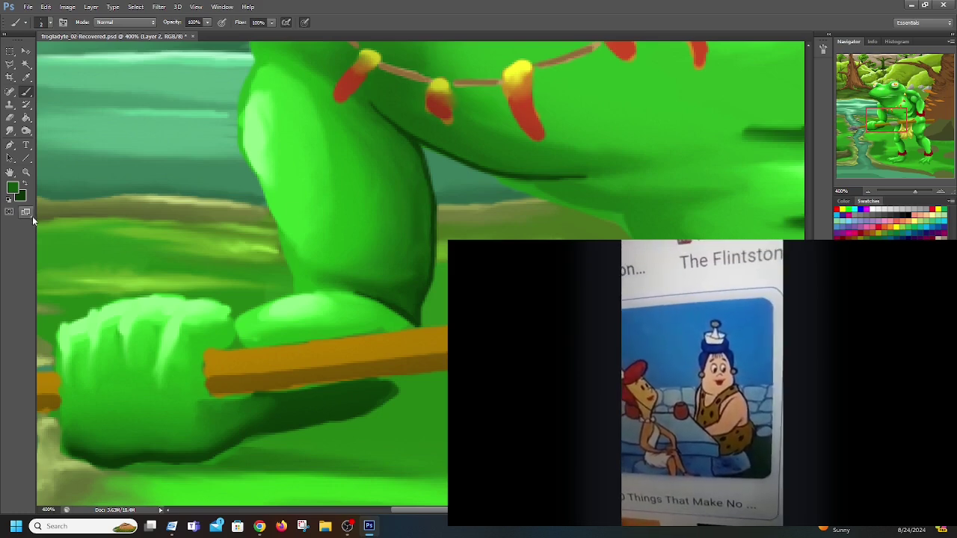
pyautogui.moveTo(209, 393)
pyautogui.mouseDown()
pyautogui.moveTo(202, 335)
pyautogui.moveTo(220, 348)
pyautogui.mouseUp()
pyautogui.moveTo(194, 300); pyautogui.dragTo(230, 317)
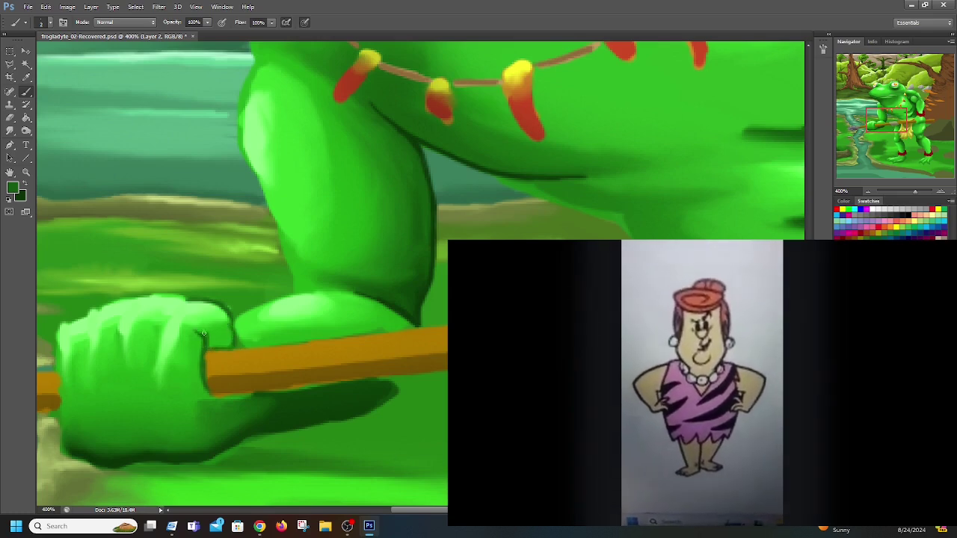
pyautogui.moveTo(164, 313); pyautogui.dragTo(192, 300)
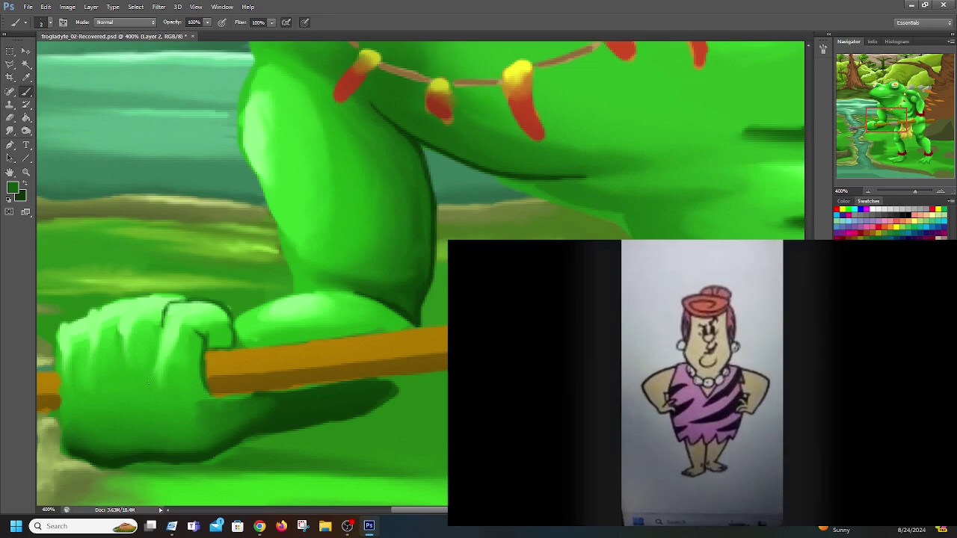
pyautogui.moveTo(150, 391); pyautogui.dragTo(164, 322)
pyautogui.moveTo(150, 372); pyautogui.dragTo(158, 347)
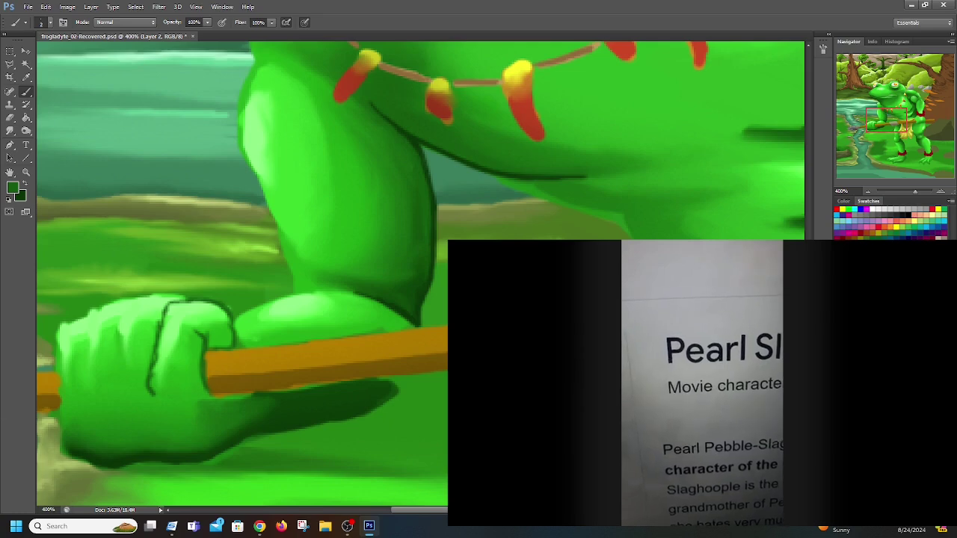
pyautogui.moveTo(510, 399)
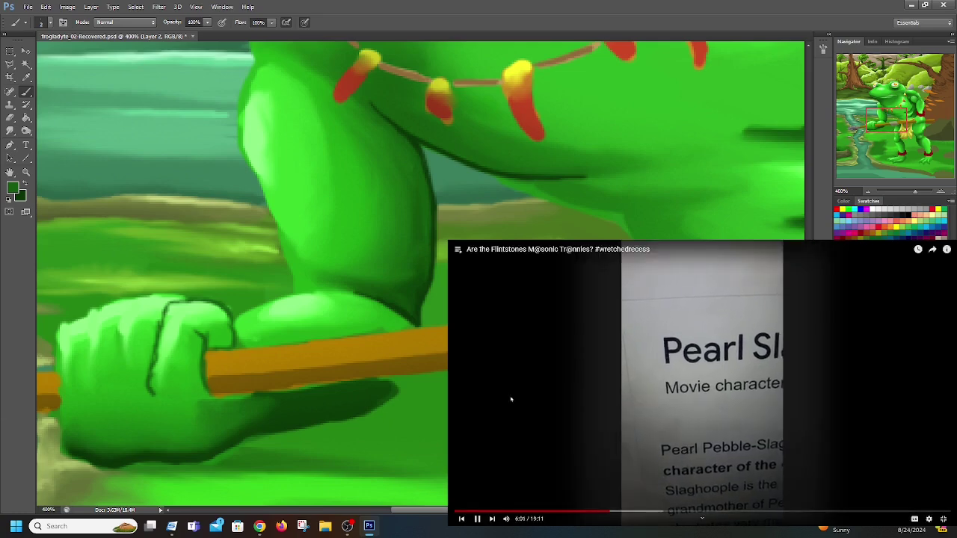
# Pause the video and outline the edges between the remaining fingers of the hand gripping the staff in mid-dark green
pyautogui.click(477, 520)
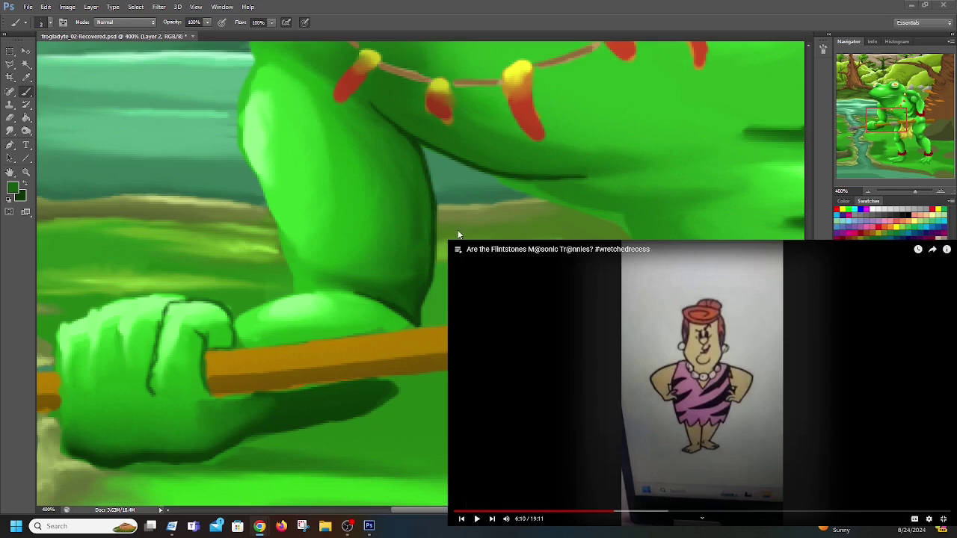
pyautogui.click(162, 326)
pyautogui.moveTo(169, 300); pyautogui.dragTo(225, 305)
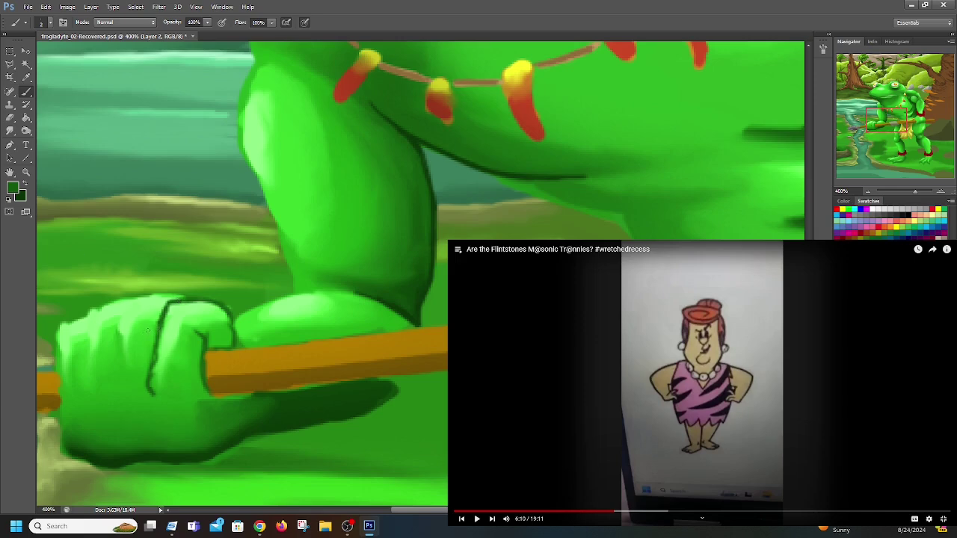
pyautogui.moveTo(160, 369); pyautogui.dragTo(152, 376)
pyautogui.moveTo(120, 316); pyautogui.dragTo(183, 297)
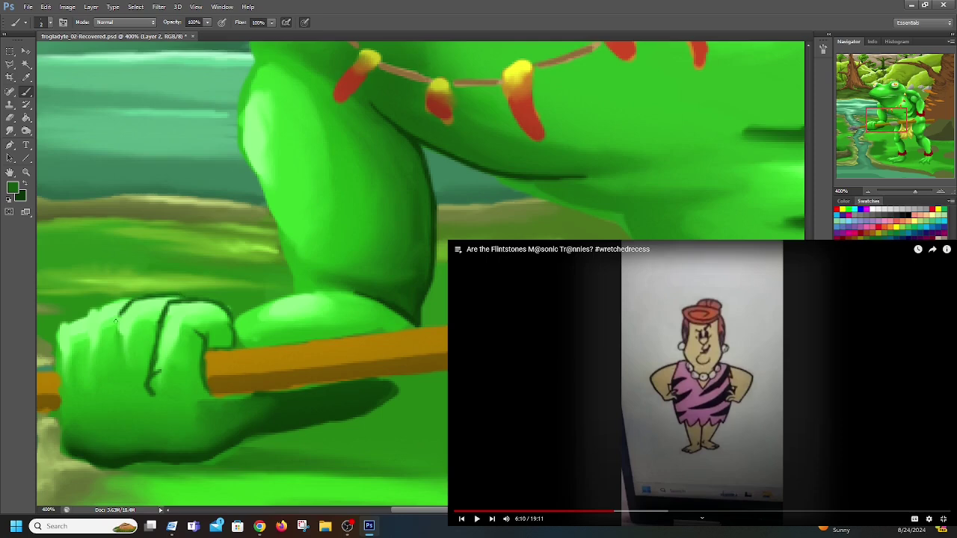
pyautogui.moveTo(120, 314)
pyautogui.mouseDown()
pyautogui.moveTo(116, 391)
pyautogui.moveTo(121, 357)
pyautogui.mouseUp()
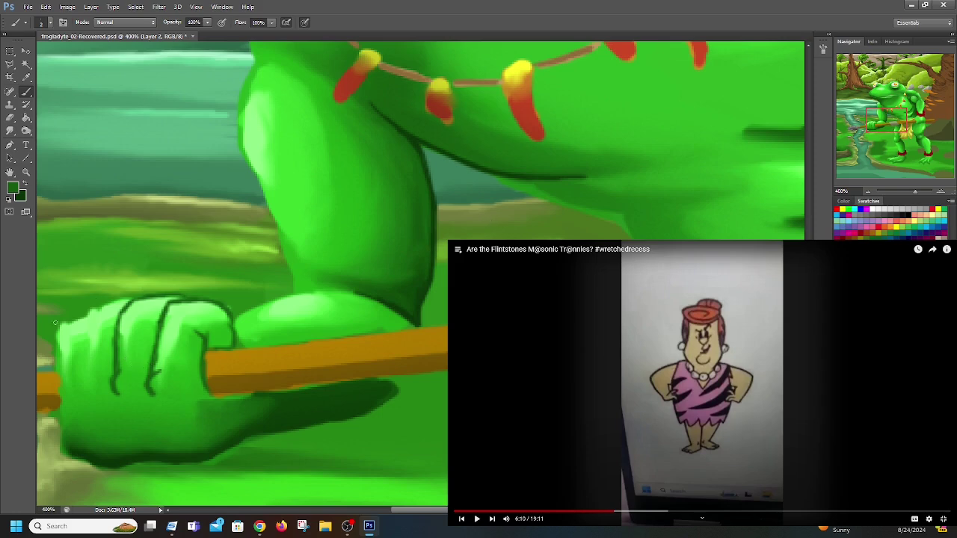
pyautogui.moveTo(90, 317); pyautogui.dragTo(81, 394)
# Outline the top of the forearm just above the staff in mid-dark green, swap the colours, and deepen its underside below the staff in dark green
pyautogui.press('e')
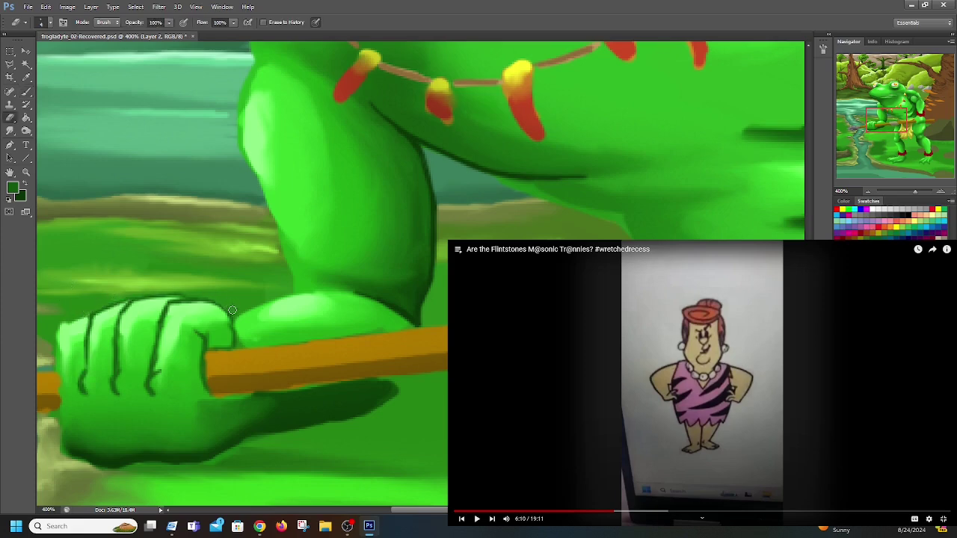
pyautogui.click(29, 93)
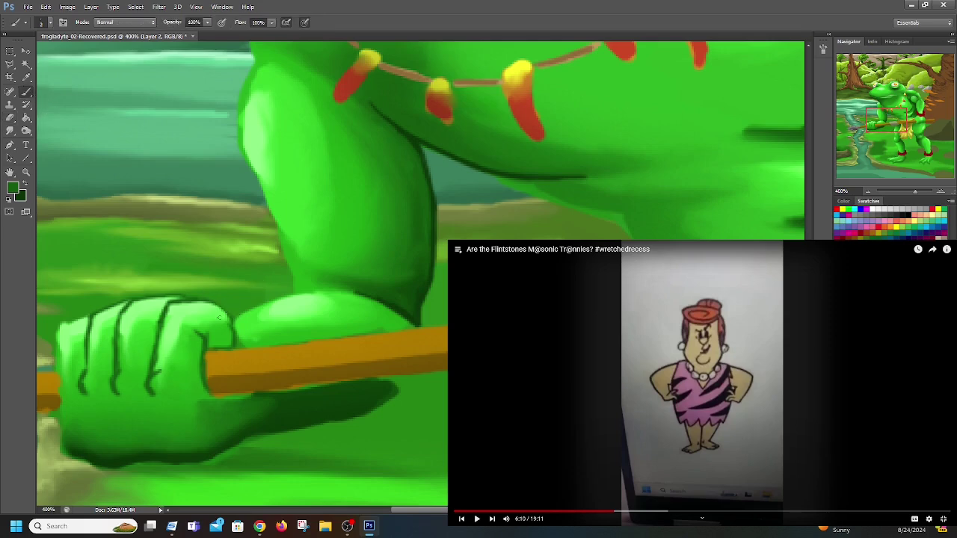
pyautogui.moveTo(233, 320)
pyautogui.mouseDown()
pyautogui.moveTo(314, 291)
pyautogui.moveTo(297, 295)
pyautogui.moveTo(365, 292)
pyautogui.mouseUp()
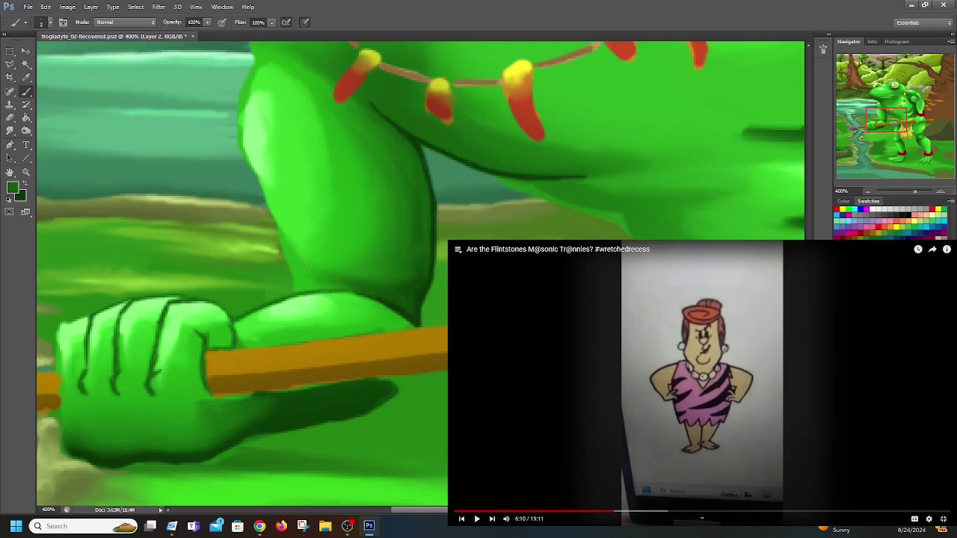
pyautogui.moveTo(207, 405)
pyautogui.mouseDown()
pyautogui.moveTo(204, 390)
pyautogui.moveTo(241, 397)
pyautogui.mouseUp()
pyautogui.click(25, 185)
pyautogui.moveTo(246, 393); pyautogui.dragTo(355, 378)
pyautogui.moveTo(281, 392)
pyautogui.mouseDown()
pyautogui.moveTo(419, 373)
pyautogui.moveTo(379, 392)
pyautogui.moveTo(402, 394)
pyautogui.moveTo(419, 378)
pyautogui.moveTo(393, 380)
pyautogui.moveTo(417, 377)
pyautogui.moveTo(385, 398)
pyautogui.mouseUp()
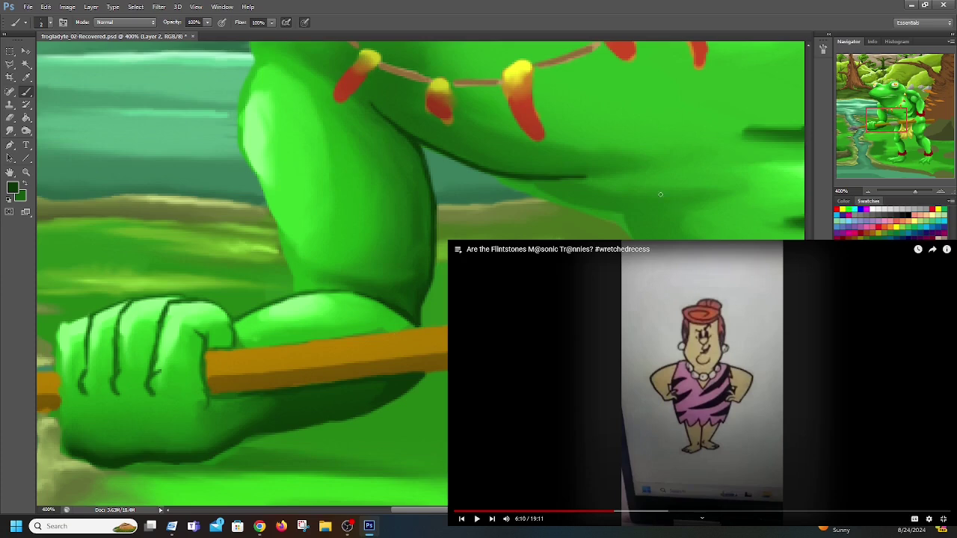
# Outline the belly's lower edge down to the waist cloth and darken the fold lines under the chest in dark green, softening them with Smudge
pyautogui.moveTo(497, 175); pyautogui.dragTo(633, 241)
pyautogui.moveTo(800, 67)
pyautogui.mouseDown()
pyautogui.moveTo(552, 168)
pyautogui.moveTo(436, 187)
pyautogui.moveTo(453, 186)
pyautogui.mouseUp()
pyautogui.moveTo(435, 253)
pyautogui.mouseDown()
pyautogui.moveTo(359, 257)
pyautogui.moveTo(446, 247)
pyautogui.mouseUp()
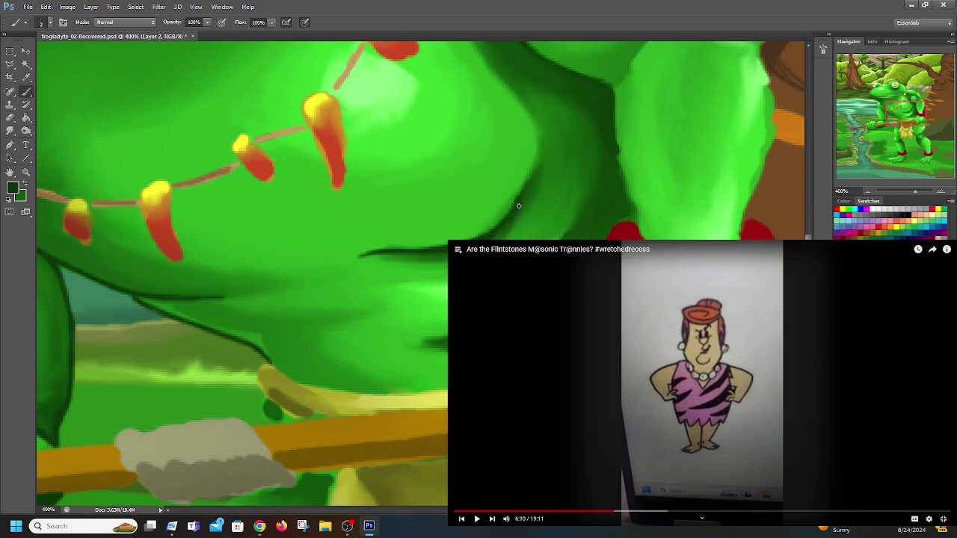
pyautogui.moveTo(446, 342); pyautogui.dragTo(414, 344)
pyautogui.moveTo(910, 117); pyautogui.dragTo(914, 104)
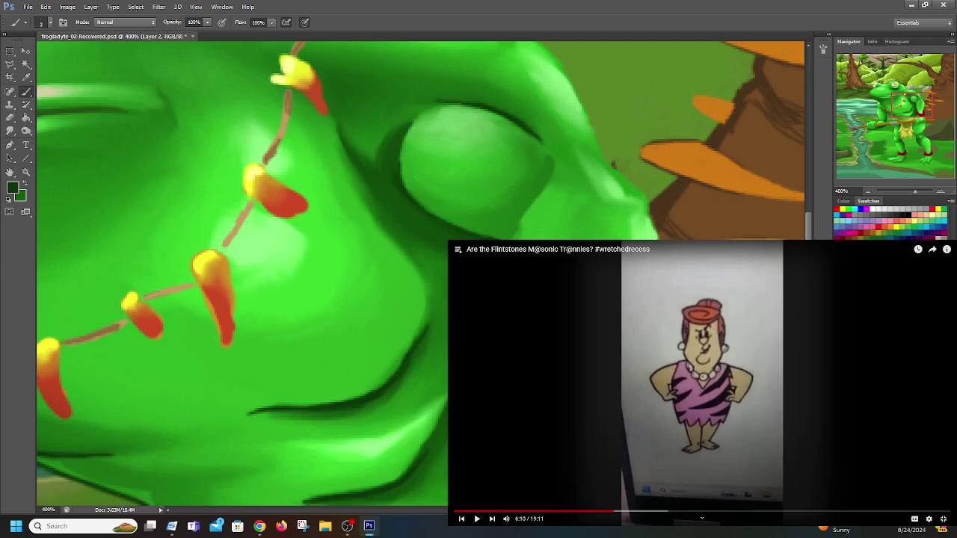
pyautogui.click(9, 130)
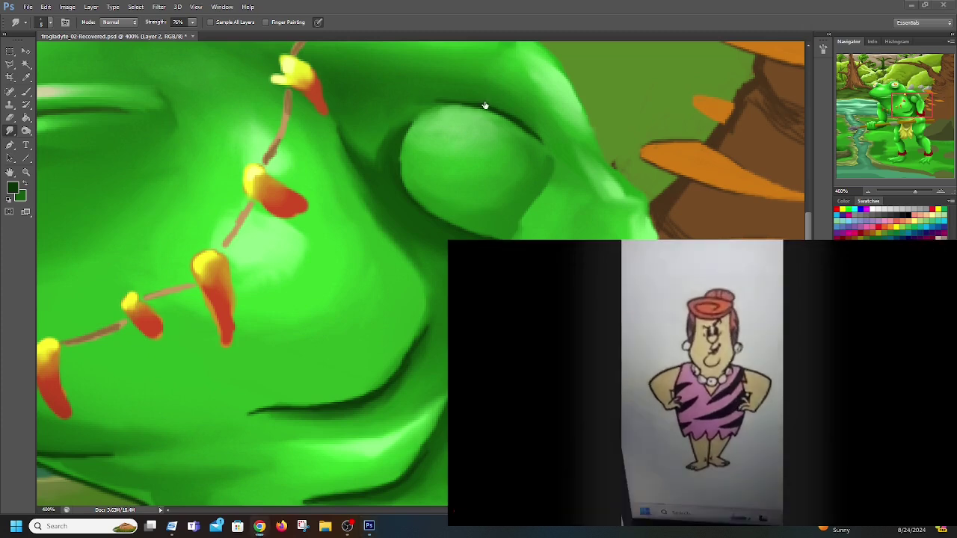
# Swap the colours, outline the upper edge of the shoulder beside the necklace with the Brush in mid-dark green, and pause the video
pyautogui.moveTo(904, 109); pyautogui.dragTo(909, 100)
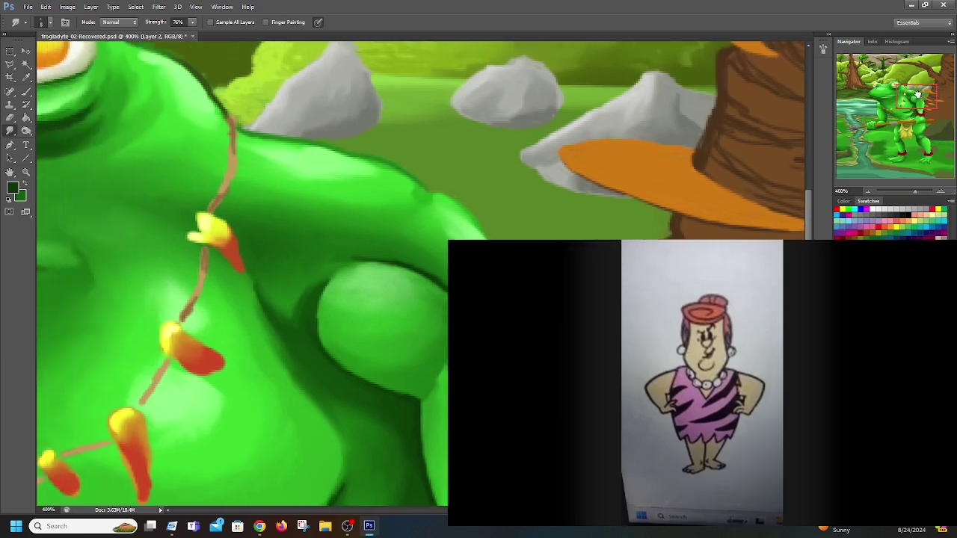
pyautogui.click(26, 185)
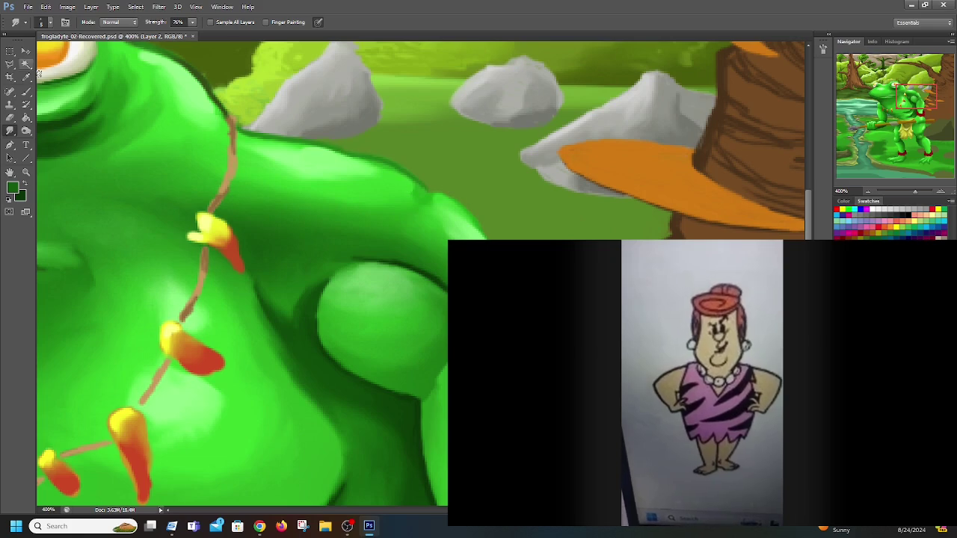
pyautogui.click(26, 91)
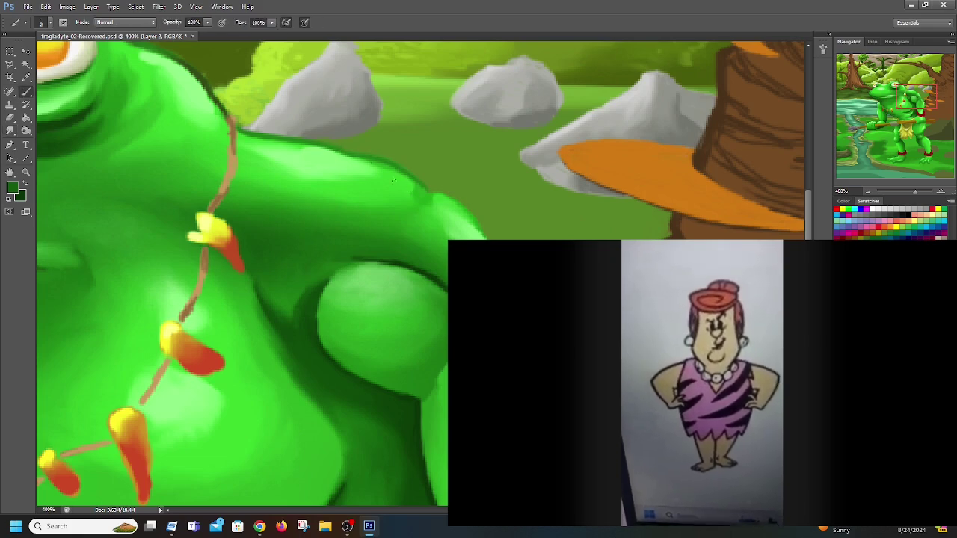
pyautogui.moveTo(423, 191)
pyautogui.mouseDown()
pyautogui.moveTo(457, 200)
pyautogui.moveTo(477, 228)
pyautogui.mouseUp()
pyautogui.moveTo(423, 191)
pyautogui.mouseDown()
pyautogui.moveTo(450, 201)
pyautogui.moveTo(484, 238)
pyautogui.mouseUp()
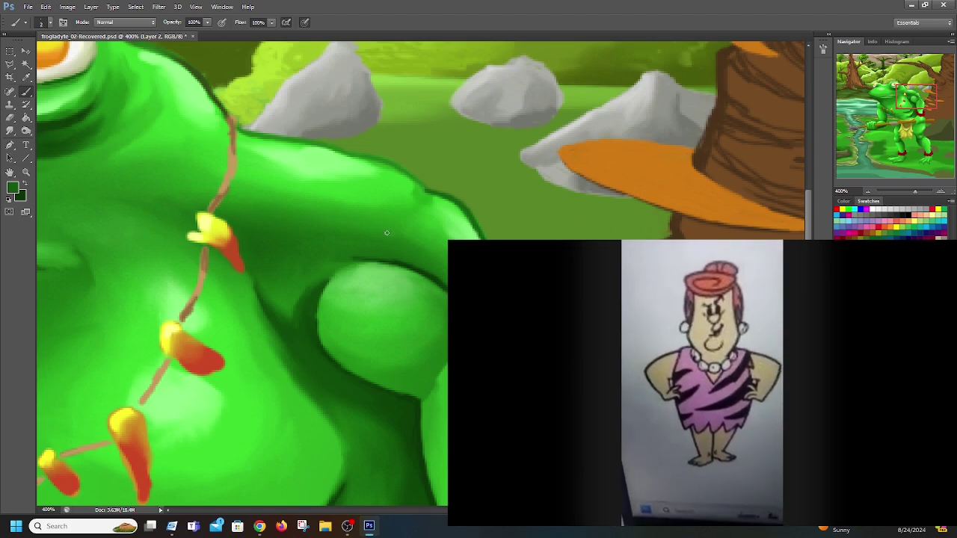
pyautogui.moveTo(675, 407)
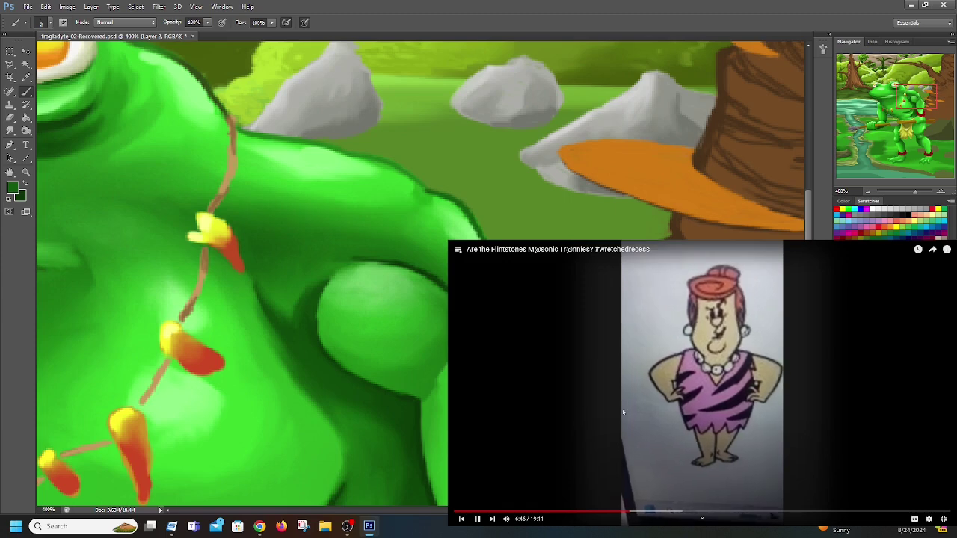
pyautogui.click(678, 408)
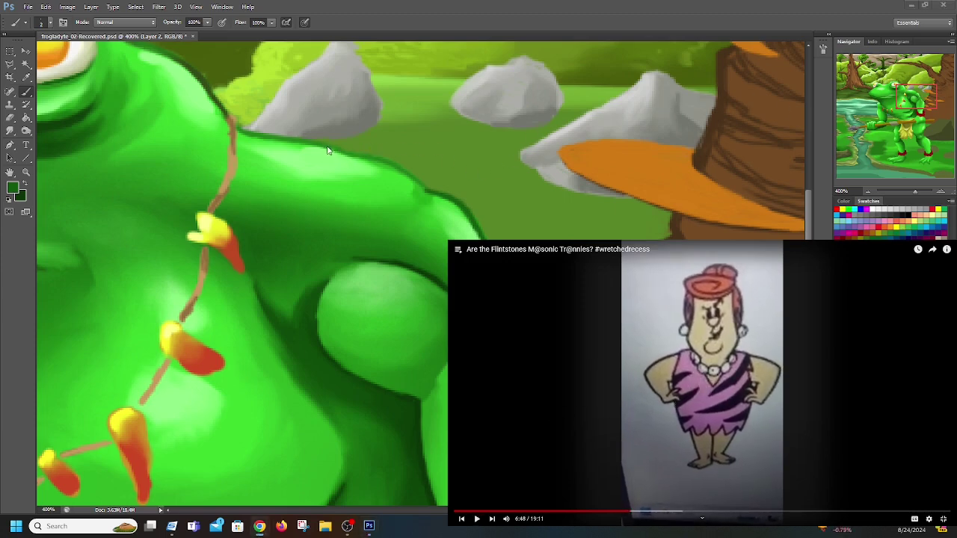
pyautogui.moveTo(315, 143); pyautogui.dragTo(423, 187)
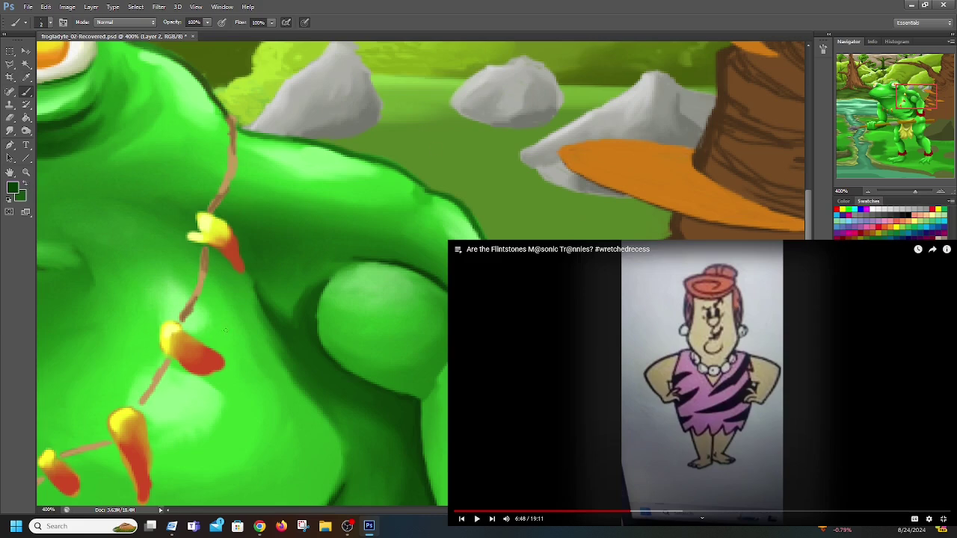
# Darken the crease between the chest and the rounded form with dark green, blend it with Smudge, and briefly play the video
pyautogui.moveTo(277, 317); pyautogui.dragTo(264, 297)
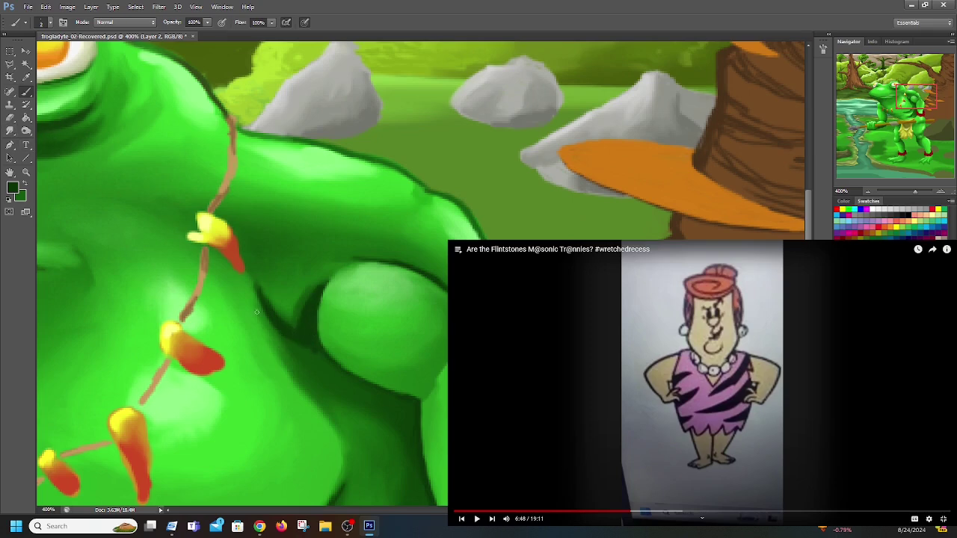
pyautogui.moveTo(302, 351); pyautogui.dragTo(330, 373)
pyautogui.moveTo(298, 342); pyautogui.dragTo(353, 384)
pyautogui.press('r')
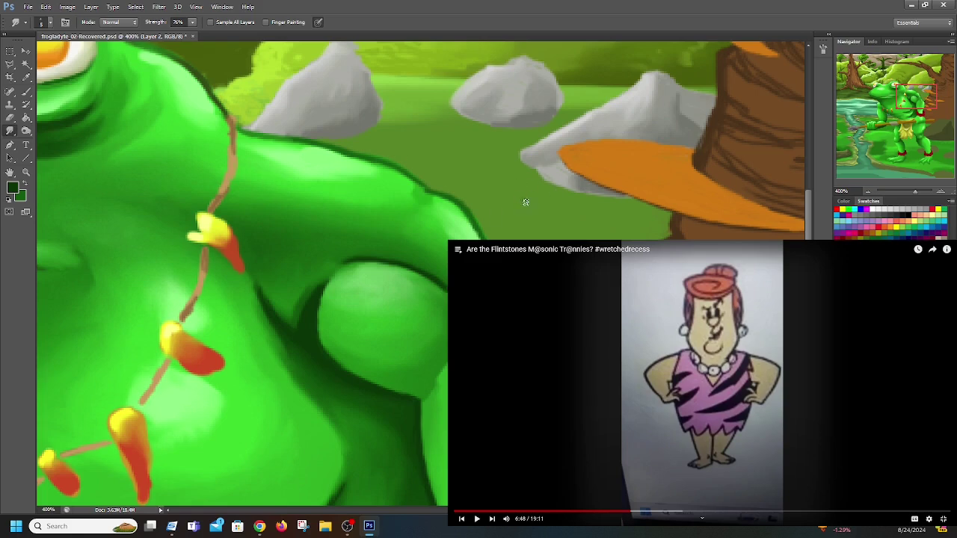
pyautogui.click(563, 416)
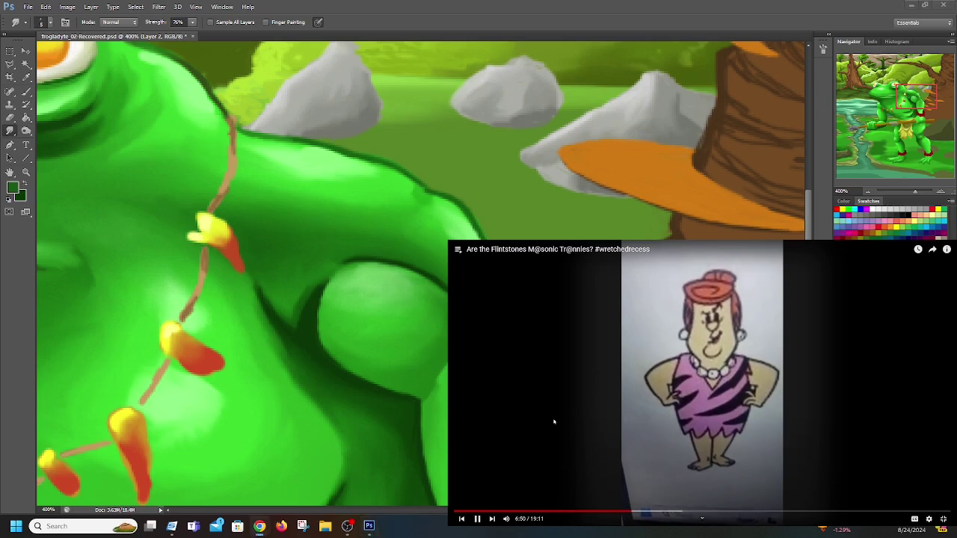
pyautogui.click(606, 414)
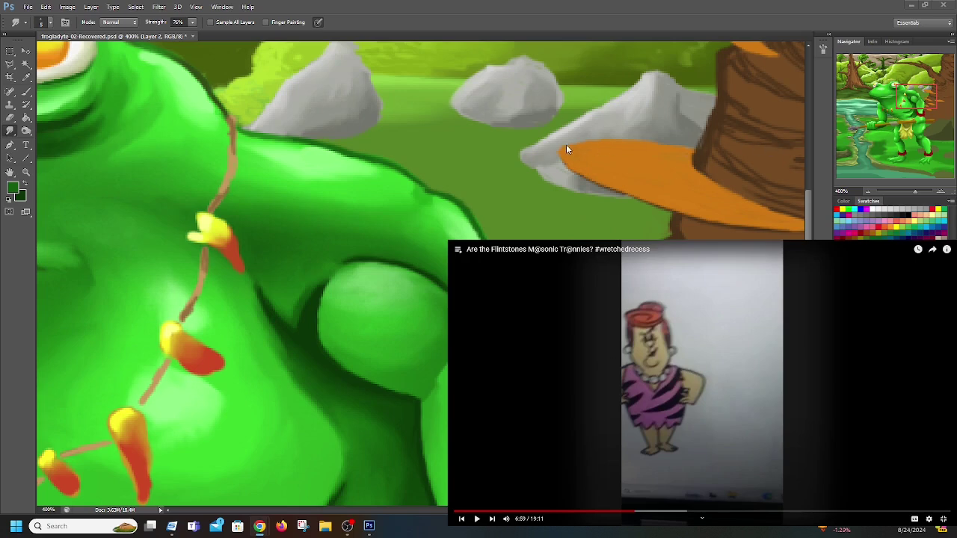
# Paint dark green shadows on the torso's side beside the red bracelet, blend them with Smudge, and resume the video
pyautogui.moveTo(917, 98); pyautogui.dragTo(925, 110)
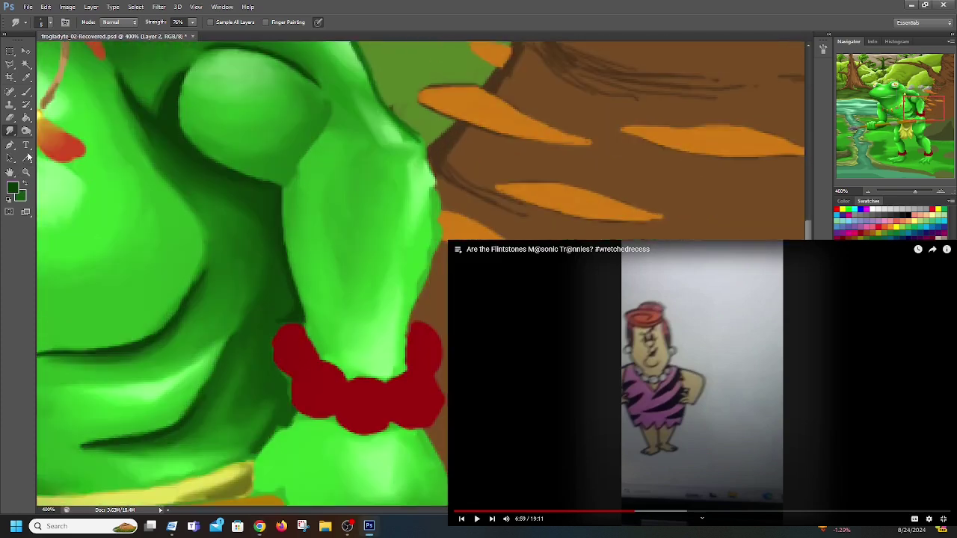
pyautogui.click(26, 93)
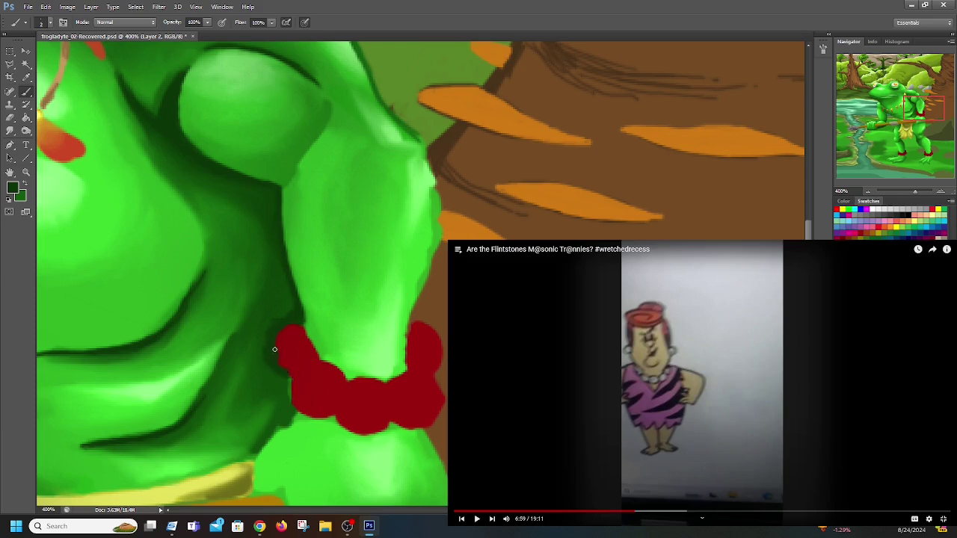
pyautogui.moveTo(288, 378); pyautogui.dragTo(289, 391)
pyautogui.moveTo(253, 456)
pyautogui.mouseDown()
pyautogui.moveTo(299, 415)
pyautogui.moveTo(253, 459)
pyautogui.moveTo(285, 426)
pyautogui.mouseUp()
pyautogui.moveTo(254, 376); pyautogui.dragTo(271, 371)
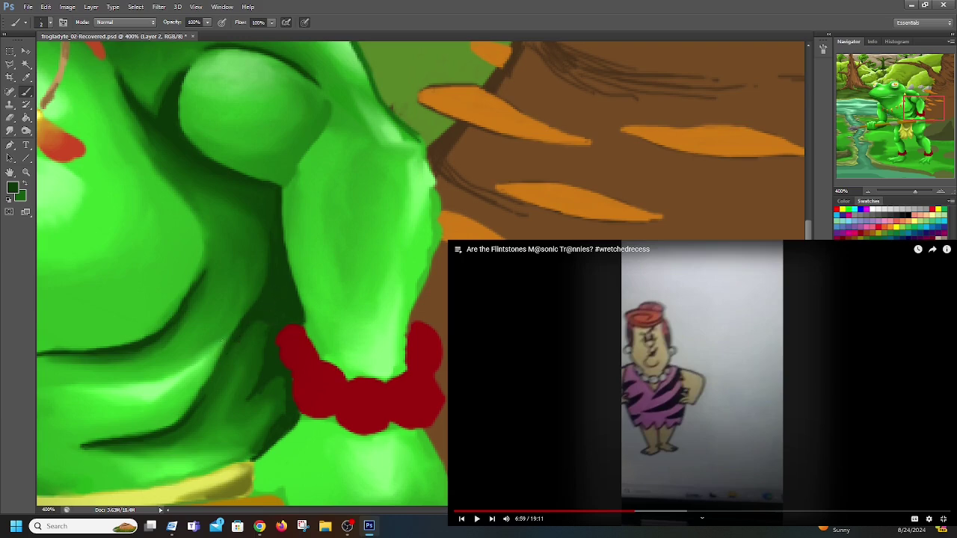
pyautogui.click(10, 130)
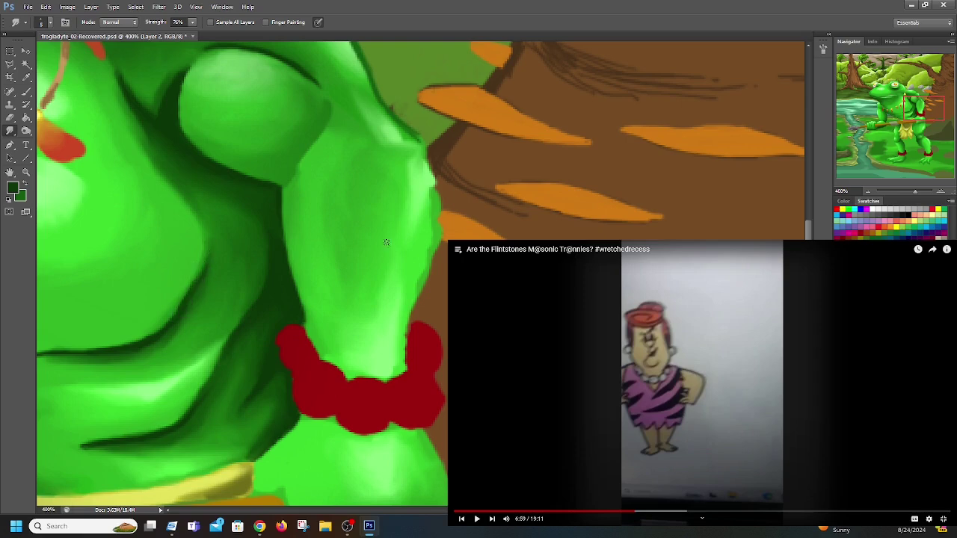
pyautogui.click(543, 436)
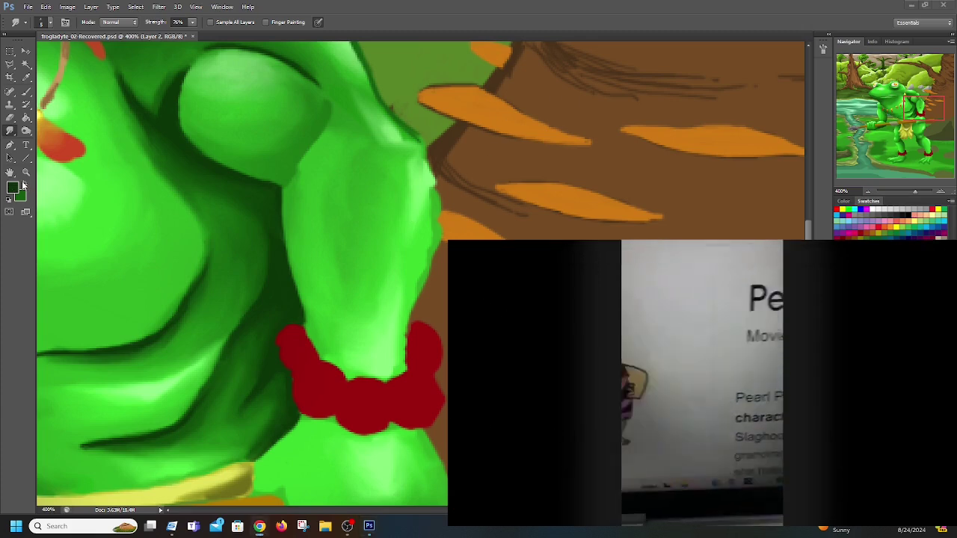
# Pause the video and outline the rounded form's lower edge where it meets the forearm with the Brush in mid-dark green
pyautogui.click(6, 92)
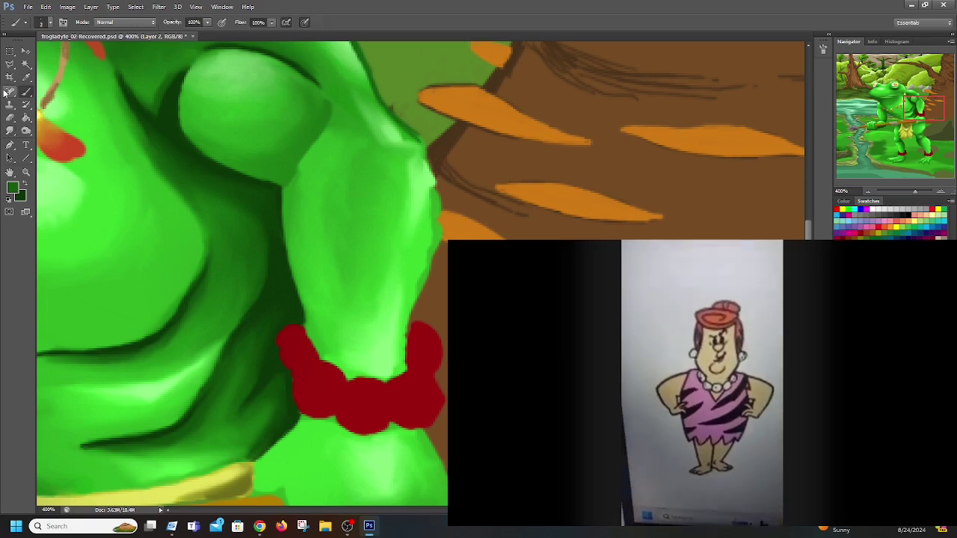
pyautogui.click(659, 400)
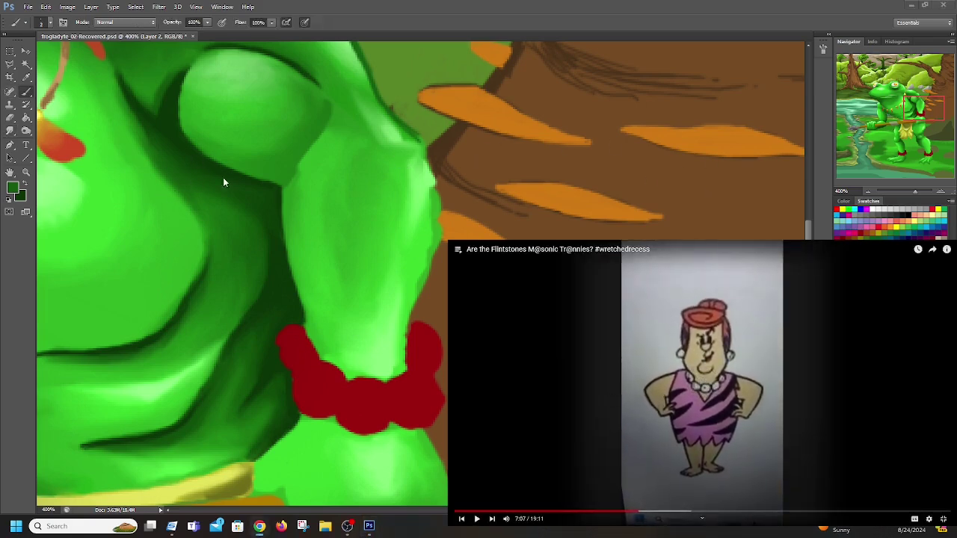
pyautogui.click(280, 188)
pyautogui.moveTo(290, 179); pyautogui.dragTo(282, 204)
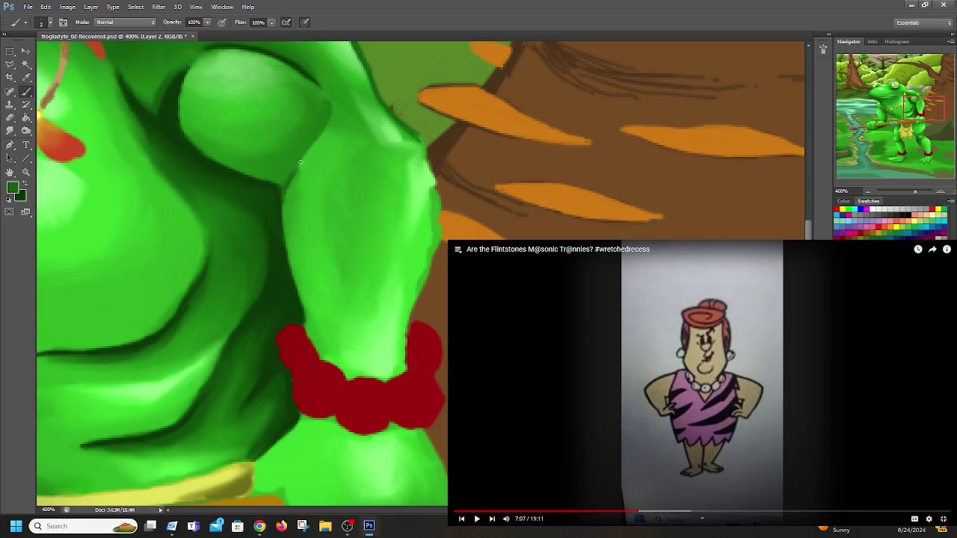
pyautogui.moveTo(317, 135)
pyautogui.mouseDown()
pyautogui.moveTo(272, 184)
pyautogui.moveTo(285, 183)
pyautogui.moveTo(227, 169)
pyautogui.moveTo(276, 184)
pyautogui.moveTo(227, 170)
pyautogui.mouseUp()
pyautogui.moveTo(288, 188); pyautogui.dragTo(281, 214)
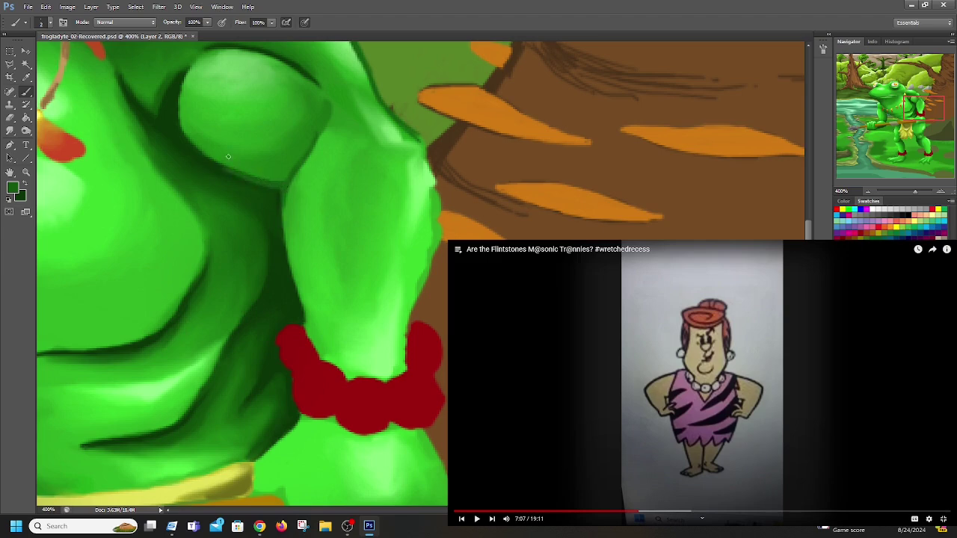
# Outline the forearm's outer edge from the red bracelet up to the elbow in mid-dark green
pyautogui.moveTo(910, 107); pyautogui.dragTo(913, 108)
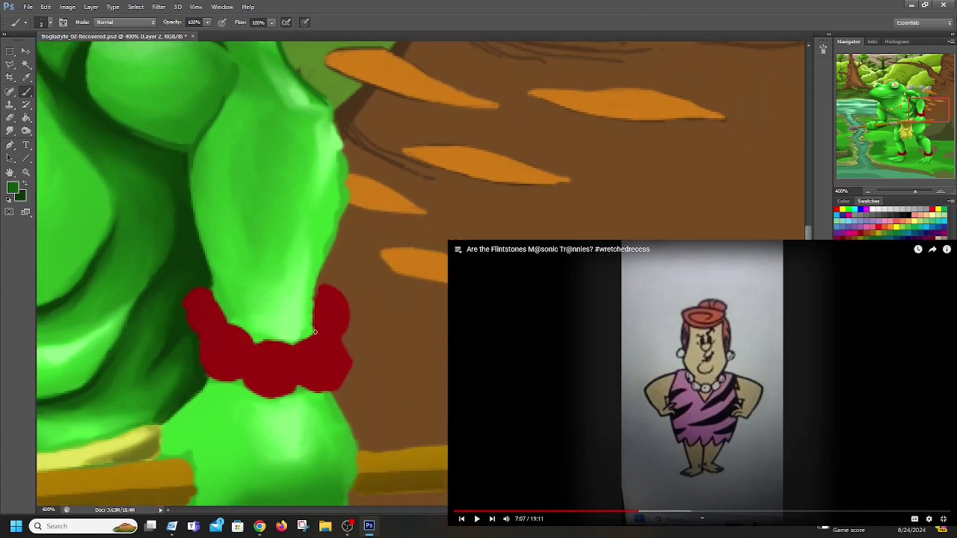
pyautogui.moveTo(314, 316); pyautogui.dragTo(347, 192)
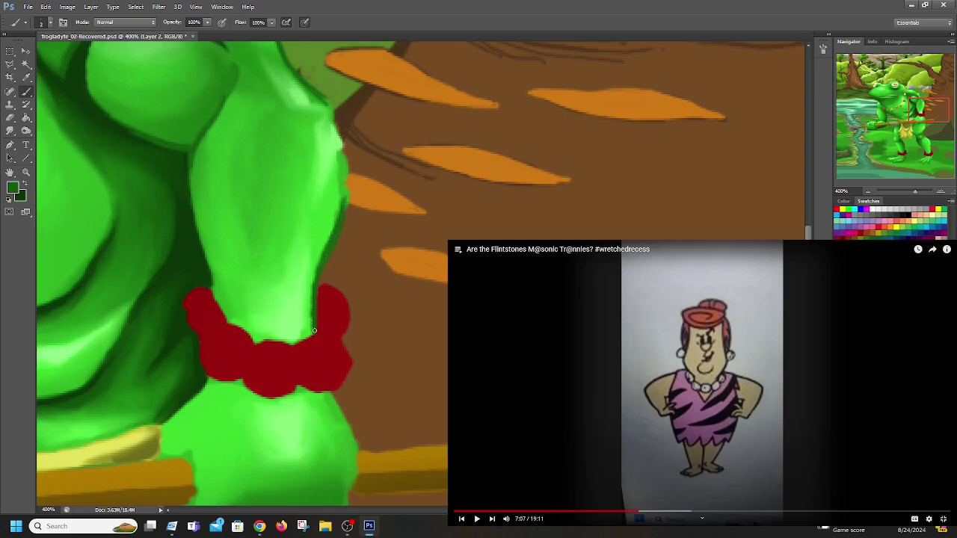
pyautogui.moveTo(312, 294); pyautogui.dragTo(312, 327)
pyautogui.moveTo(932, 114); pyautogui.dragTo(930, 108)
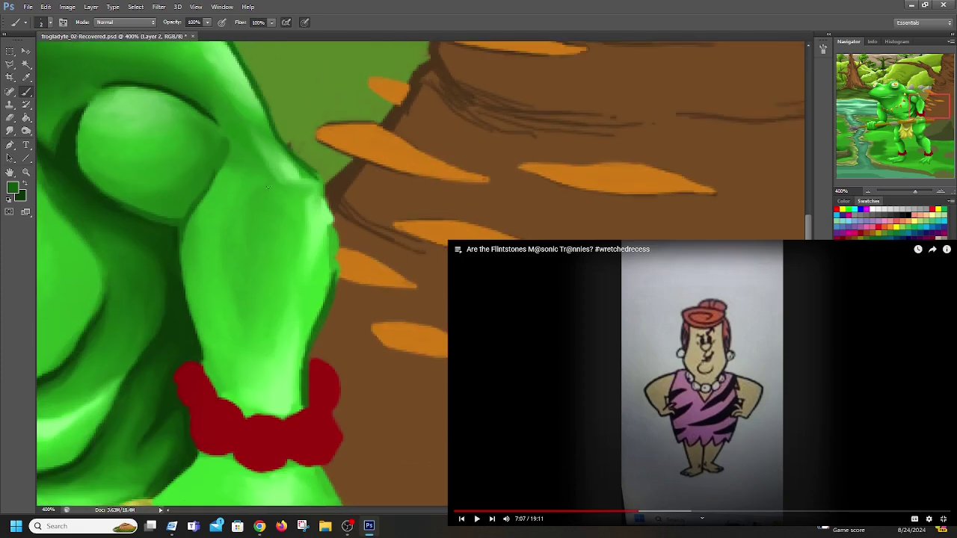
pyautogui.moveTo(310, 169)
pyautogui.mouseDown()
pyautogui.moveTo(330, 218)
pyautogui.moveTo(287, 251)
pyautogui.moveTo(329, 203)
pyautogui.moveTo(330, 220)
pyautogui.moveTo(325, 201)
pyautogui.moveTo(335, 260)
pyautogui.moveTo(328, 212)
pyautogui.moveTo(337, 268)
pyautogui.mouseUp()
pyautogui.moveTo(331, 228); pyautogui.dragTo(338, 281)
pyautogui.moveTo(337, 249); pyautogui.dragTo(332, 278)
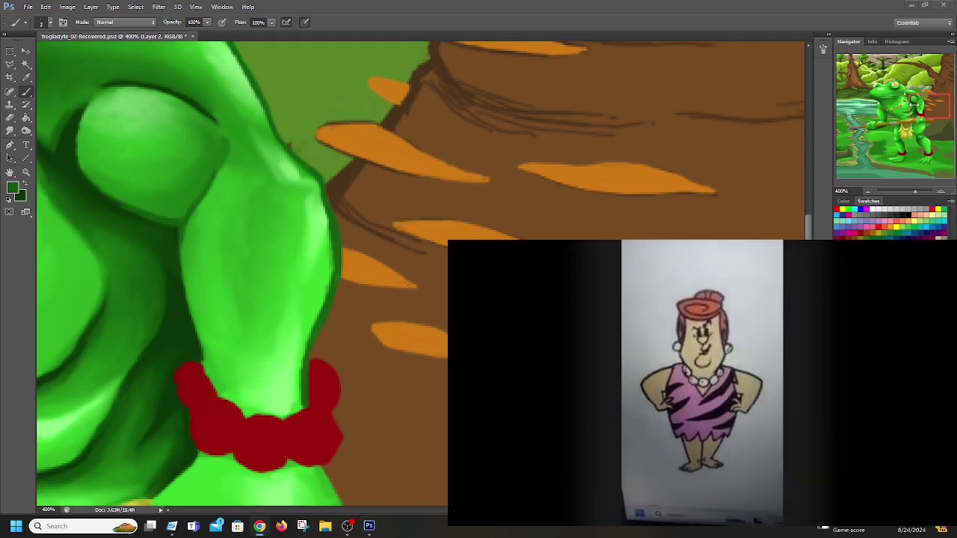
# Pause the video and paint mid green #187c13 shadows on the upper arm below the shoulder highlight
pyautogui.moveTo(913, 116); pyautogui.dragTo(907, 92)
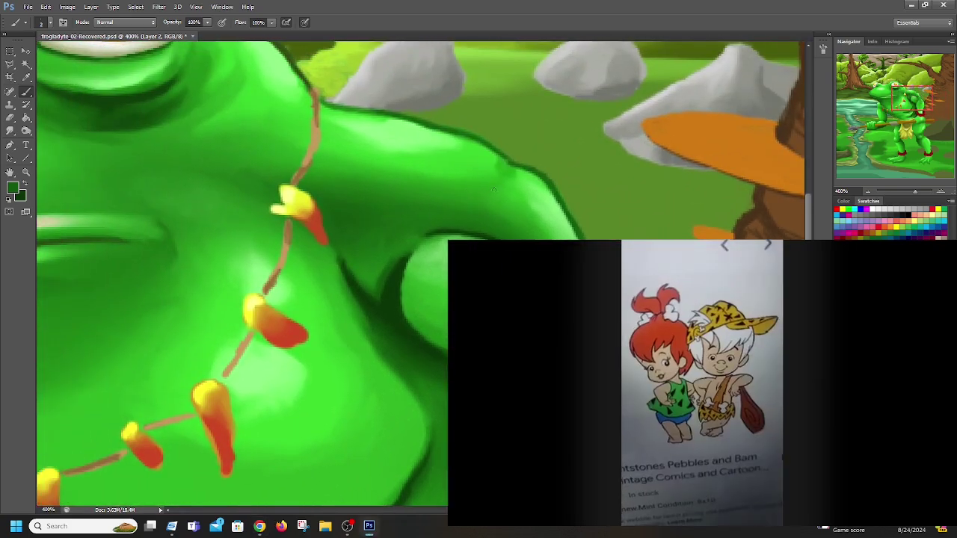
pyautogui.click(476, 518)
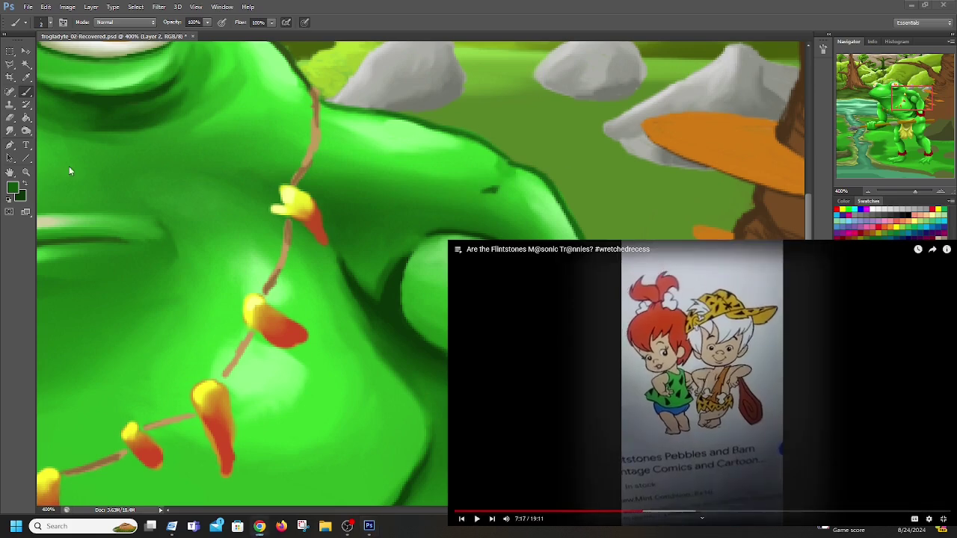
pyautogui.click(13, 189)
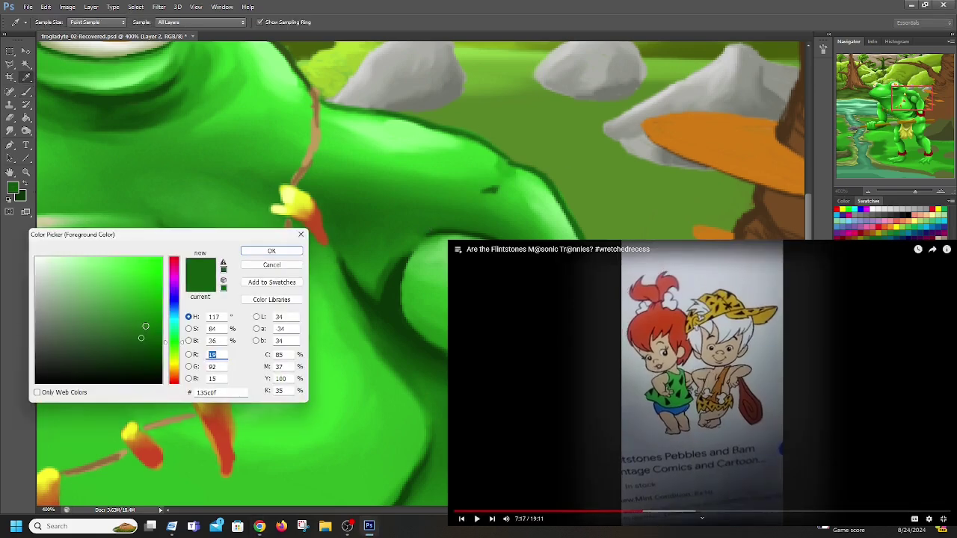
pyautogui.click(271, 250)
pyautogui.press('b')
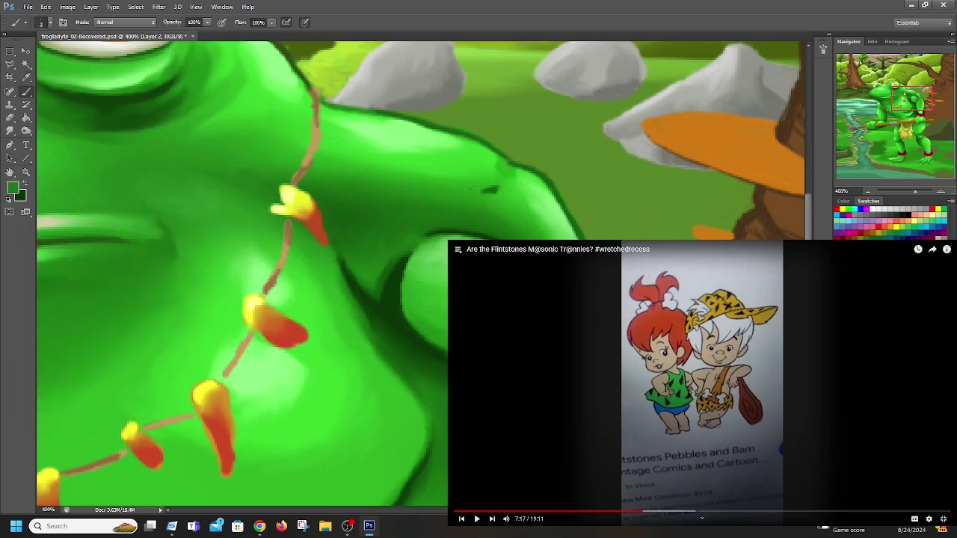
pyautogui.moveTo(469, 193)
pyautogui.mouseDown()
pyautogui.moveTo(493, 198)
pyautogui.moveTo(470, 205)
pyautogui.mouseUp()
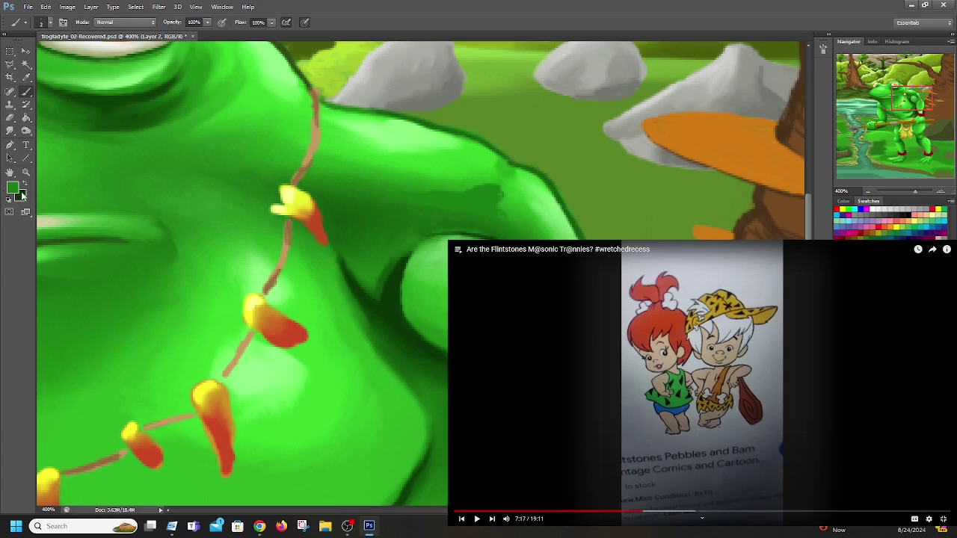
# Add darker green to the upper arm's shadow above the rounded form and blend it with Smudge
pyautogui.click(13, 189)
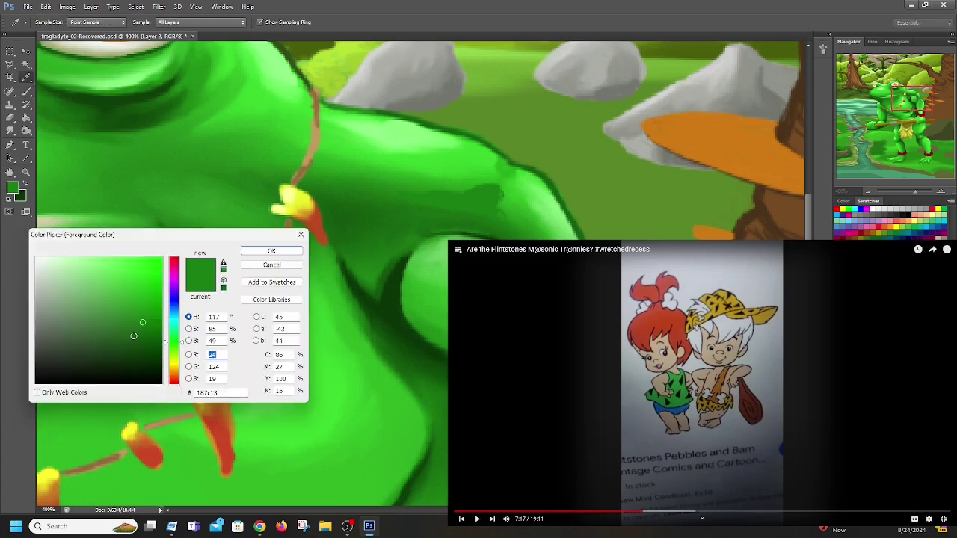
pyautogui.click(272, 251)
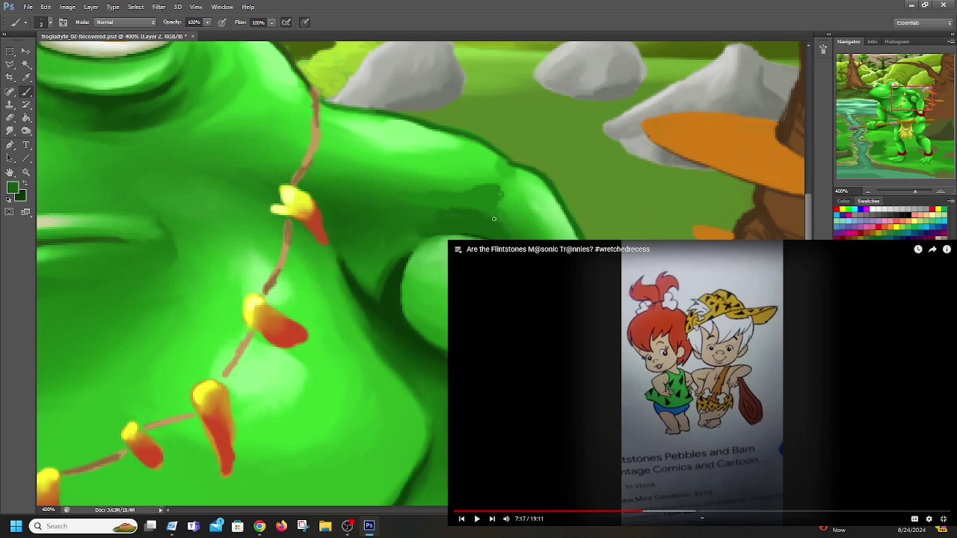
pyautogui.click(10, 130)
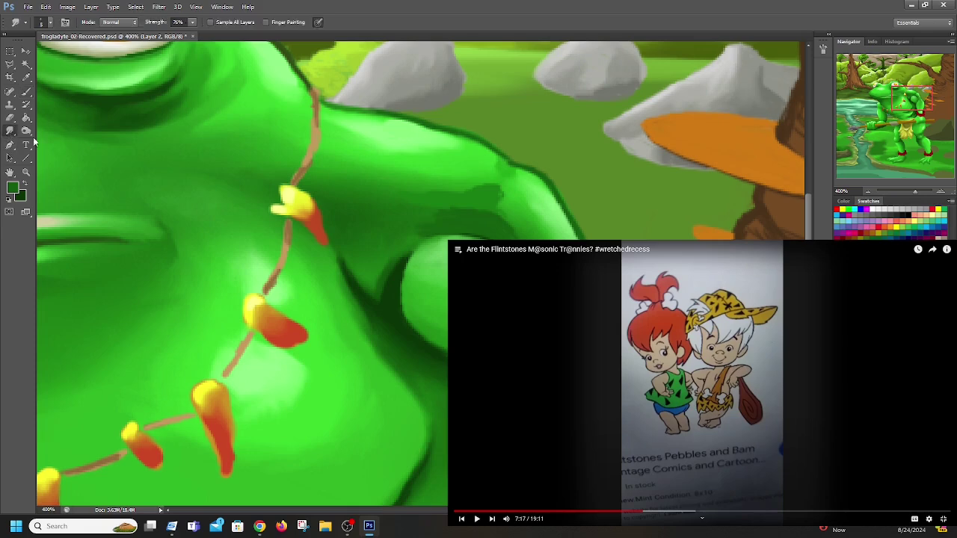
pyautogui.moveTo(444, 219)
pyautogui.mouseDown()
pyautogui.moveTo(430, 223)
pyautogui.moveTo(498, 218)
pyautogui.moveTo(502, 190)
pyautogui.mouseUp()
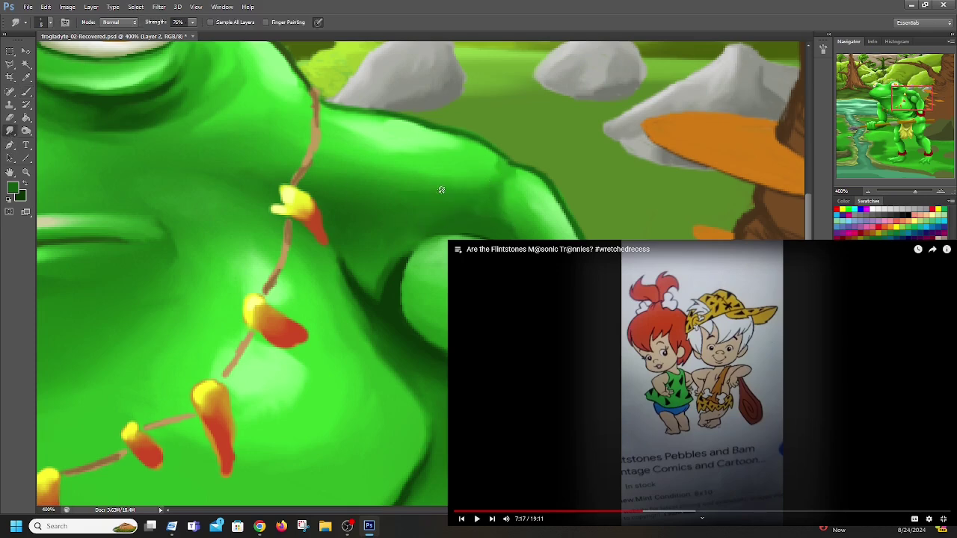
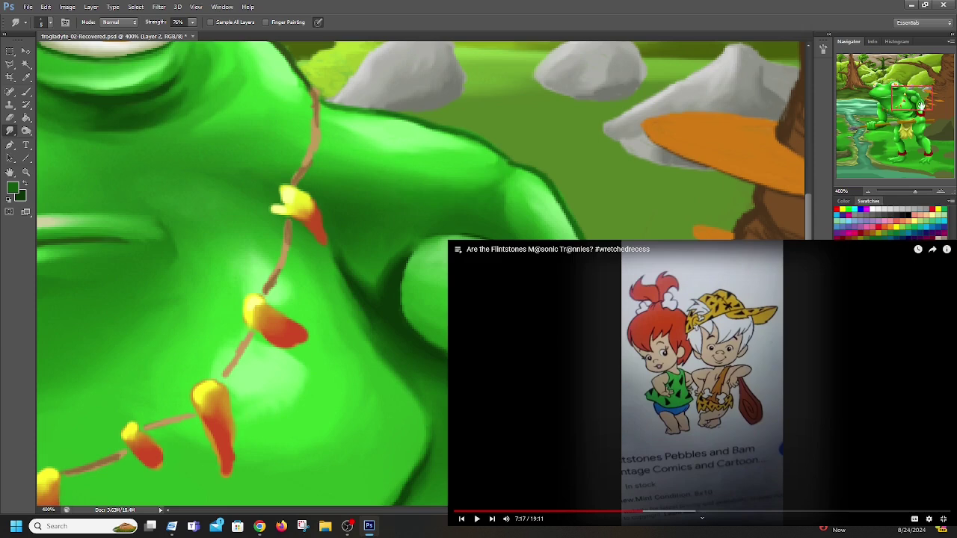
# Outline the near eye's lower edge and inner corner in dark green with the Brush
pyautogui.moveTo(919, 96); pyautogui.dragTo(900, 85)
pyautogui.moveTo(454, 205); pyautogui.dragTo(496, 190)
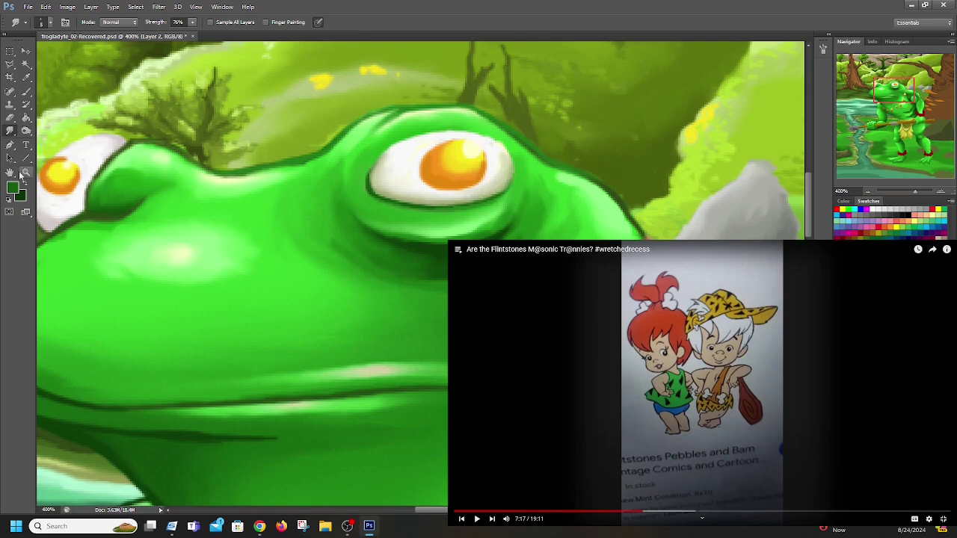
pyautogui.click(26, 91)
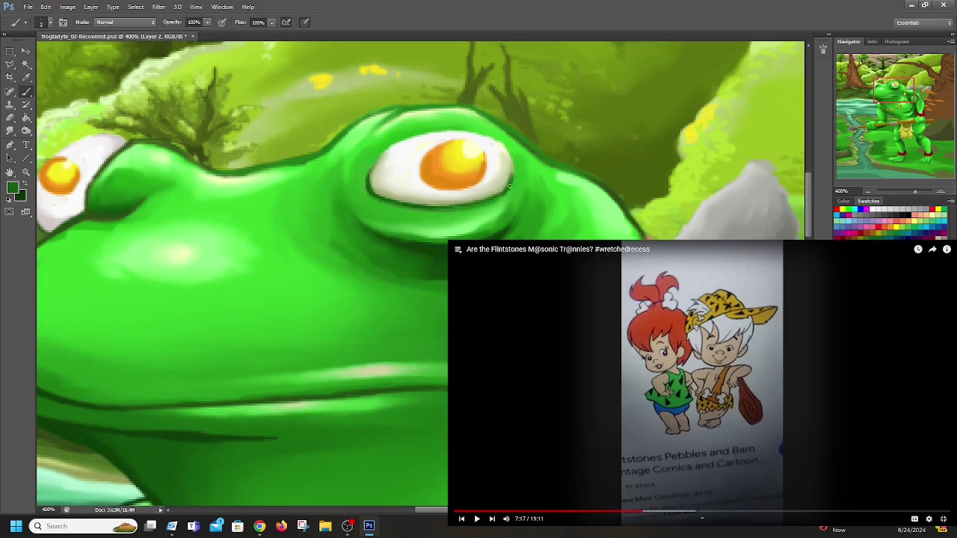
pyautogui.moveTo(397, 202)
pyautogui.mouseDown()
pyautogui.moveTo(480, 204)
pyautogui.moveTo(447, 207)
pyautogui.mouseUp()
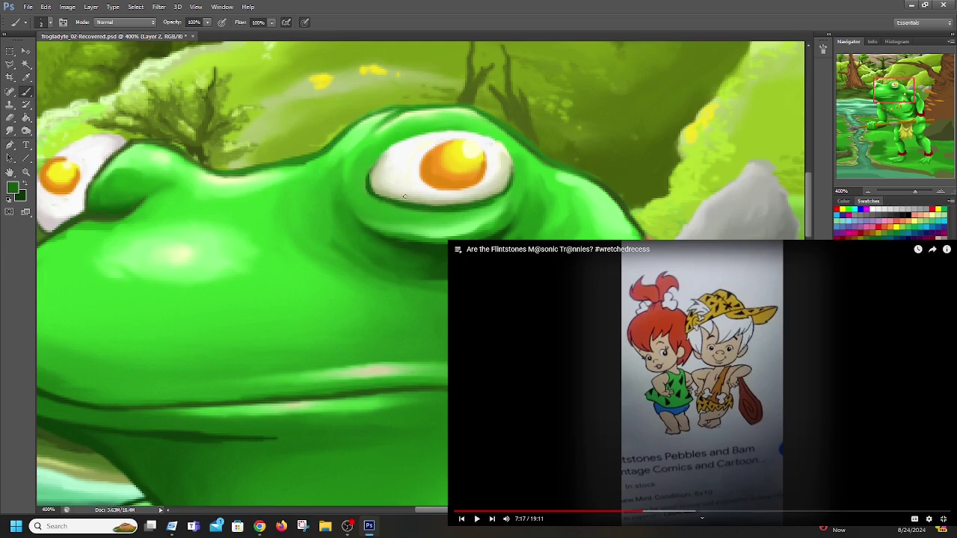
pyautogui.hotkey('alt', 'Tab')
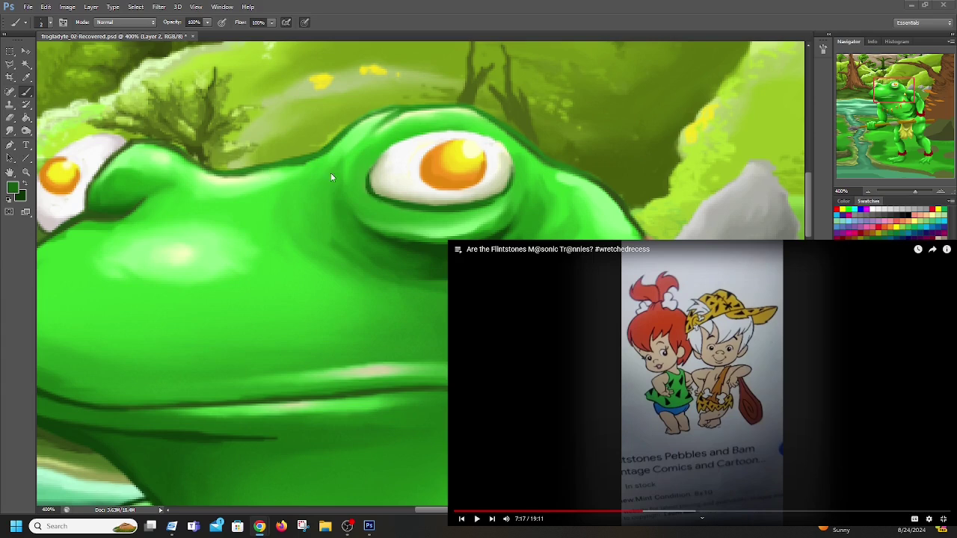
pyautogui.click(366, 190)
pyautogui.moveTo(365, 189); pyautogui.dragTo(418, 206)
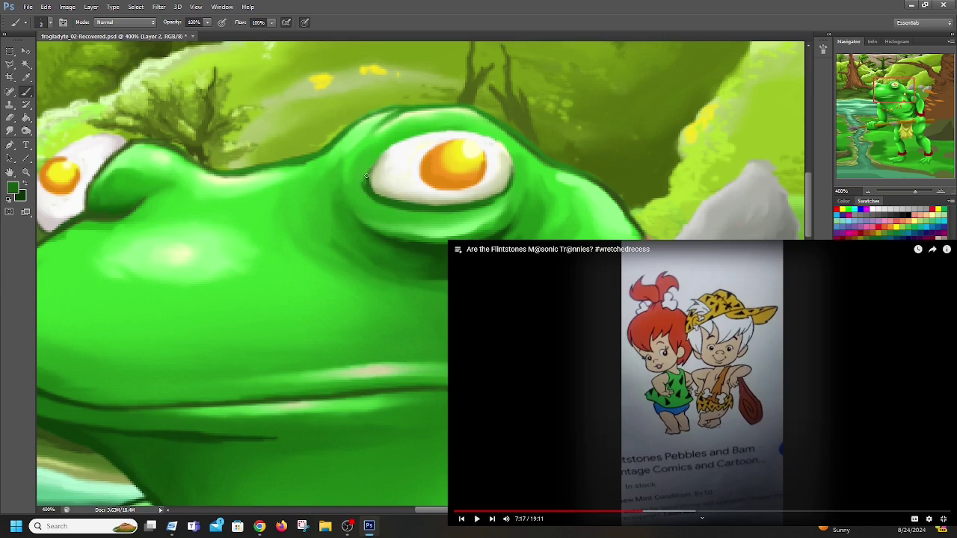
# Soften the near eye's outline by painting its lower rim and corner in lighter greens #1a6e15 and #1c8816
pyautogui.click(12, 187)
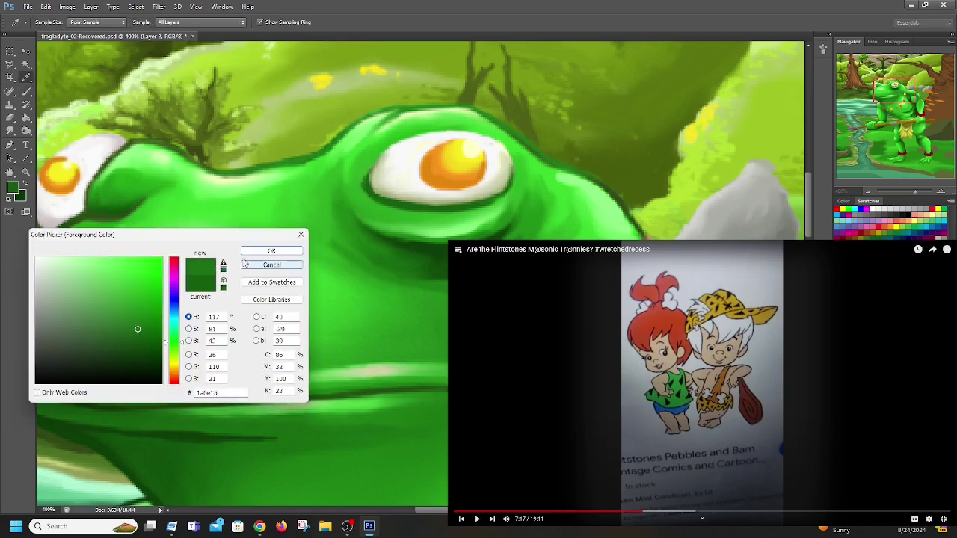
pyautogui.click(249, 253)
pyautogui.moveTo(379, 205)
pyautogui.mouseDown()
pyautogui.moveTo(459, 214)
pyautogui.moveTo(393, 211)
pyautogui.moveTo(476, 205)
pyautogui.moveTo(433, 216)
pyautogui.moveTo(478, 210)
pyautogui.mouseUp()
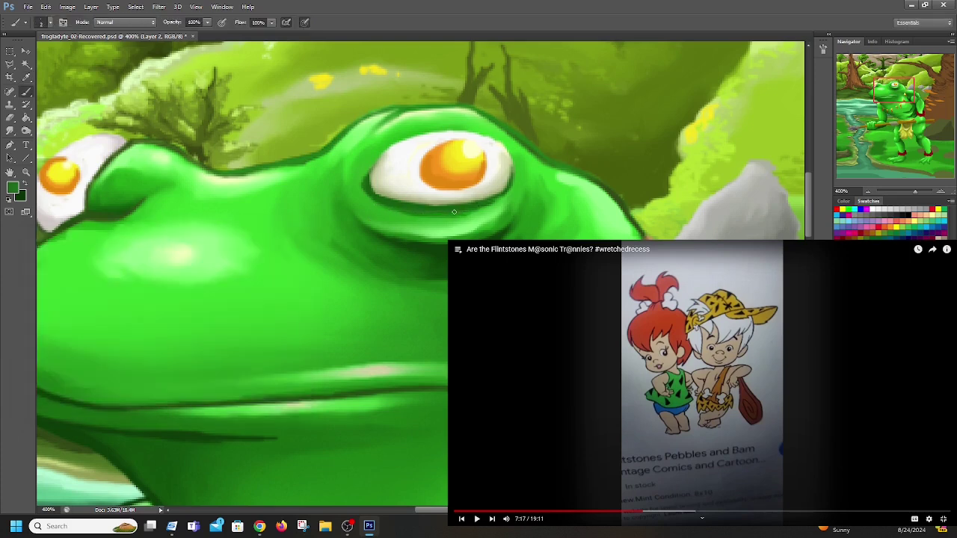
pyautogui.click(12, 187)
pyautogui.click(142, 316)
pyautogui.moveTo(438, 219); pyautogui.dragTo(440, 218)
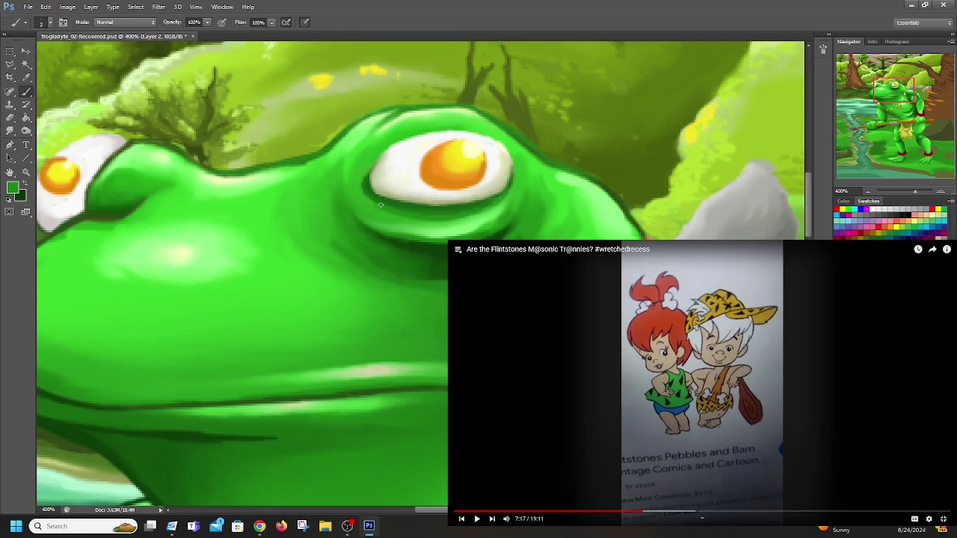
pyautogui.moveTo(377, 202); pyautogui.dragTo(367, 195)
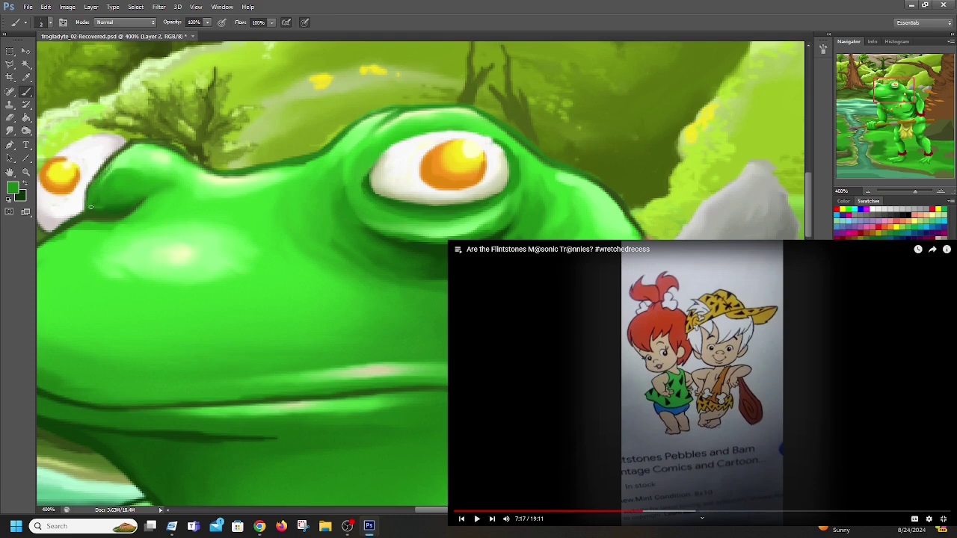
# Choose a brighter green for the far eye's lid, blend the lid's shading with Smudge, and resume the video
pyautogui.moveTo(875, 101); pyautogui.dragTo(868, 103)
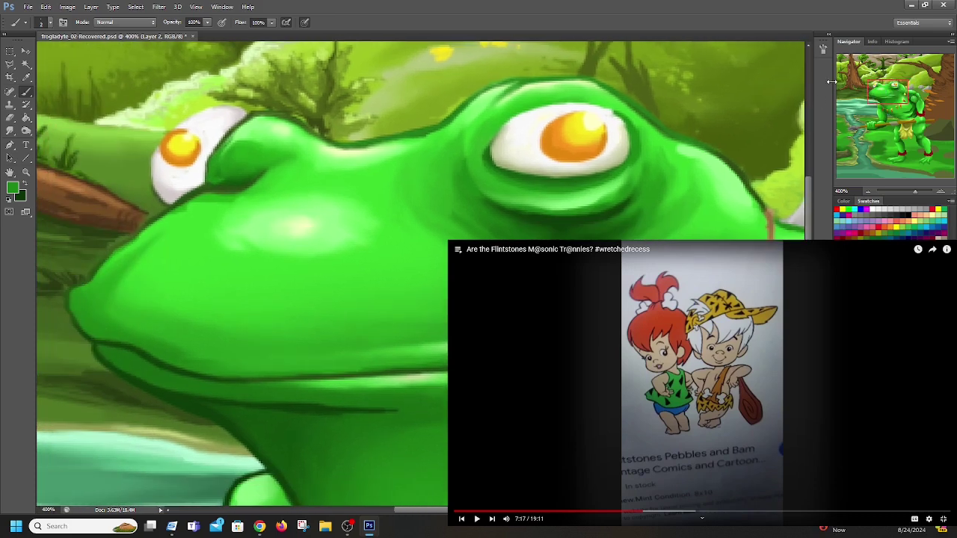
pyautogui.click(13, 188)
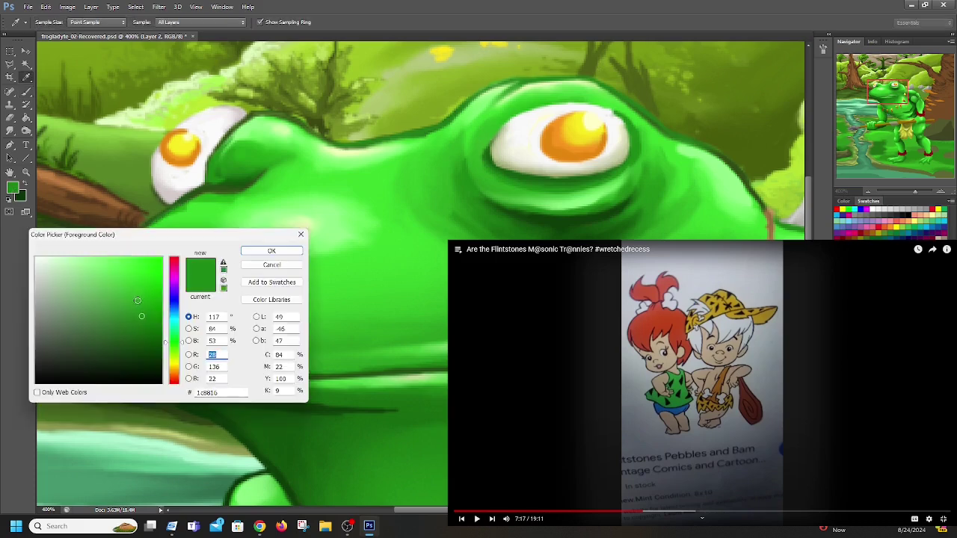
pyautogui.click(257, 251)
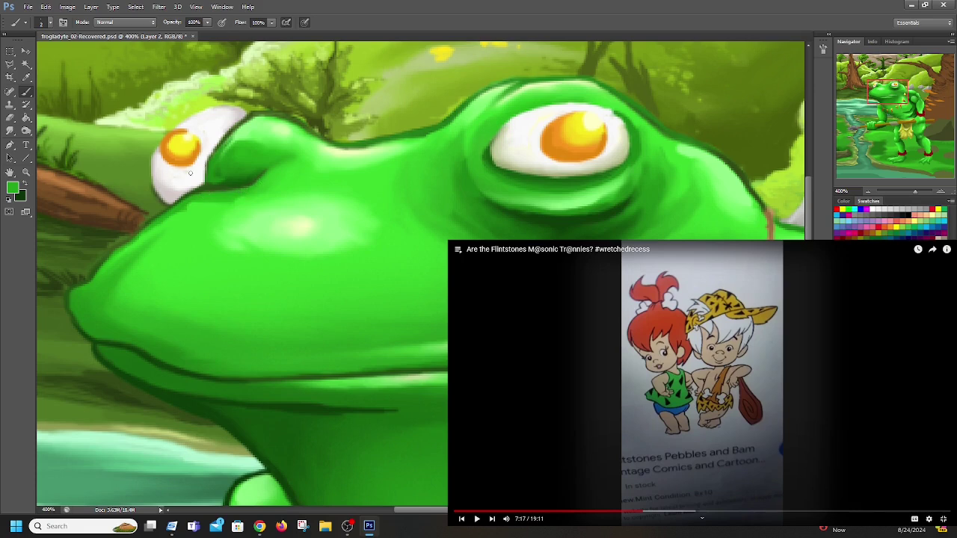
pyautogui.click(9, 131)
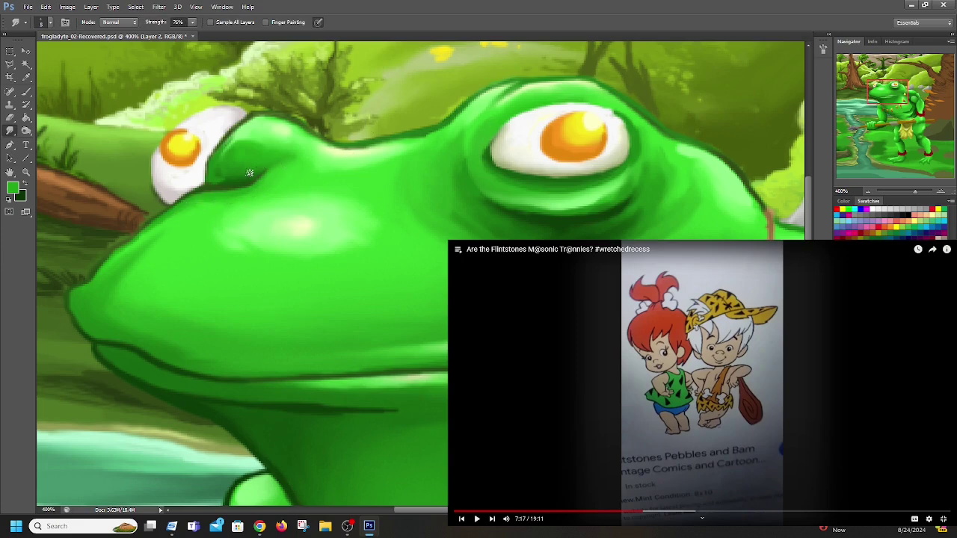
pyautogui.moveTo(216, 181); pyautogui.dragTo(228, 184)
pyautogui.click(712, 477)
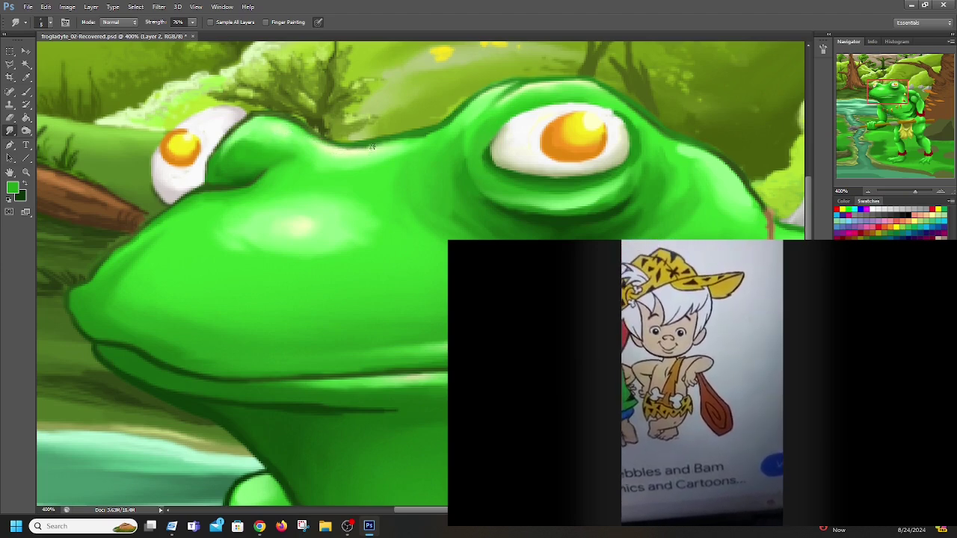
# Paint white highlights with the Brush along the far eyelid's top and the brow ridge between the eyes
pyautogui.click(24, 184)
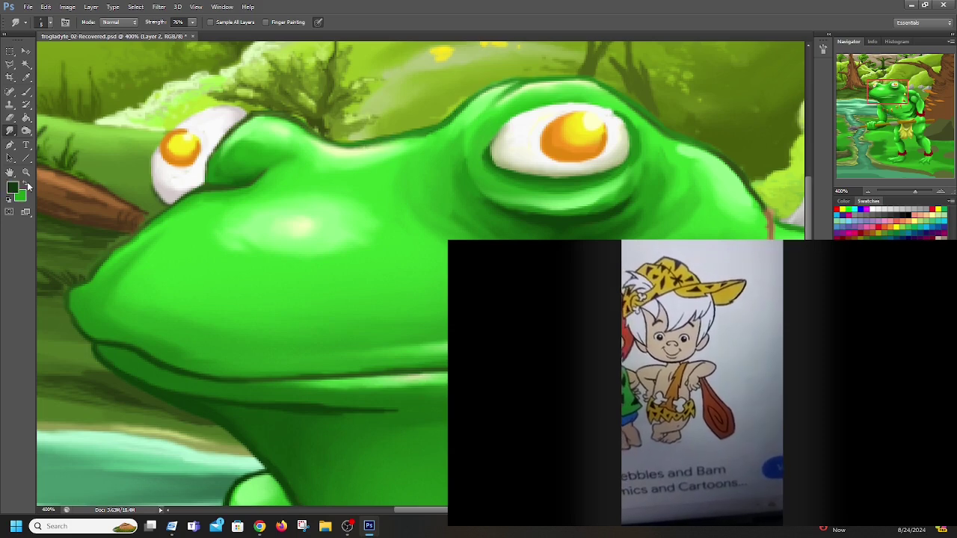
pyautogui.click(12, 188)
pyautogui.click(36, 258)
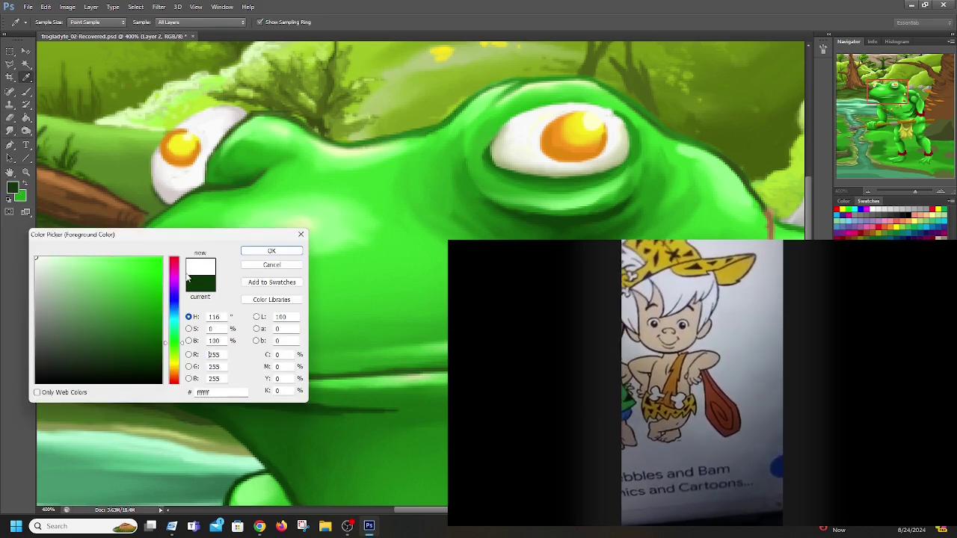
pyautogui.click(253, 253)
pyautogui.click(26, 91)
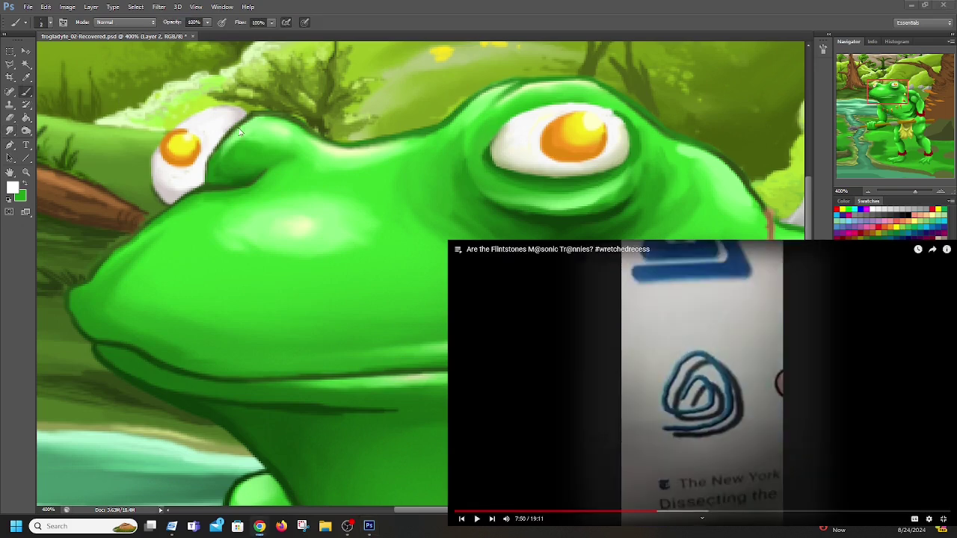
pyautogui.moveTo(257, 116)
pyautogui.mouseDown()
pyautogui.moveTo(323, 139)
pyautogui.moveTo(438, 132)
pyautogui.mouseUp()
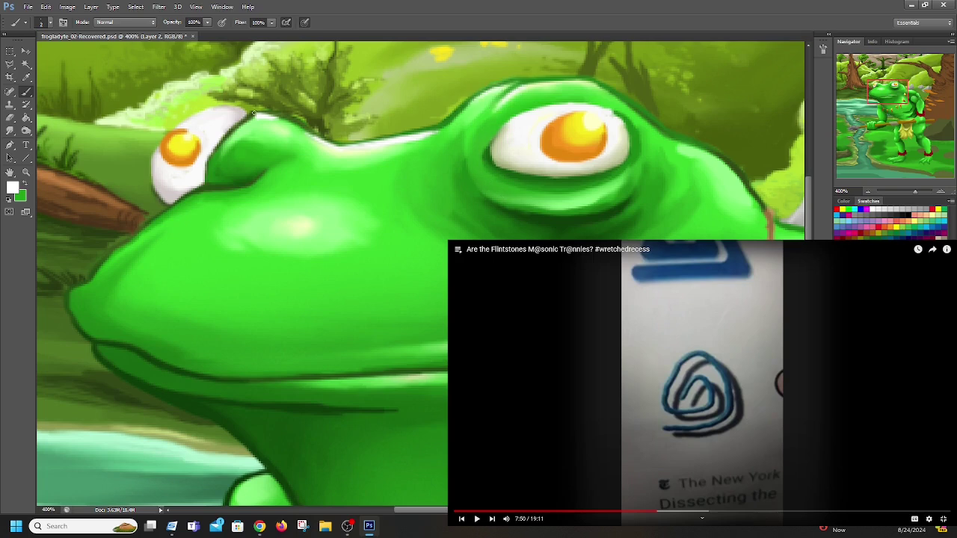
# Line the near eye's upper edge in dark green #2e5e1a and soften it with Smudge
pyautogui.click(25, 184)
pyautogui.click(13, 188)
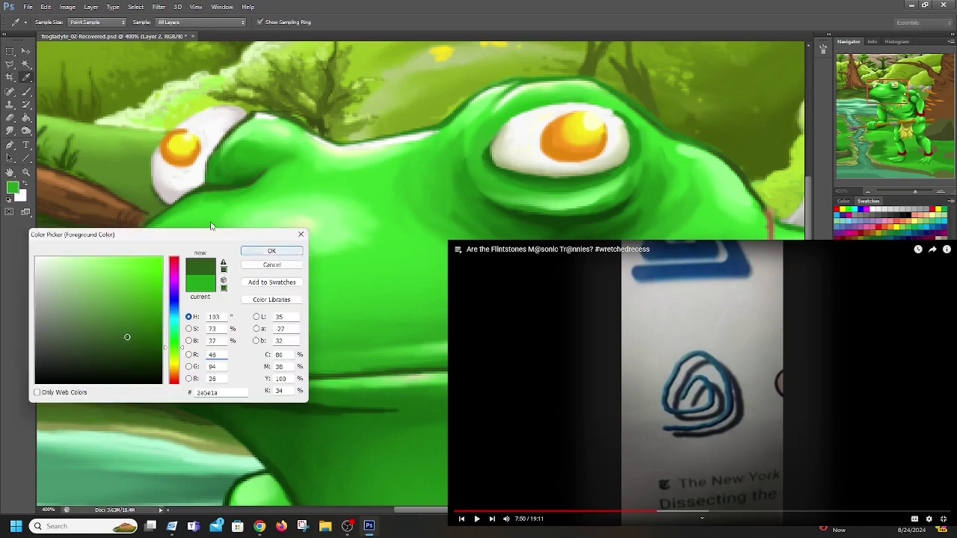
pyautogui.click(271, 252)
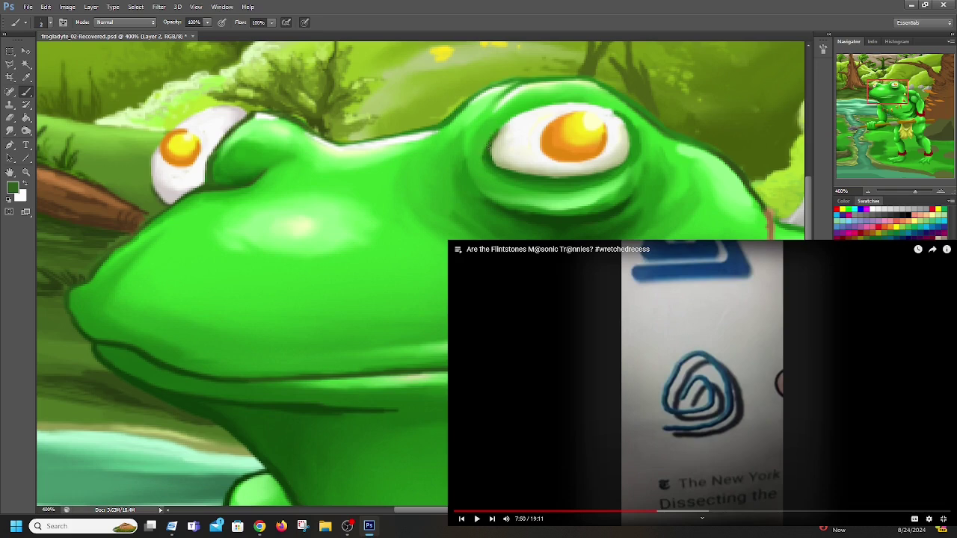
pyautogui.click(11, 131)
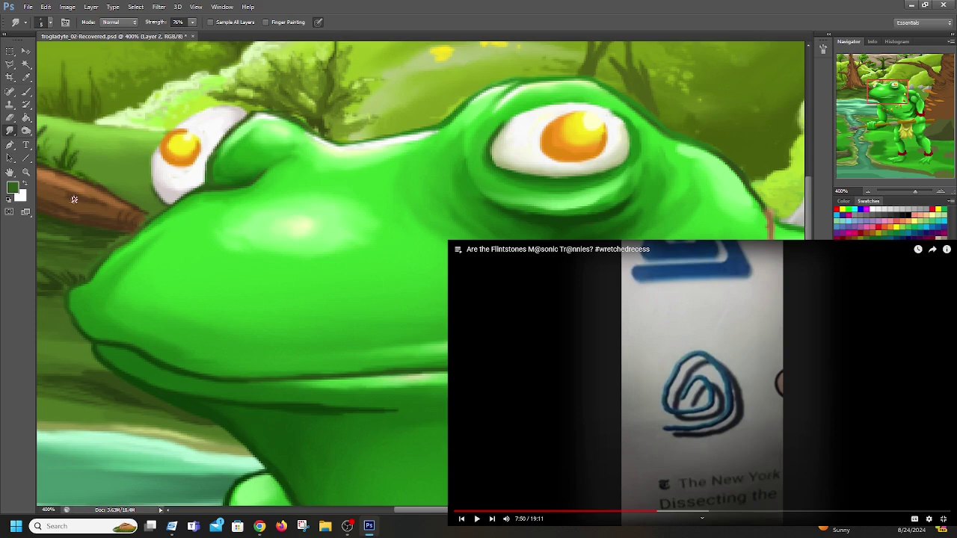
# Paint the lower lip's edge near the front corner of the mouth in mid green #1c8614 with the Brush
pyautogui.click(14, 187)
pyautogui.moveTo(149, 240); pyautogui.dragTo(331, 158)
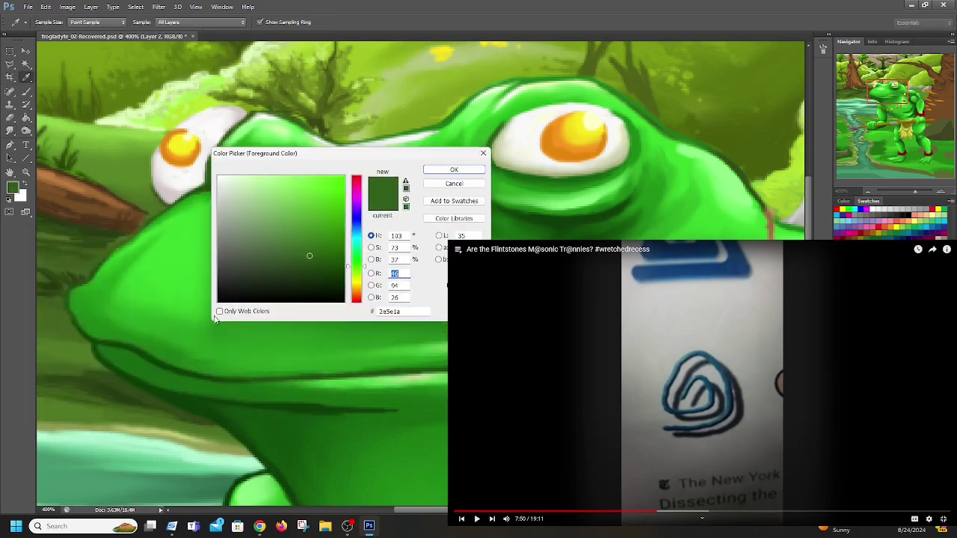
pyautogui.click(150, 361)
pyautogui.click(325, 236)
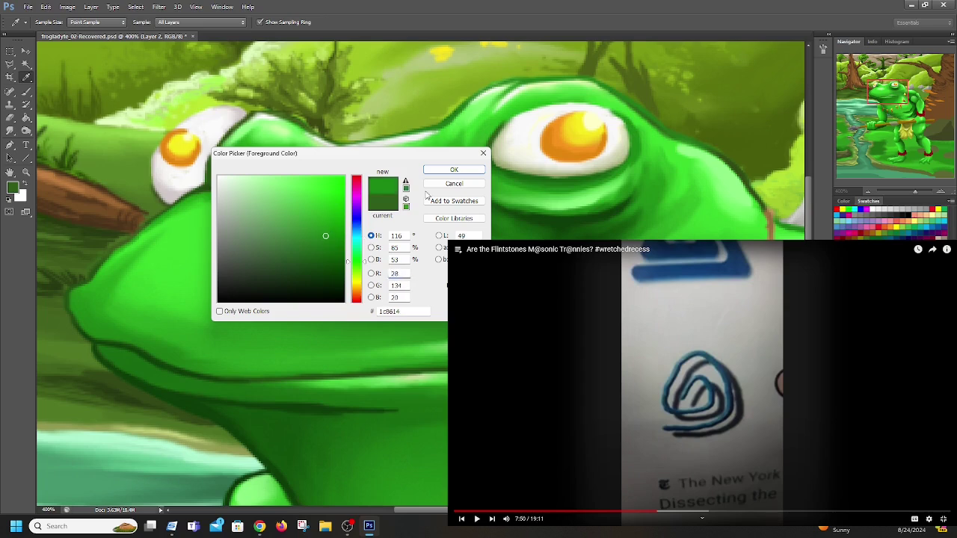
pyautogui.click(450, 169)
pyautogui.press('b')
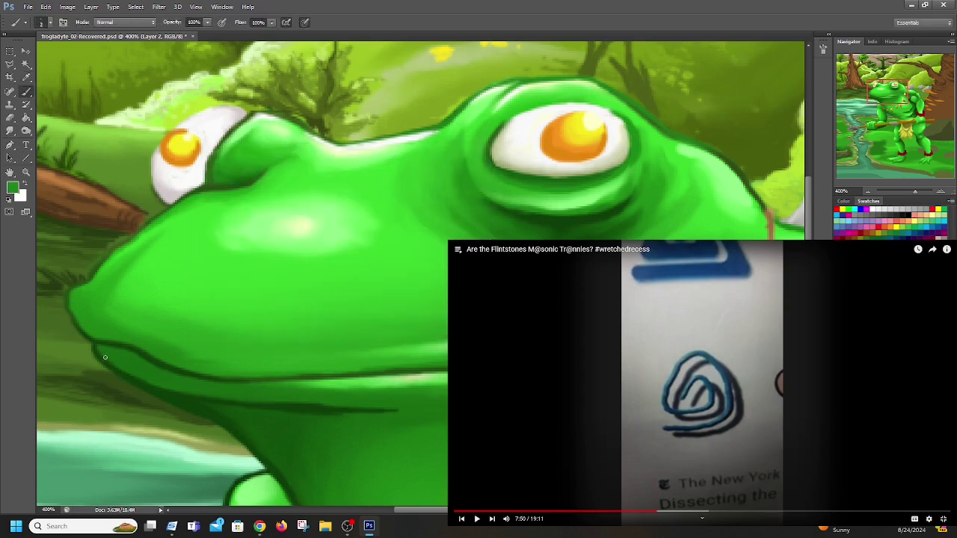
pyautogui.moveTo(104, 354); pyautogui.dragTo(147, 380)
pyautogui.scroll(-3, 220, 303)
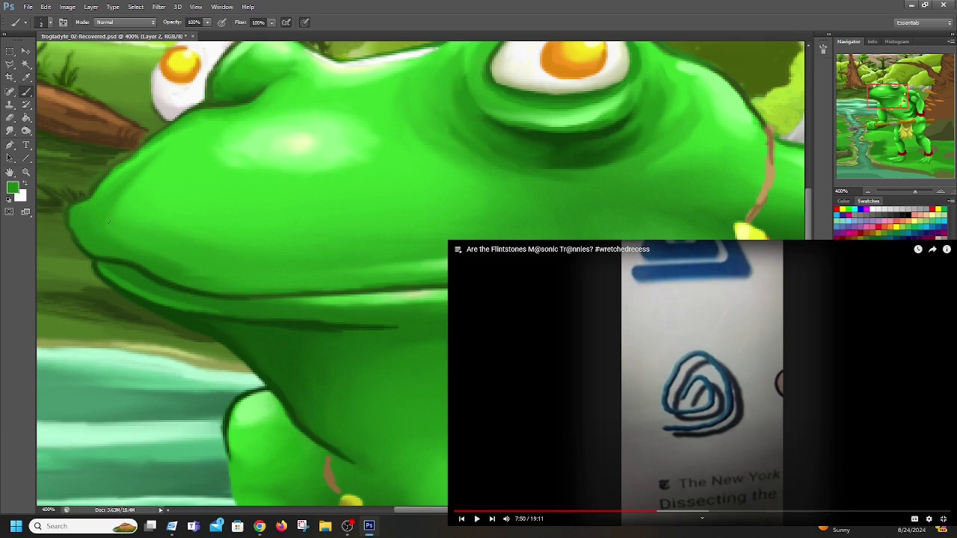
# Paint white highlights on the snout tip and the front of the lower lip, soften them with Smudge, and resume the video
pyautogui.click(24, 185)
pyautogui.moveTo(96, 265); pyautogui.dragTo(123, 285)
pyautogui.moveTo(146, 246); pyautogui.dragTo(110, 233)
pyautogui.moveTo(86, 208)
pyautogui.mouseDown()
pyautogui.moveTo(78, 212)
pyautogui.moveTo(93, 199)
pyautogui.moveTo(78, 222)
pyautogui.moveTo(104, 231)
pyautogui.moveTo(102, 196)
pyautogui.moveTo(80, 228)
pyautogui.moveTo(91, 205)
pyautogui.moveTo(80, 225)
pyautogui.moveTo(181, 260)
pyautogui.mouseUp()
pyautogui.click(10, 131)
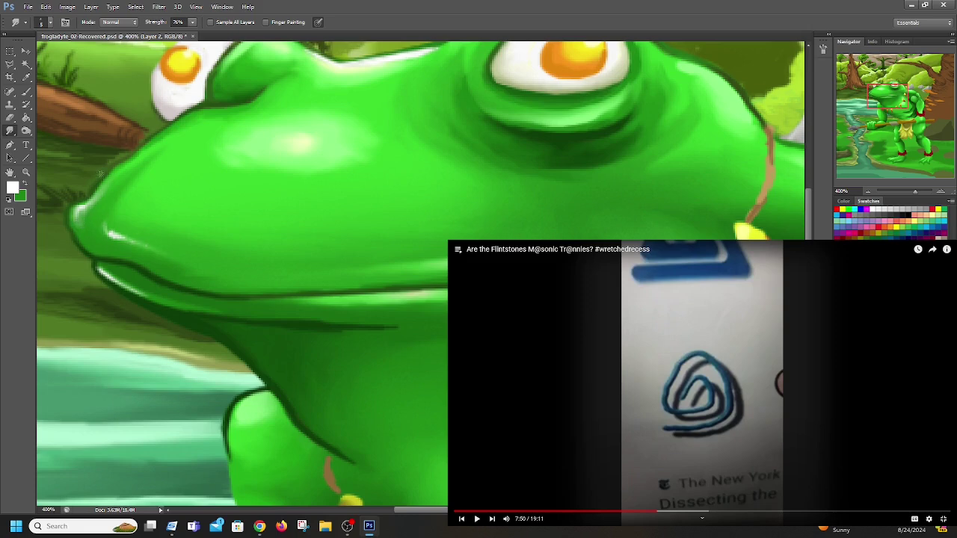
pyautogui.moveTo(100, 267); pyautogui.dragTo(166, 298)
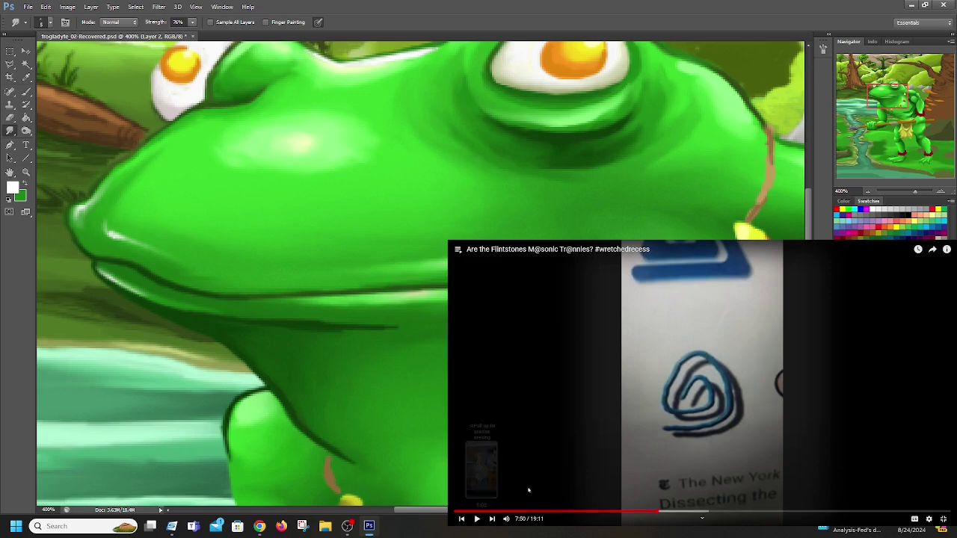
pyautogui.click(477, 519)
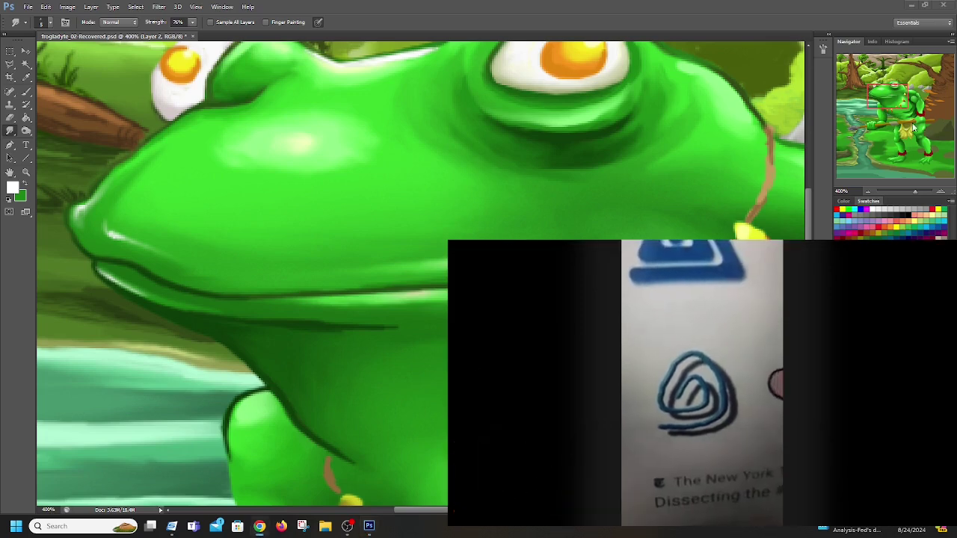
# Choose a darker green and outline the upper part of the far arm's outer edge with the Brush
pyautogui.moveTo(896, 94); pyautogui.dragTo(894, 104)
pyautogui.moveTo(896, 107); pyautogui.dragTo(895, 110)
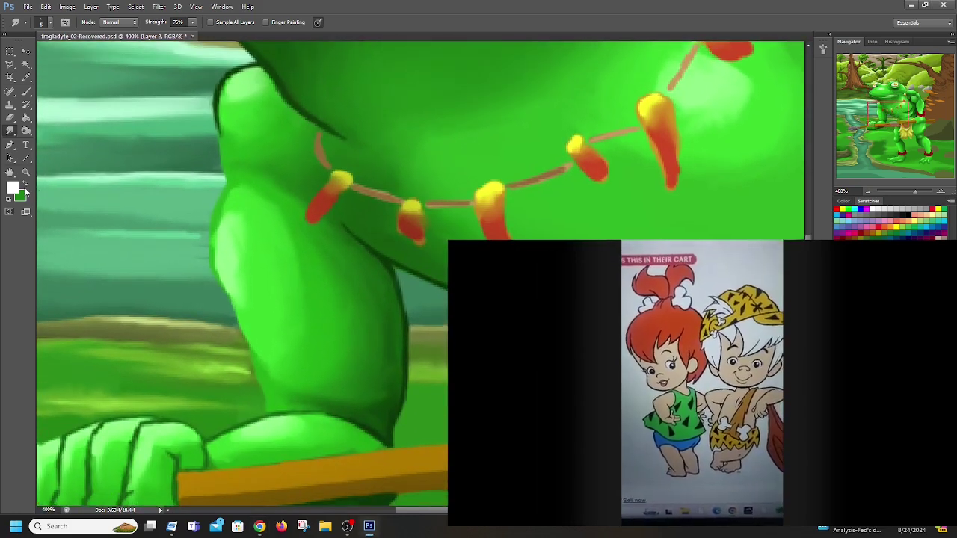
pyautogui.click(25, 183)
pyautogui.click(12, 188)
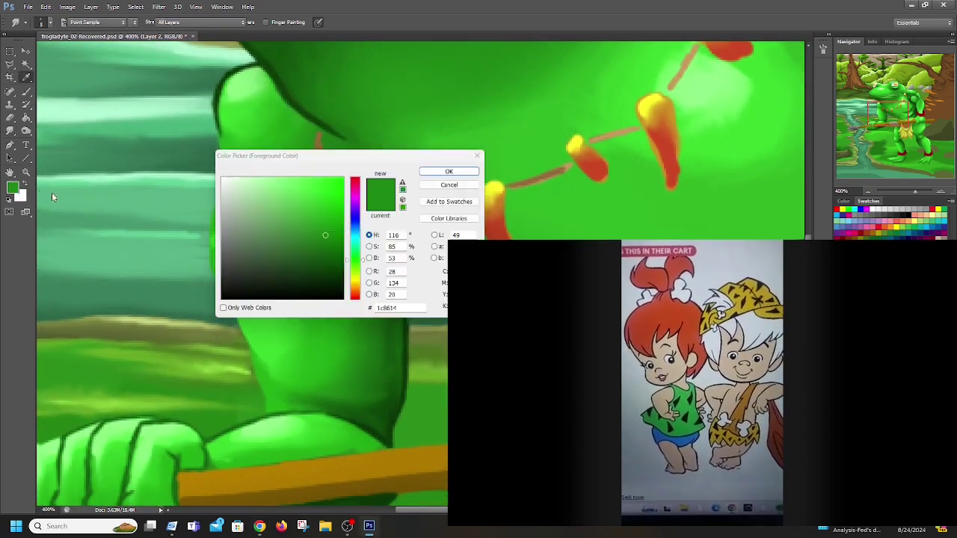
pyautogui.click(325, 247)
pyautogui.click(453, 169)
pyautogui.click(6, 90)
pyautogui.click(26, 92)
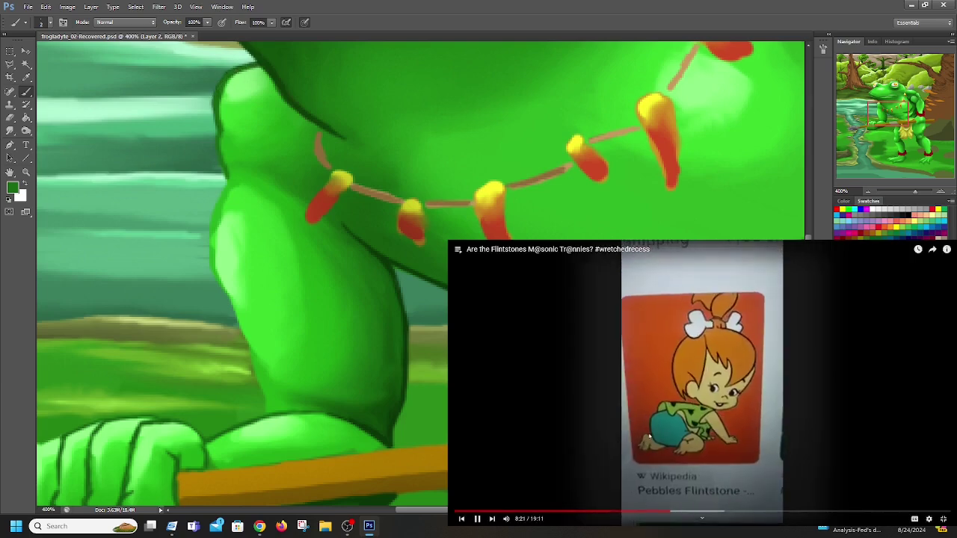
pyautogui.click(592, 430)
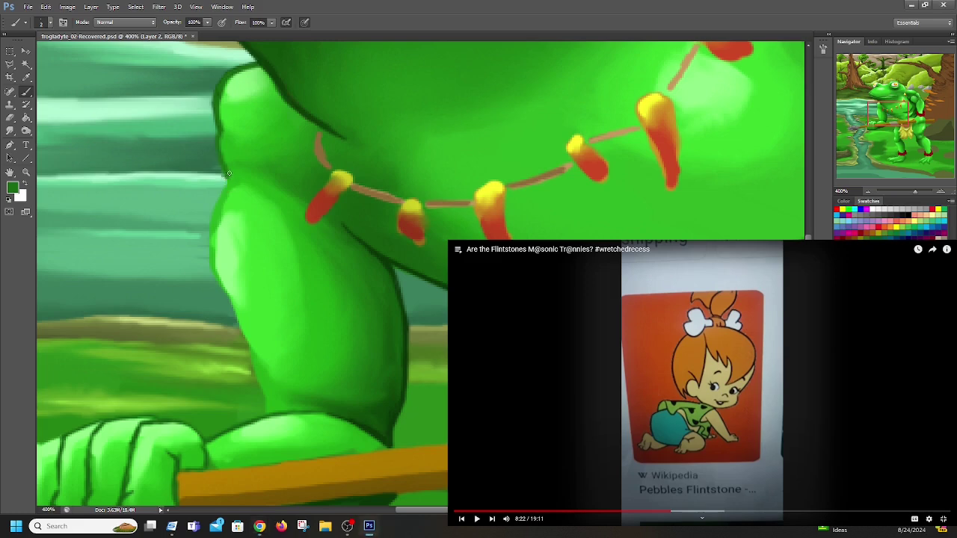
pyautogui.moveTo(228, 178); pyautogui.dragTo(212, 243)
pyautogui.moveTo(222, 205); pyautogui.dragTo(214, 256)
pyautogui.moveTo(228, 177); pyautogui.dragTo(223, 151)
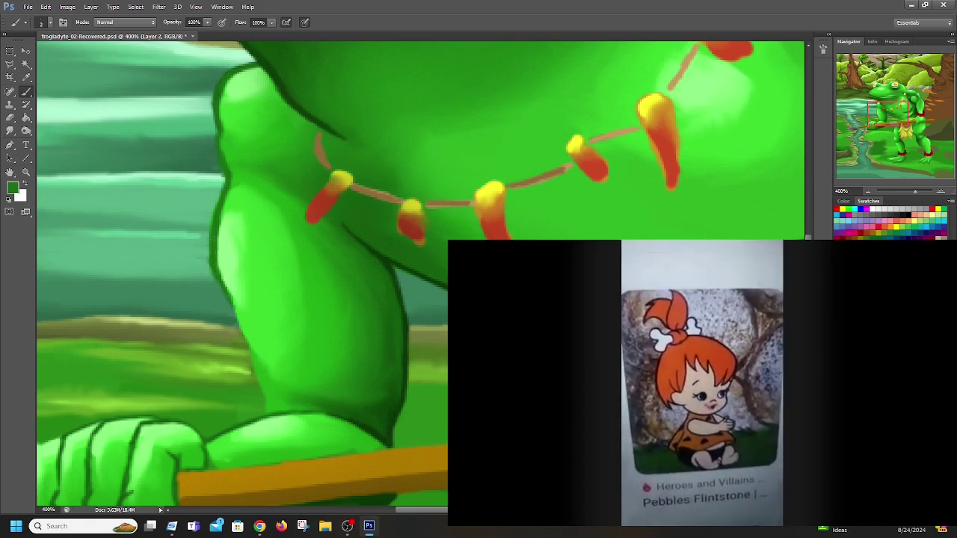
# Extend the dark green outline down the far arm's outer edge toward the wrist and add a short inner crease line
pyautogui.moveTo(458, 434)
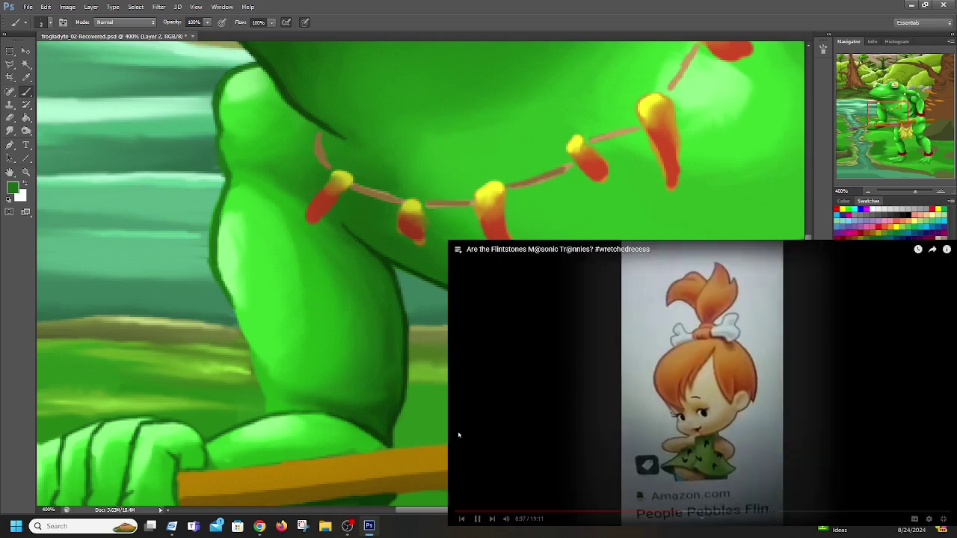
pyautogui.click(725, 328)
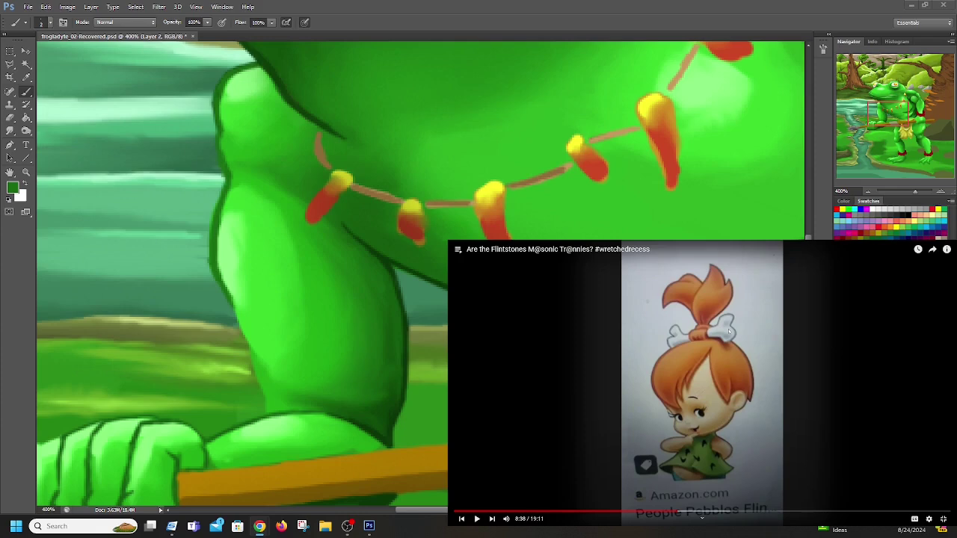
pyautogui.click(227, 297)
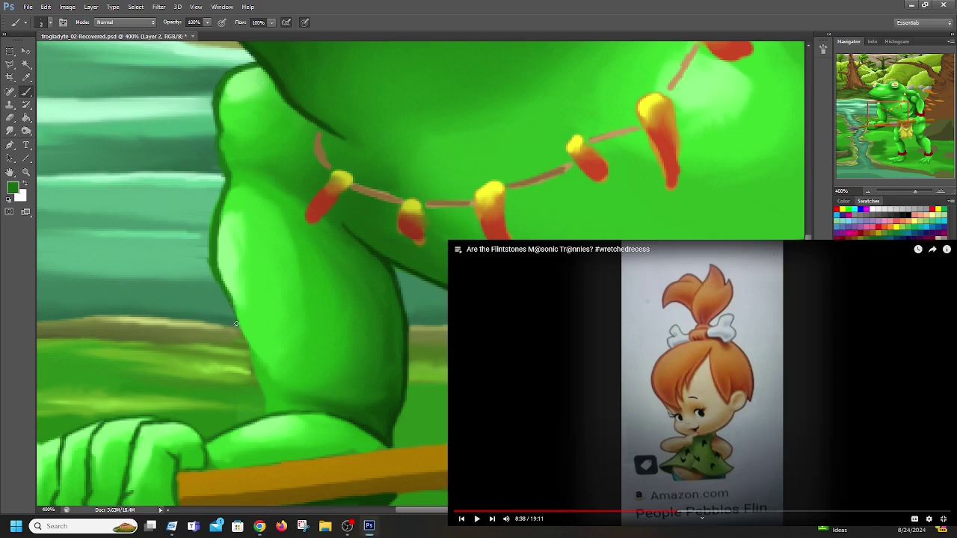
pyautogui.moveTo(242, 332); pyautogui.dragTo(275, 375)
pyautogui.moveTo(249, 349)
pyautogui.mouseDown()
pyautogui.moveTo(269, 404)
pyautogui.moveTo(261, 409)
pyautogui.mouseUp()
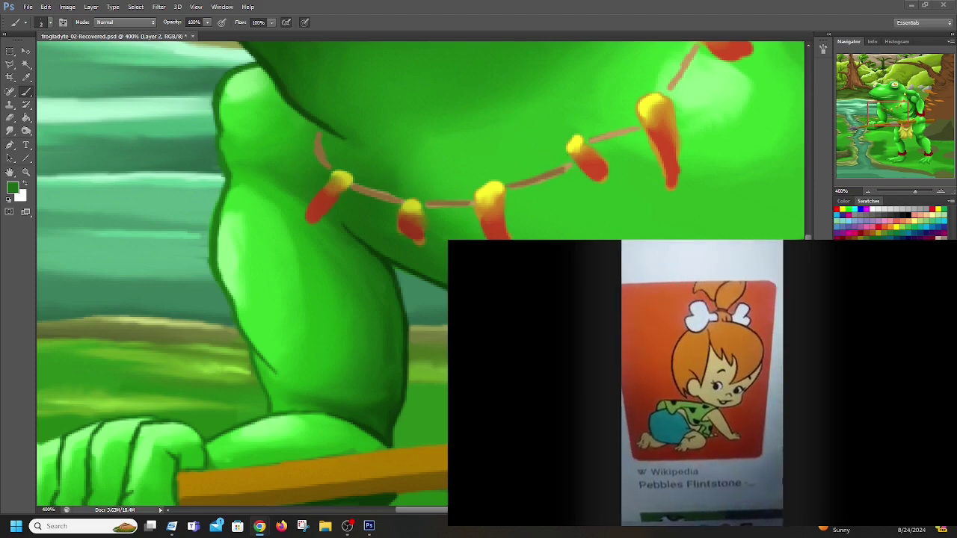
pyautogui.click(687, 412)
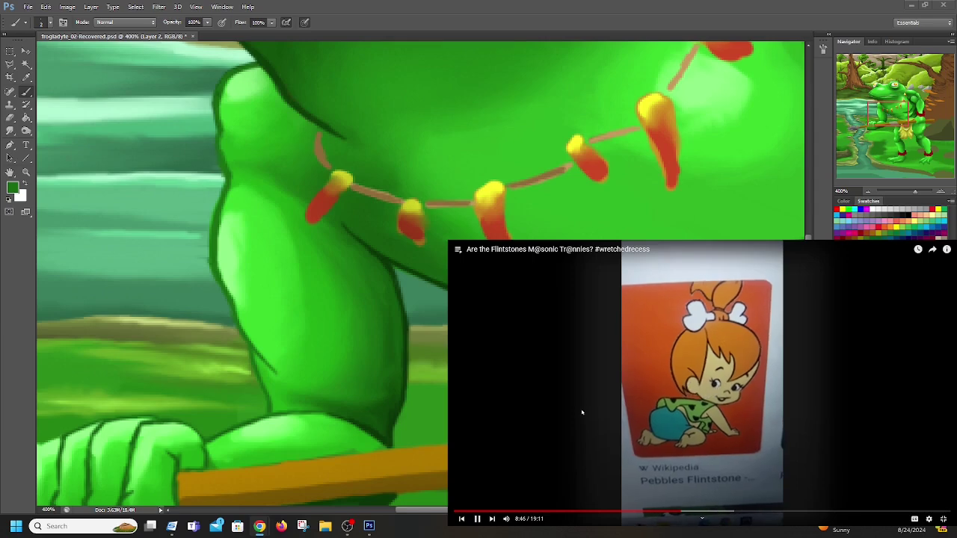
# Redraw the fist's lower outline as a rounder curve in dark green #0f490b and erase the excess outside it
pyautogui.moveTo(892, 113); pyautogui.dragTo(877, 122)
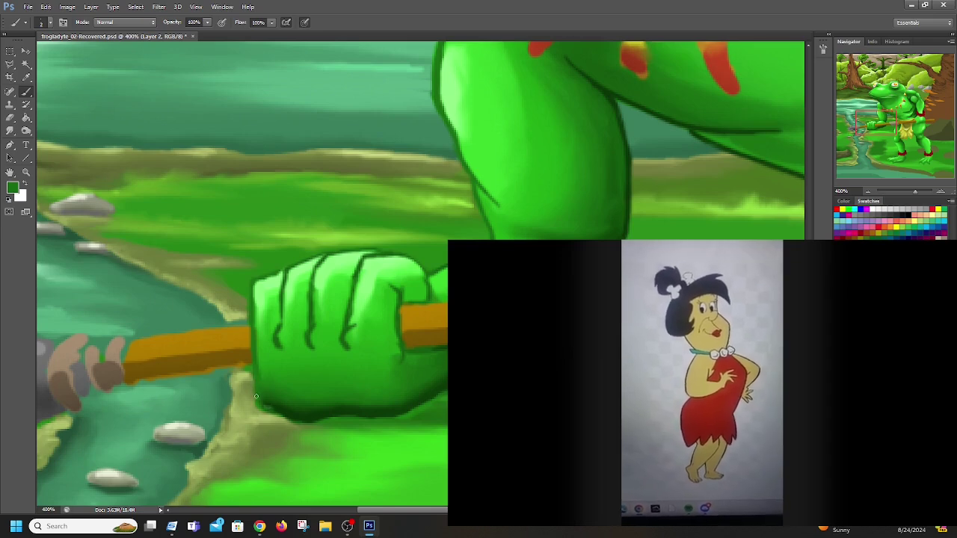
pyautogui.click(12, 189)
pyautogui.click(326, 266)
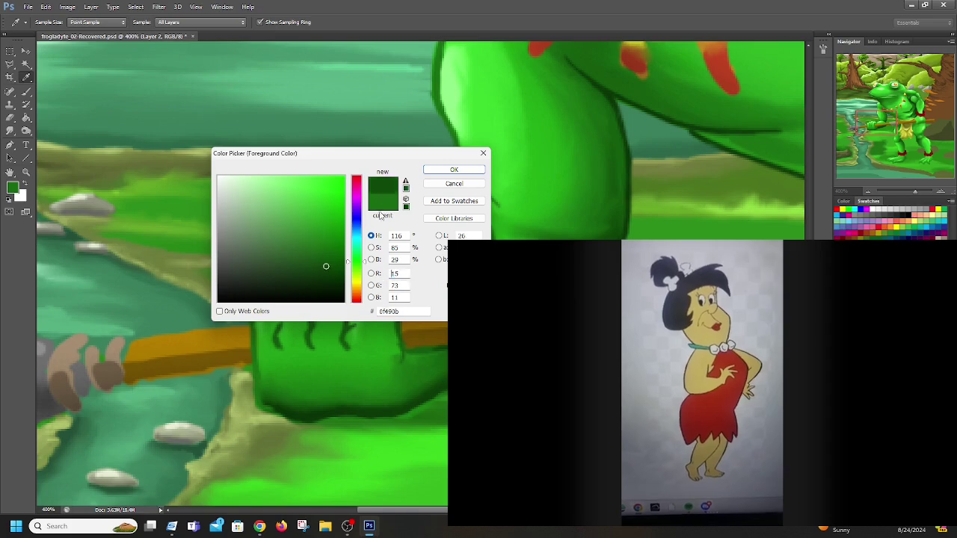
pyautogui.click(449, 171)
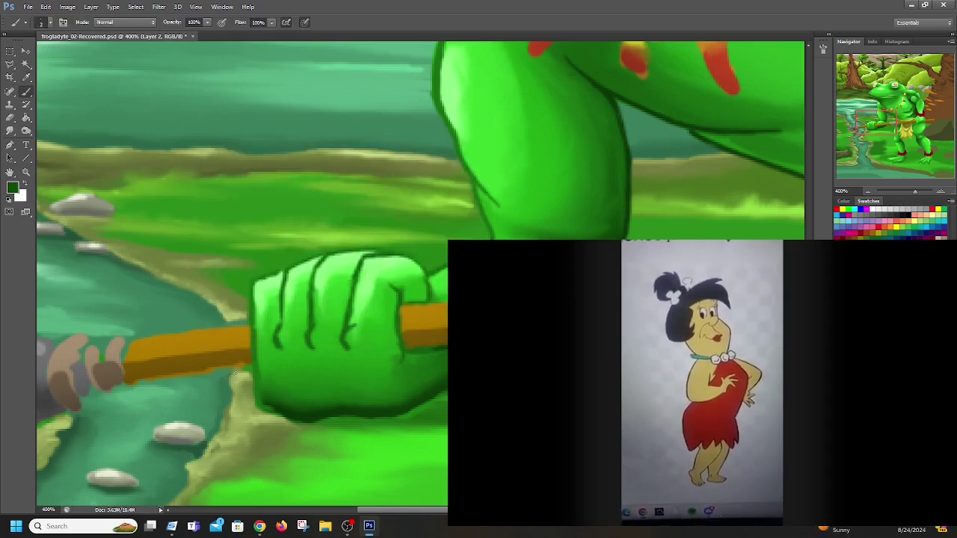
pyautogui.moveTo(572, 436)
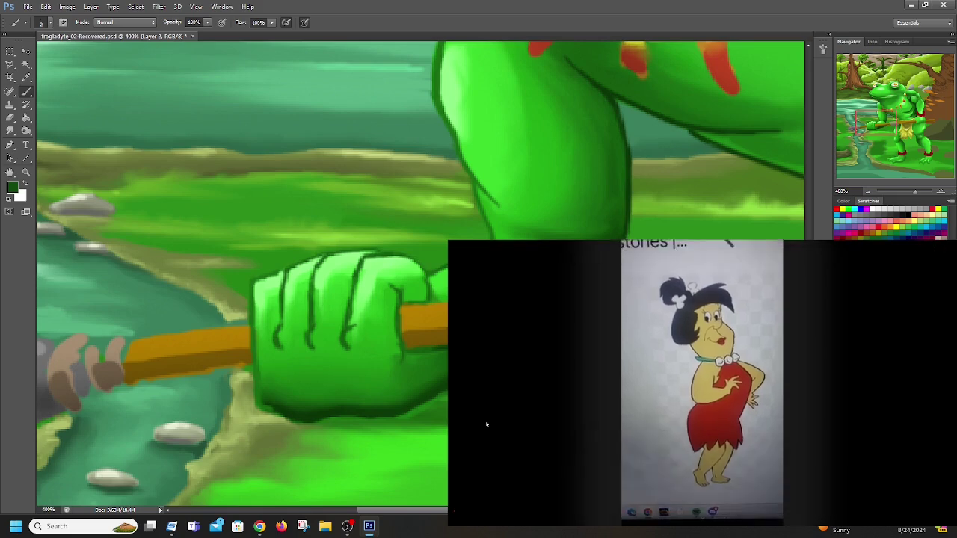
pyautogui.click(554, 423)
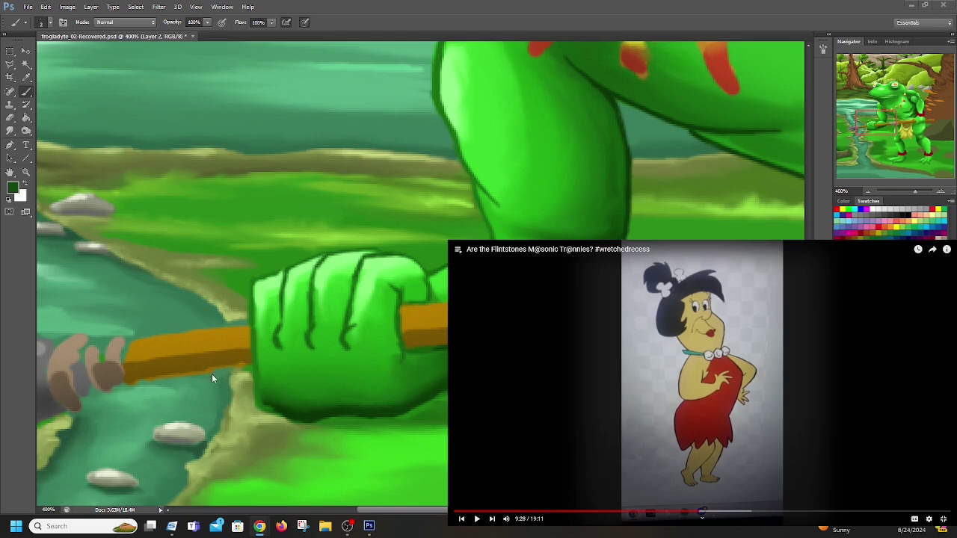
pyautogui.moveTo(257, 408); pyautogui.dragTo(256, 367)
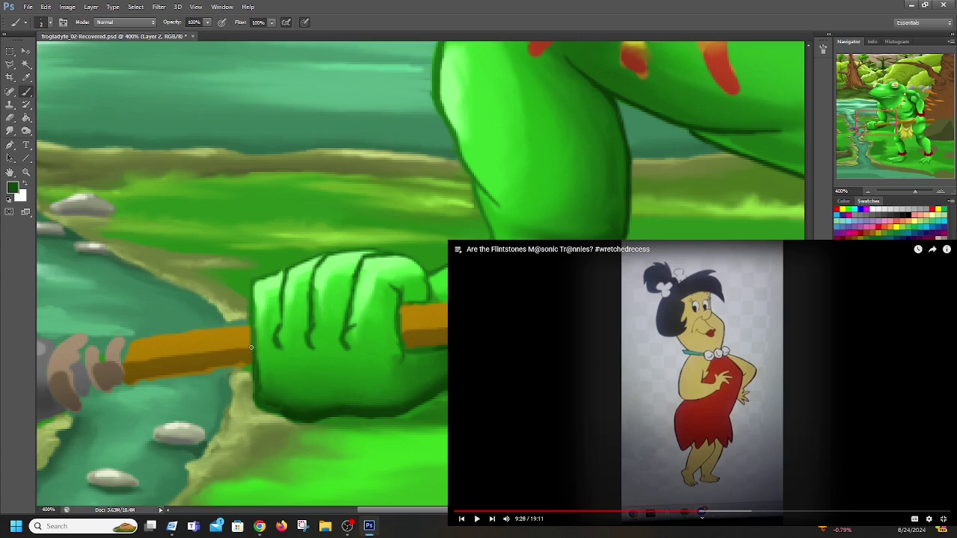
pyautogui.moveTo(257, 374)
pyautogui.mouseDown()
pyautogui.moveTo(278, 394)
pyautogui.moveTo(255, 375)
pyautogui.moveTo(304, 402)
pyautogui.moveTo(344, 409)
pyautogui.moveTo(192, 318)
pyautogui.moveTo(249, 397)
pyautogui.moveTo(247, 379)
pyautogui.moveTo(292, 411)
pyautogui.moveTo(361, 426)
pyautogui.moveTo(276, 408)
pyautogui.moveTo(310, 425)
pyautogui.moveTo(267, 420)
pyautogui.mouseUp()
pyautogui.click(10, 117)
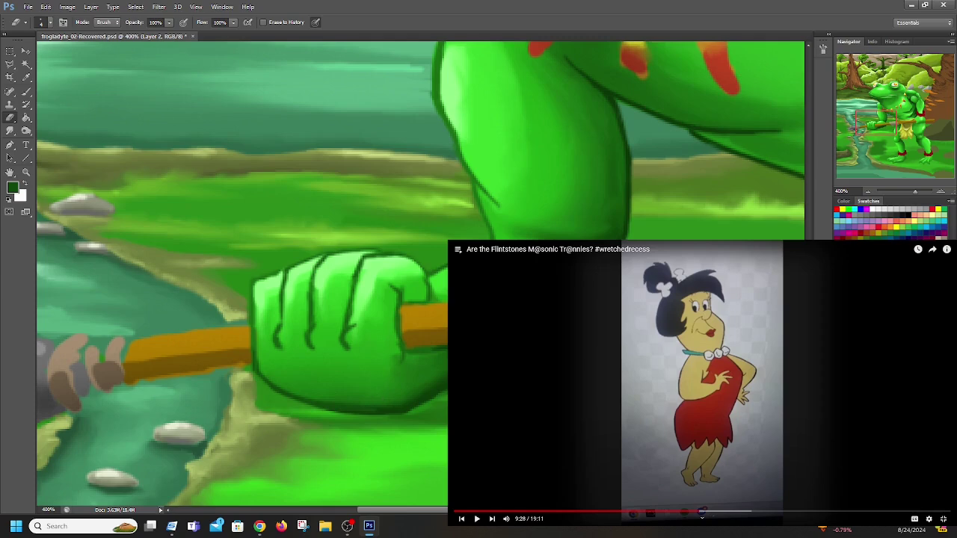
pyautogui.click(735, 385)
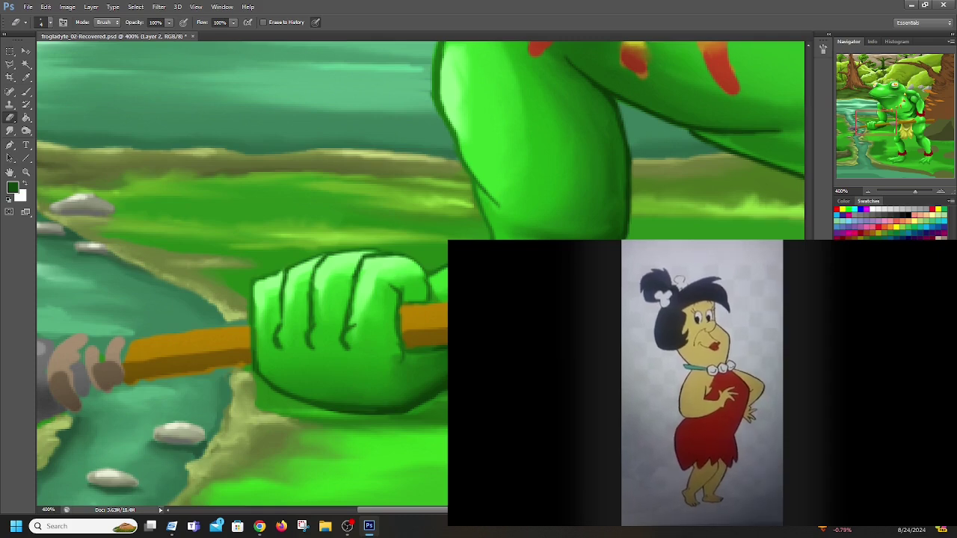
# On Layer 10, sample the riverbank's olive #809049 and paint over the leftover green beneath the fist with the Brush
pyautogui.keyDown('ctrl'); pyautogui.click(219, 190); pyautogui.keyUp('ctrl')
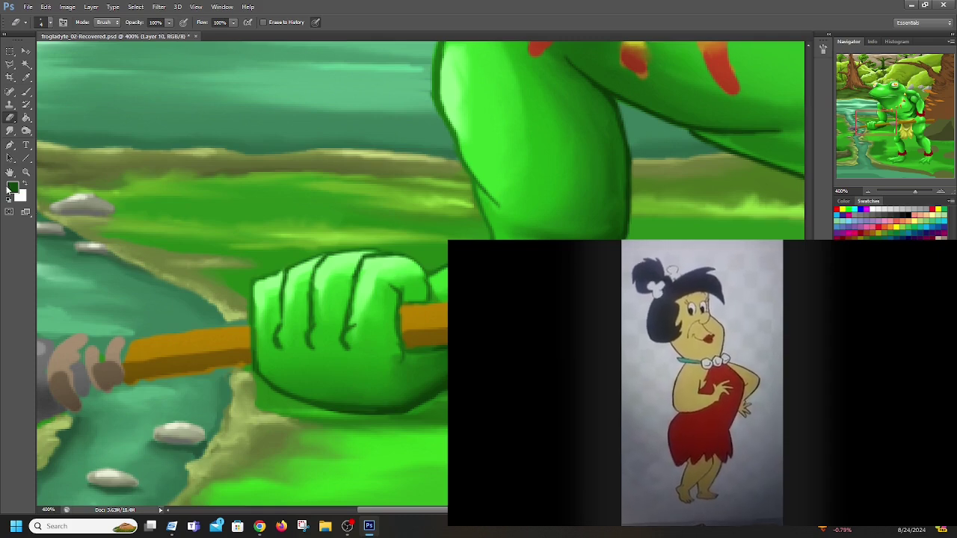
pyautogui.click(11, 188)
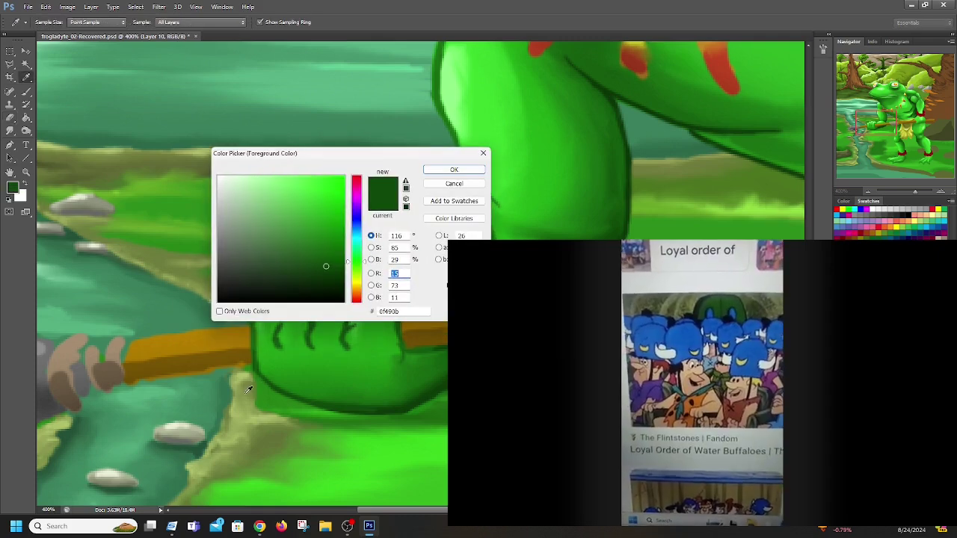
pyautogui.click(252, 386)
pyautogui.click(454, 170)
pyautogui.click(26, 90)
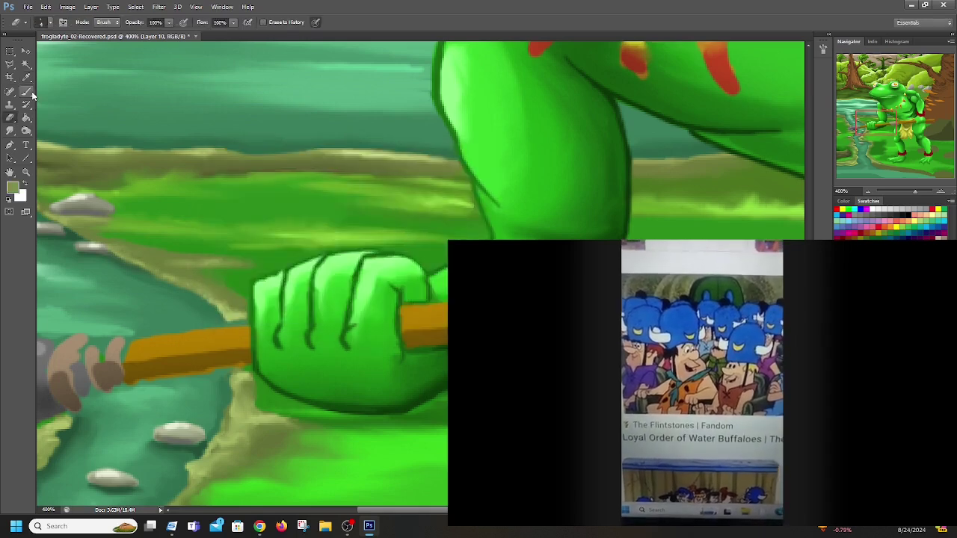
pyautogui.click(246, 381)
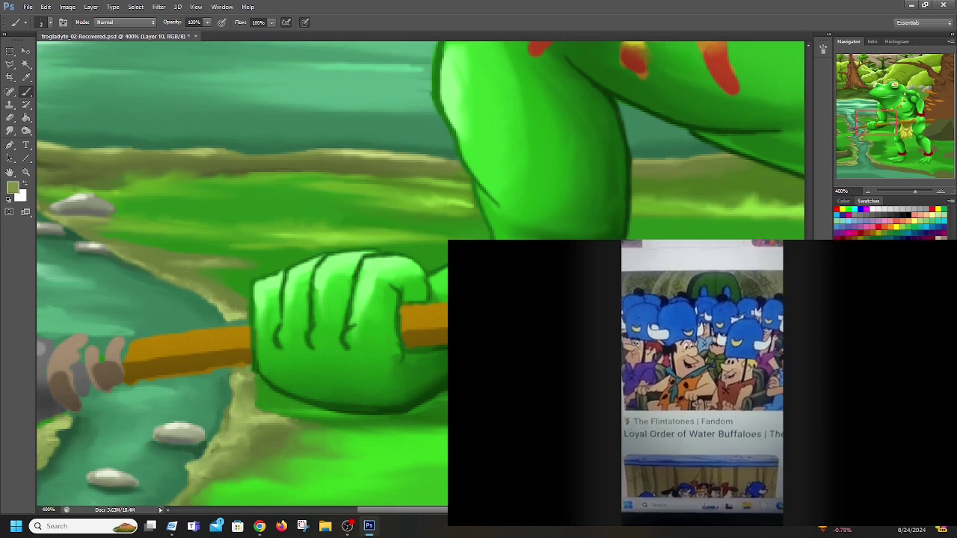
pyautogui.moveTo(250, 383)
pyautogui.mouseDown()
pyautogui.moveTo(269, 388)
pyautogui.moveTo(254, 392)
pyautogui.mouseUp()
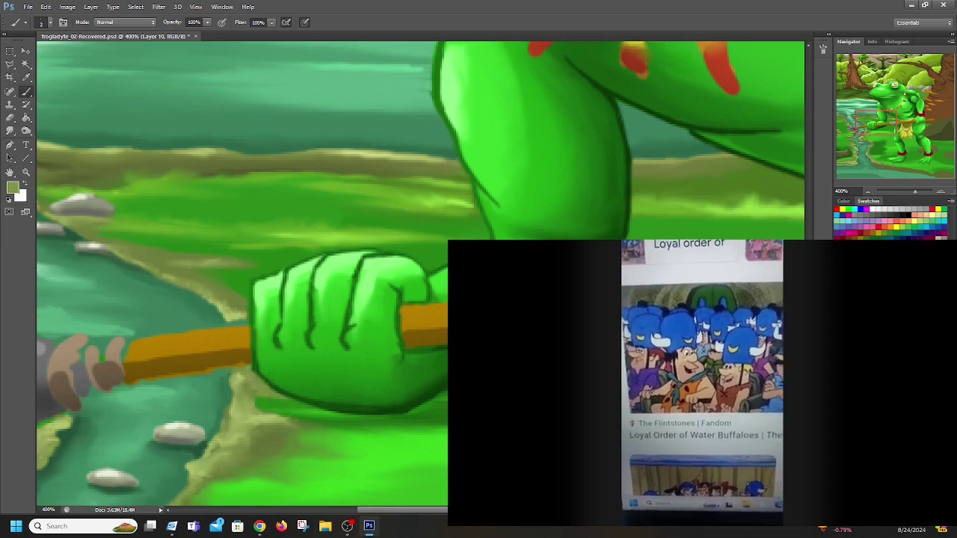
pyautogui.moveTo(302, 414)
pyautogui.mouseDown()
pyautogui.moveTo(272, 413)
pyautogui.moveTo(311, 415)
pyautogui.moveTo(245, 404)
pyautogui.moveTo(302, 398)
pyautogui.mouseUp()
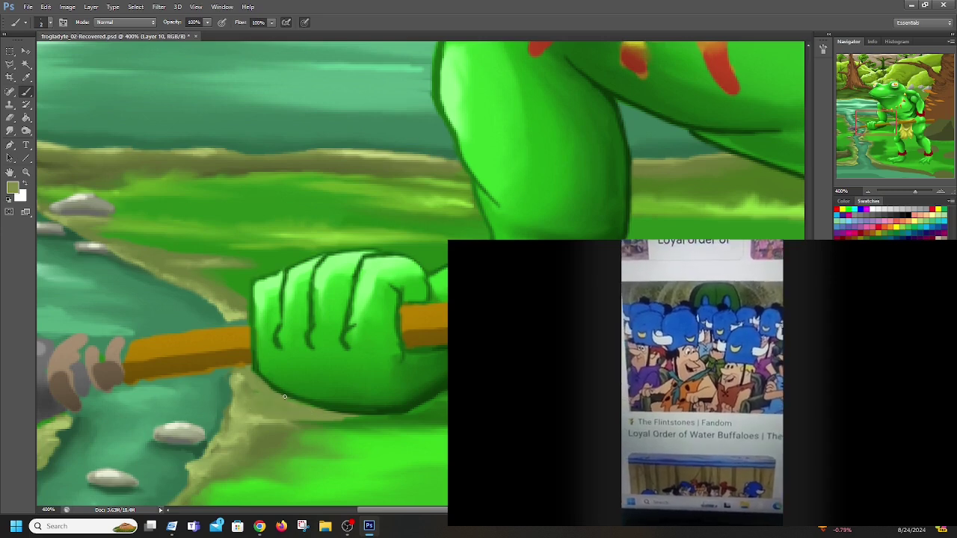
pyautogui.moveTo(363, 418); pyautogui.dragTo(257, 401)
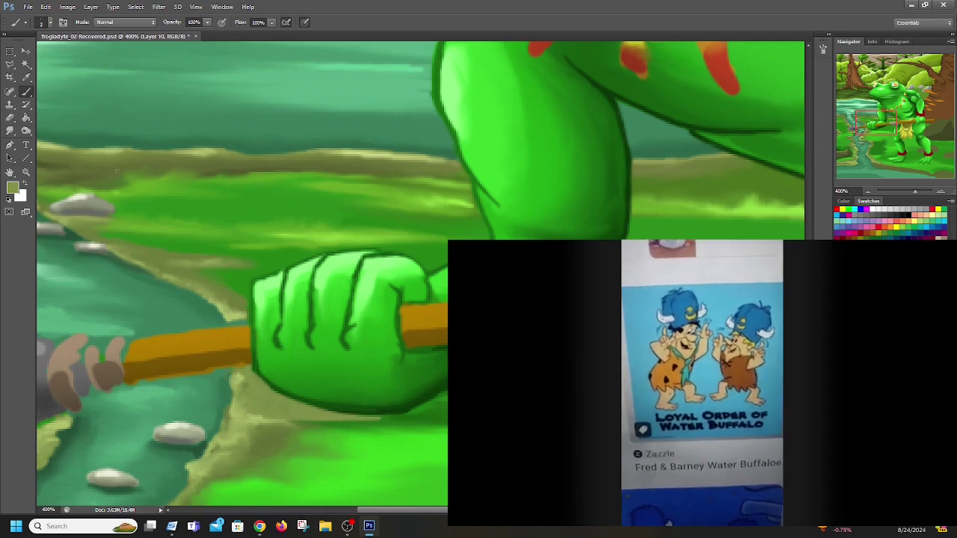
# Paint light olive #a9be60 highlights on the riverbank beneath the fist and blend them with Smudge
pyautogui.click(13, 187)
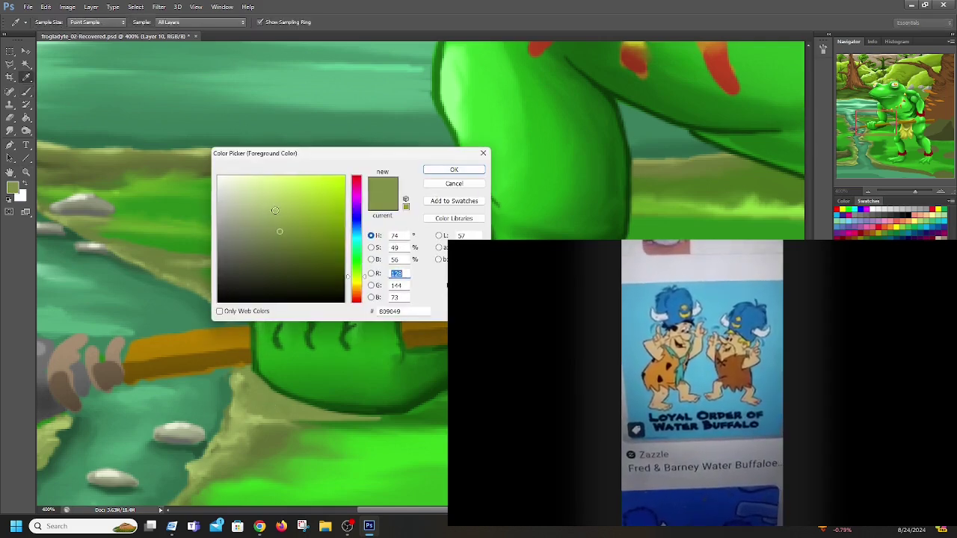
pyautogui.click(454, 170)
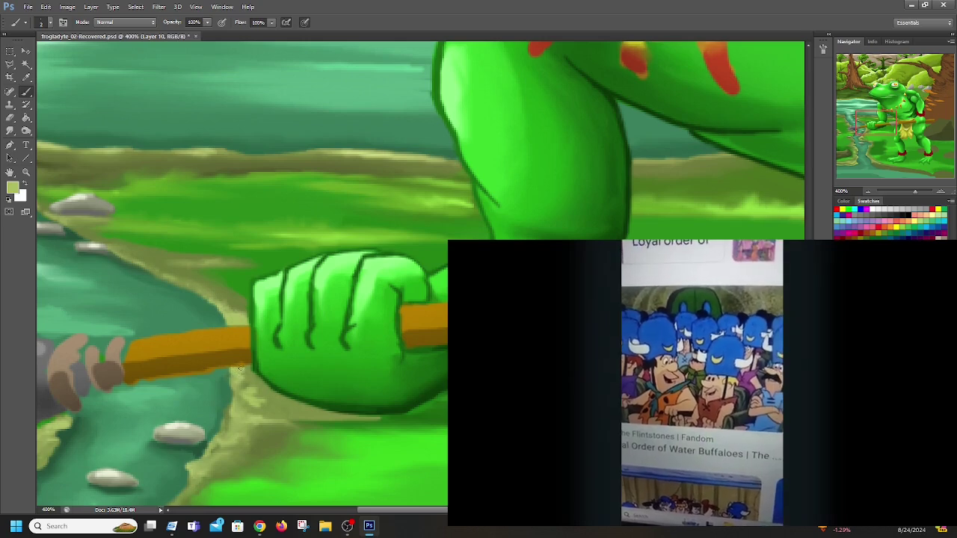
pyautogui.moveTo(257, 406)
pyautogui.mouseDown()
pyautogui.moveTo(272, 406)
pyautogui.moveTo(248, 408)
pyautogui.moveTo(312, 412)
pyautogui.mouseUp()
pyautogui.moveTo(313, 412)
pyautogui.mouseDown()
pyautogui.moveTo(273, 412)
pyautogui.moveTo(305, 407)
pyautogui.mouseUp()
pyautogui.click(9, 131)
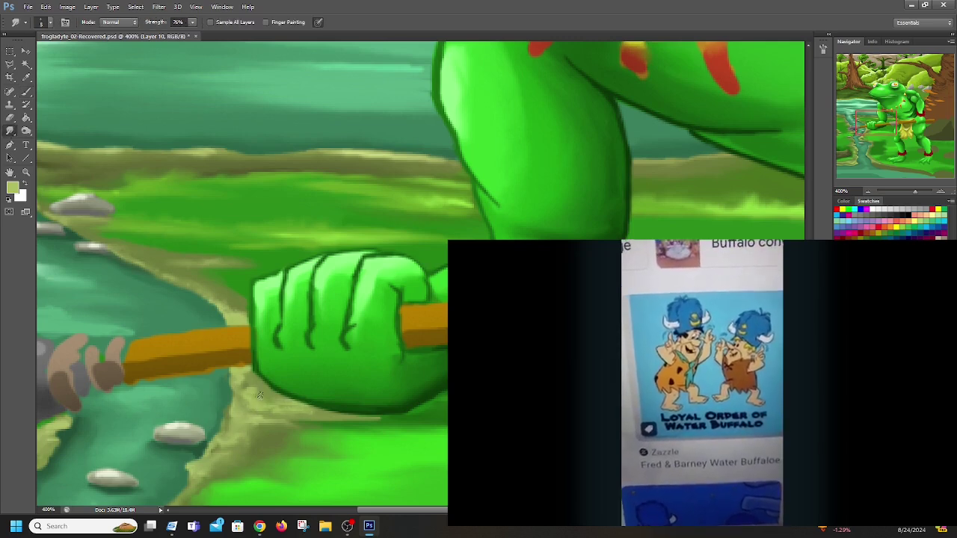
pyautogui.moveTo(741, 402)
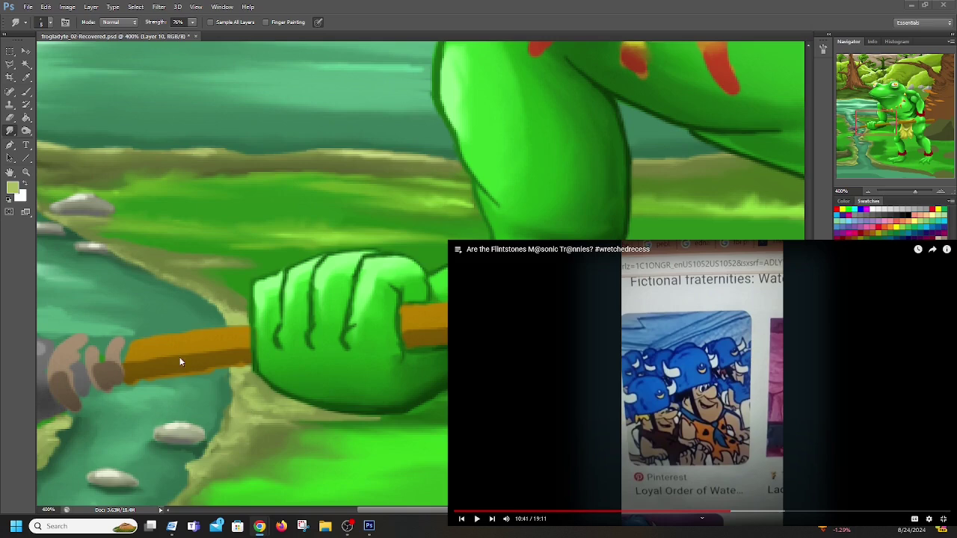
pyautogui.click(227, 391)
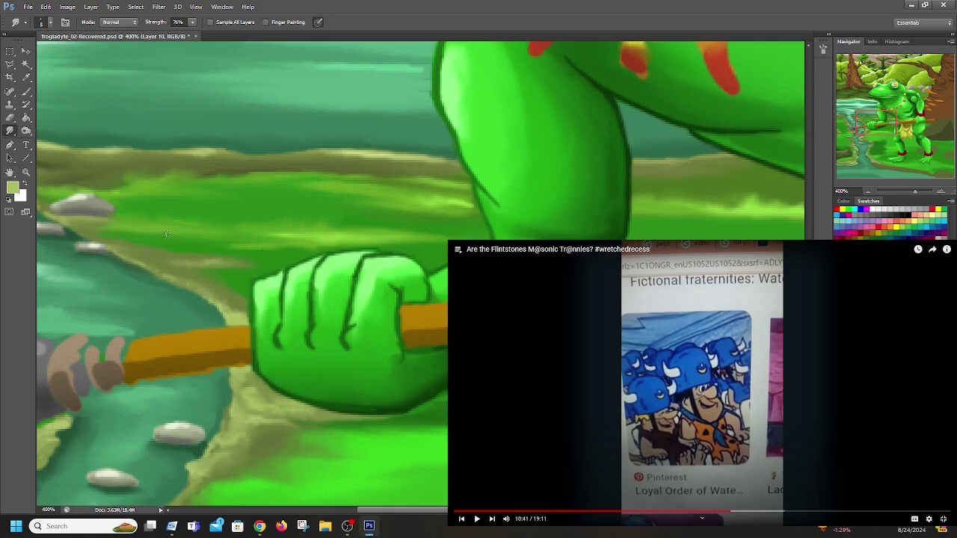
# On Layer 2, sample a dark green and paint shadows beneath the fist's finger creases, blending them with Smudge
pyautogui.click(12, 189)
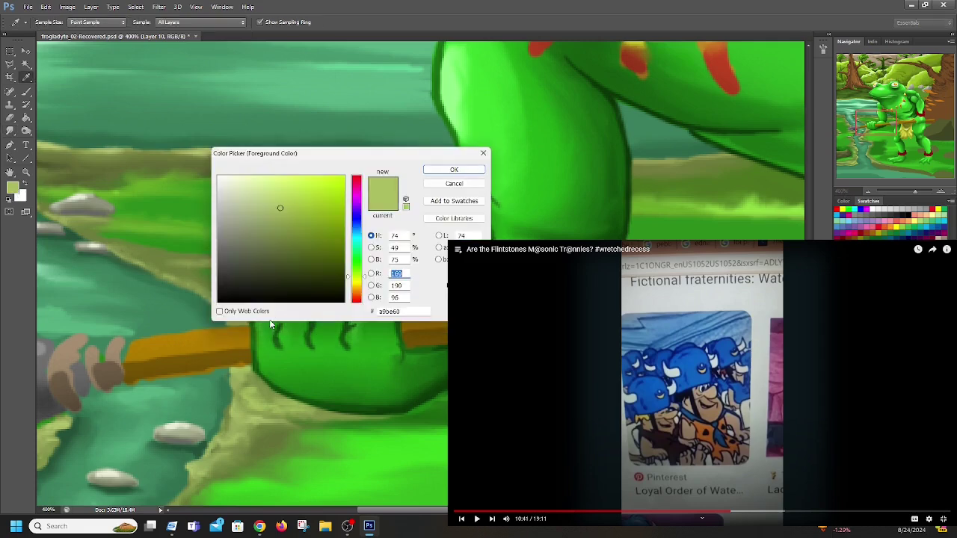
pyautogui.click(343, 394)
pyautogui.click(454, 170)
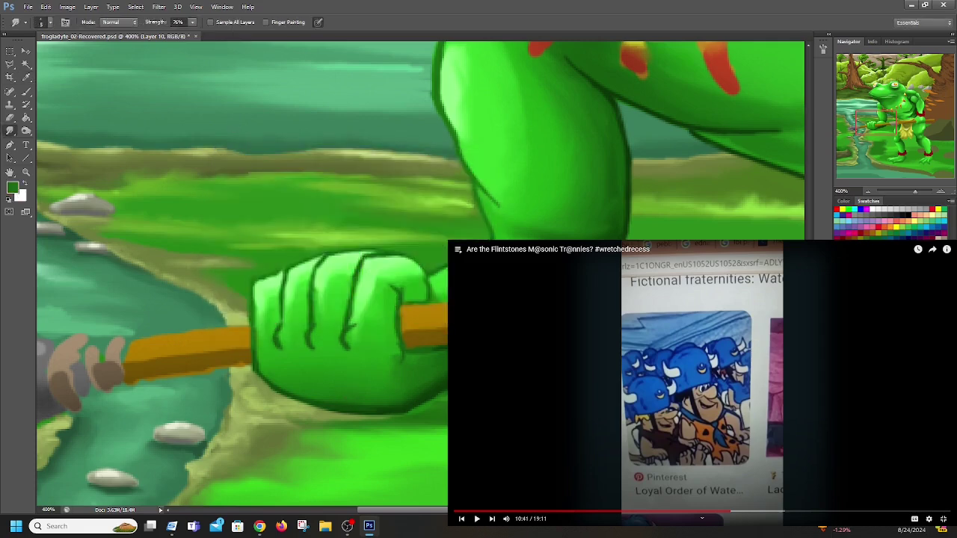
pyautogui.click(24, 93)
pyautogui.click(25, 95)
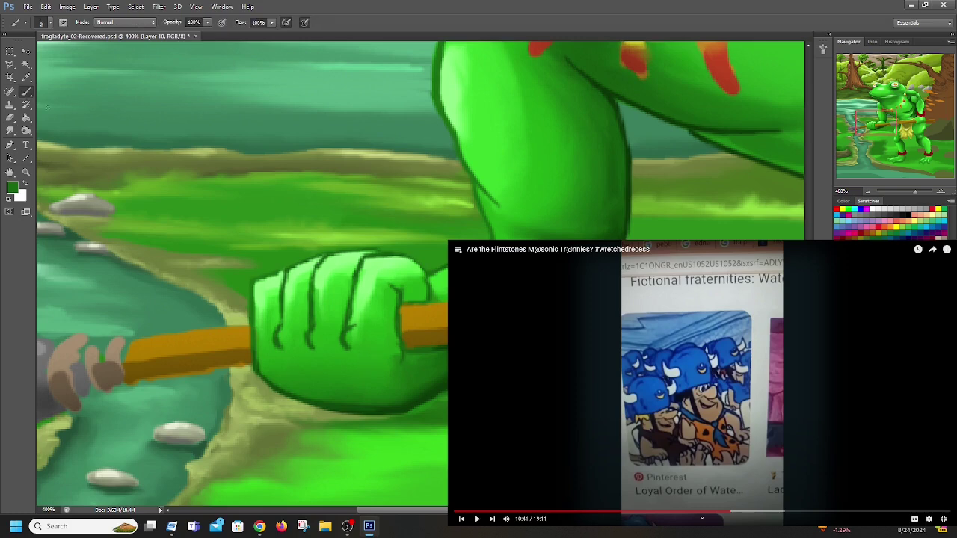
pyautogui.hotkey('alt', '[')
pyautogui.moveTo(357, 356)
pyautogui.mouseDown()
pyautogui.moveTo(377, 358)
pyautogui.moveTo(360, 346)
pyautogui.moveTo(321, 351)
pyautogui.moveTo(315, 341)
pyautogui.moveTo(325, 355)
pyautogui.moveTo(282, 346)
pyautogui.moveTo(282, 336)
pyautogui.moveTo(300, 357)
pyautogui.mouseUp()
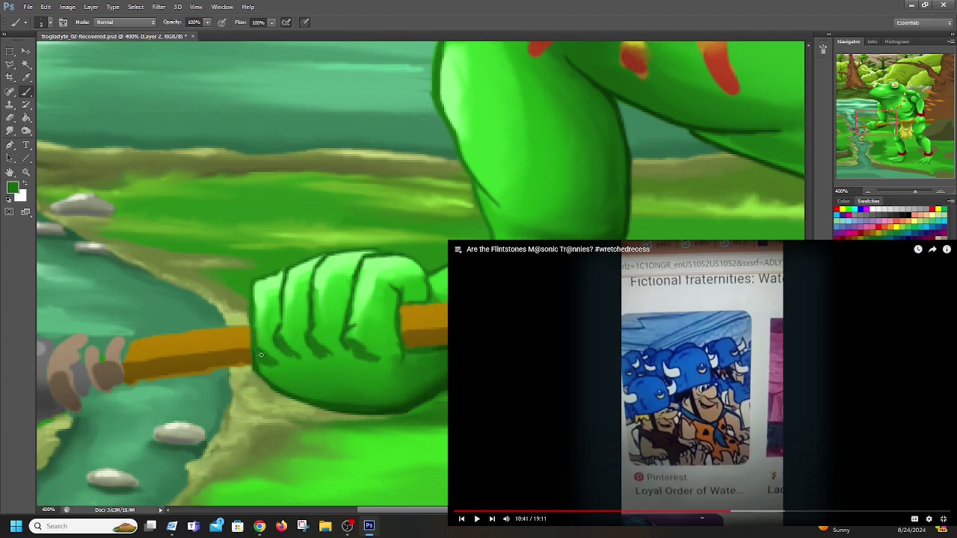
pyautogui.moveTo(249, 341); pyautogui.dragTo(255, 363)
pyautogui.click(10, 130)
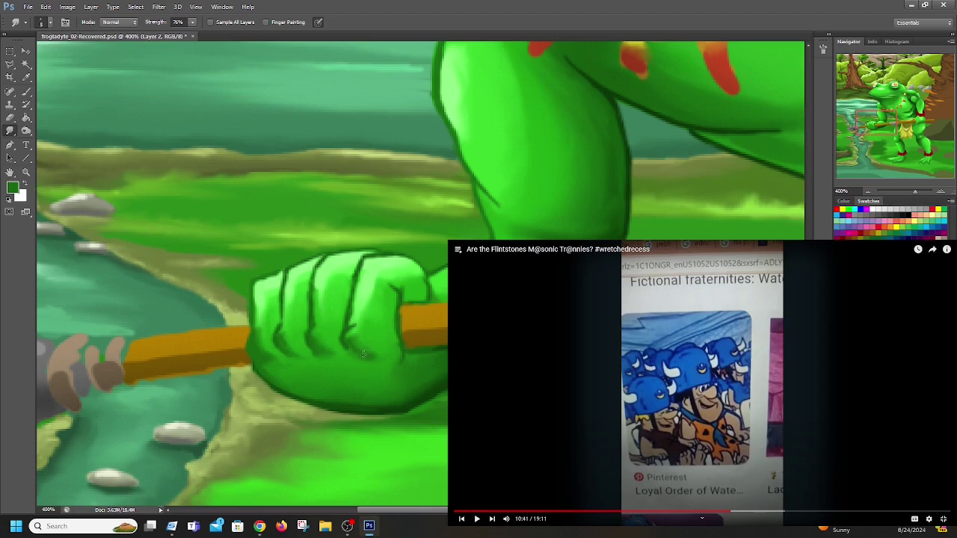
# Paint the underside of the fist, just below the fingers, with medium green #1e7f15 using the Brush
pyautogui.click(10, 190)
pyautogui.click(323, 240)
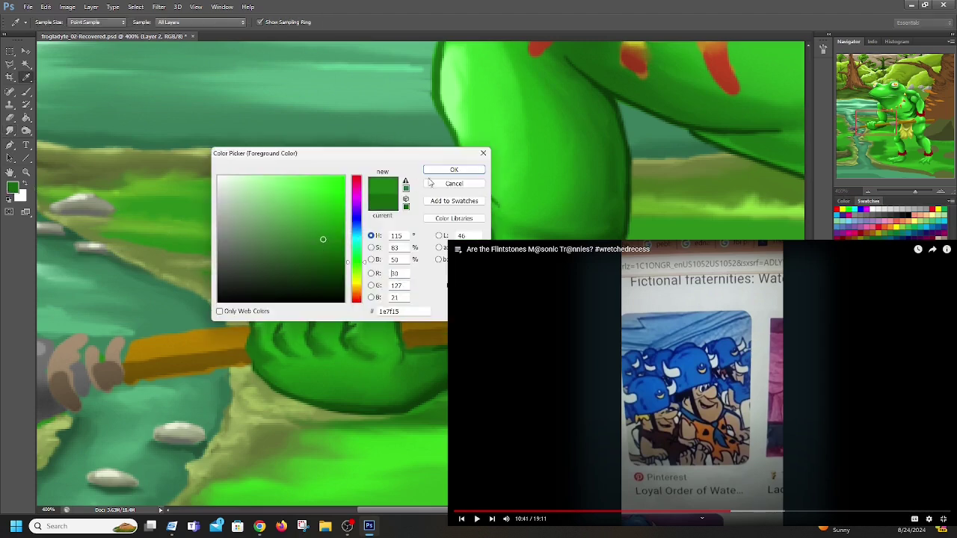
pyautogui.click(454, 170)
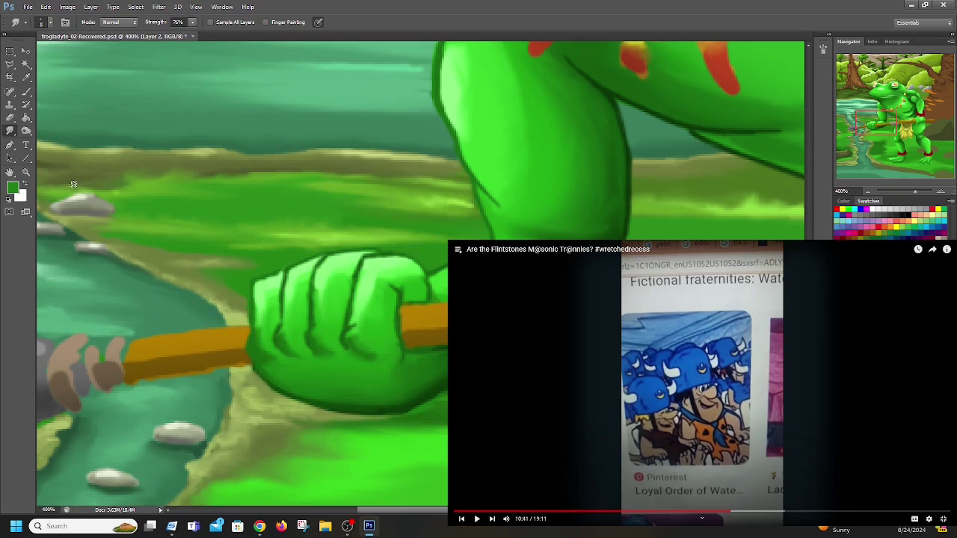
pyautogui.click(25, 92)
pyautogui.moveTo(293, 365); pyautogui.dragTo(340, 362)
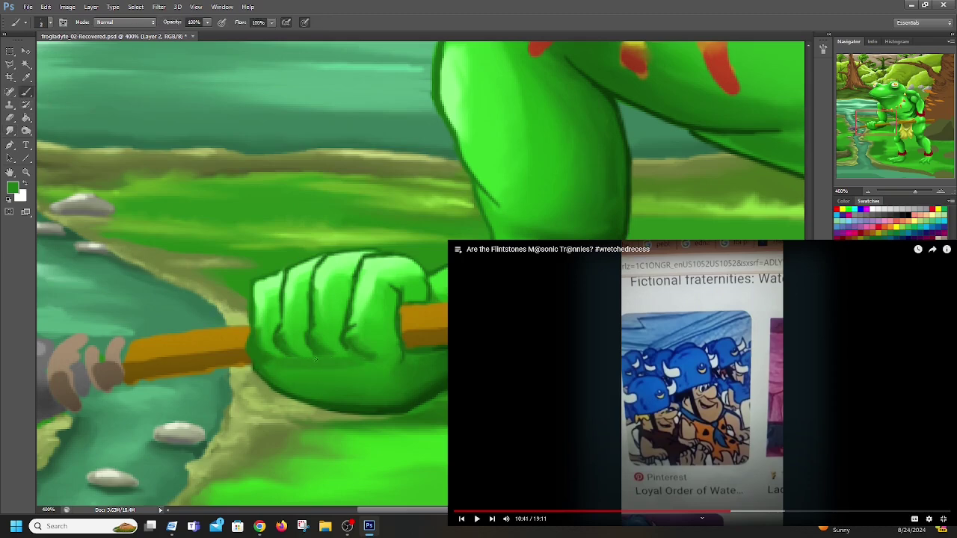
pyautogui.moveTo(262, 367); pyautogui.dragTo(251, 366)
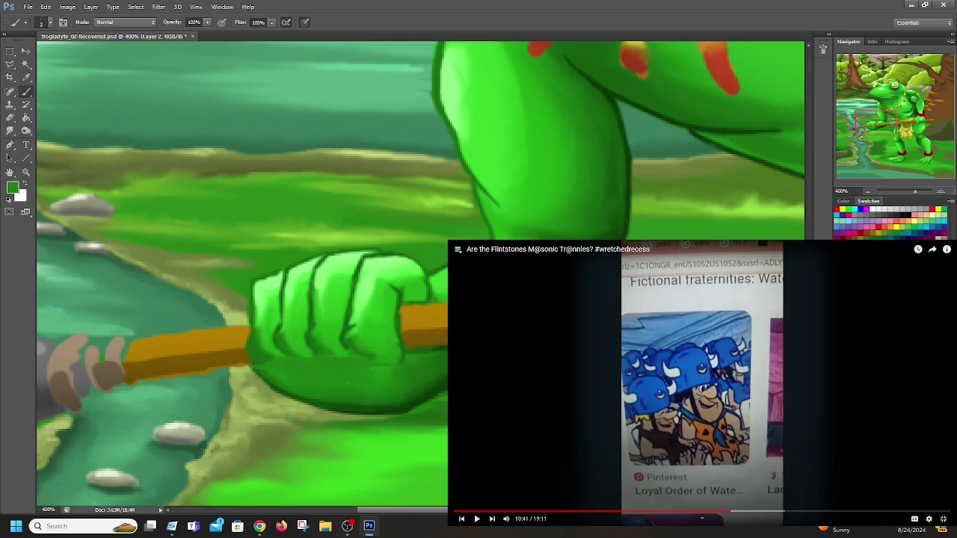
# Add darker green #197011 shadow strokes across the fist below the finger creases
pyautogui.click(12, 188)
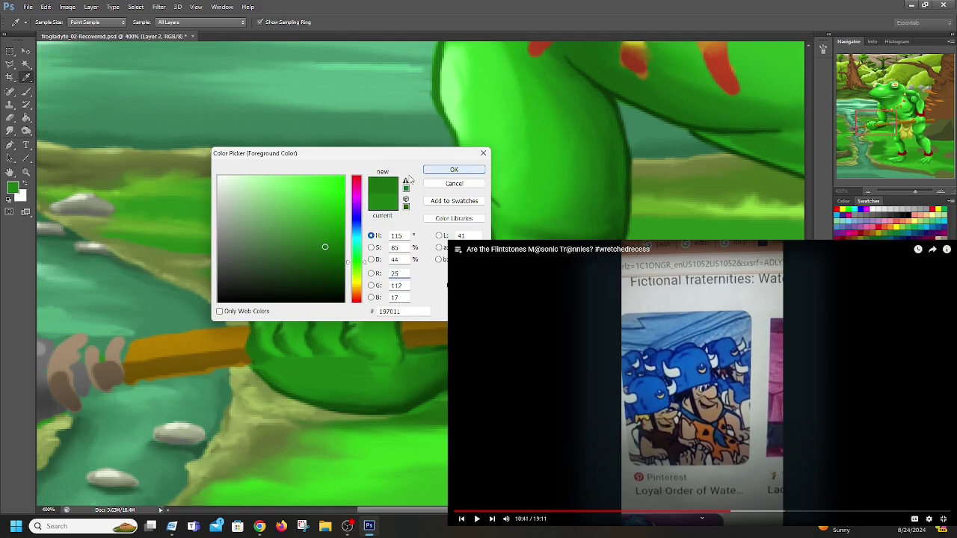
pyautogui.click(454, 169)
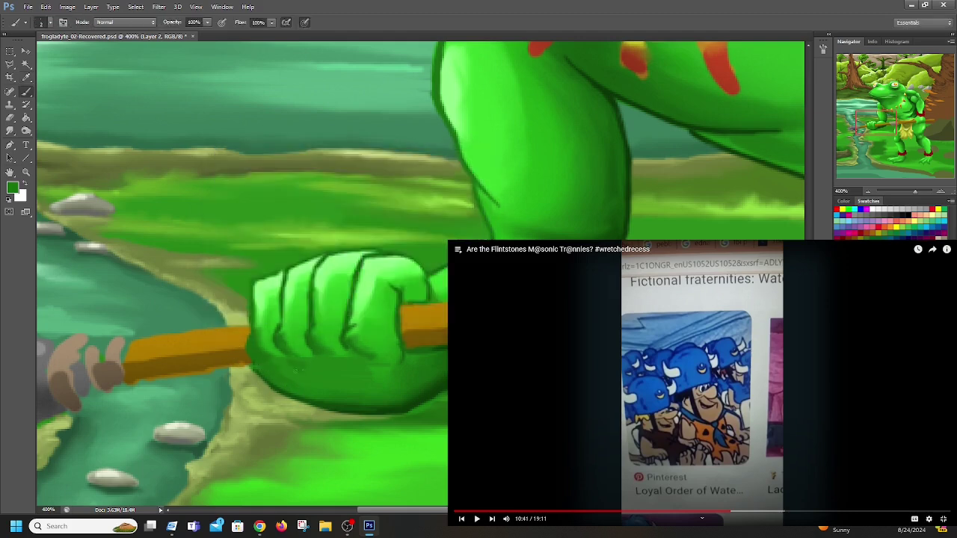
pyautogui.moveTo(330, 360)
pyautogui.mouseDown()
pyautogui.moveTo(329, 377)
pyautogui.moveTo(365, 376)
pyautogui.mouseUp()
pyautogui.click(10, 131)
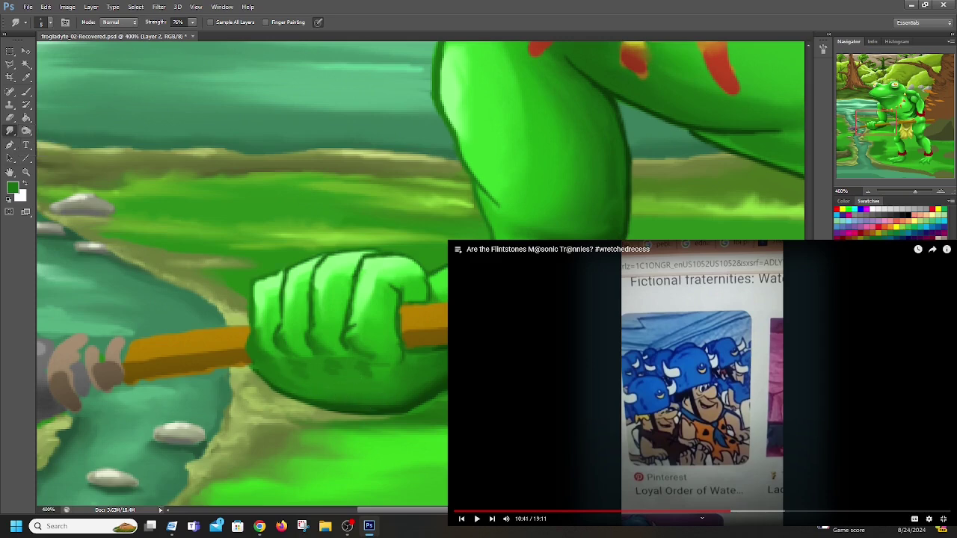
# Erase the excess along the fist's lower edge and rework its outline in dark green #135a0d
pyautogui.press('e')
pyautogui.moveTo(407, 413)
pyautogui.mouseDown()
pyautogui.moveTo(371, 412)
pyautogui.moveTo(417, 409)
pyautogui.moveTo(437, 397)
pyautogui.moveTo(418, 405)
pyautogui.mouseUp()
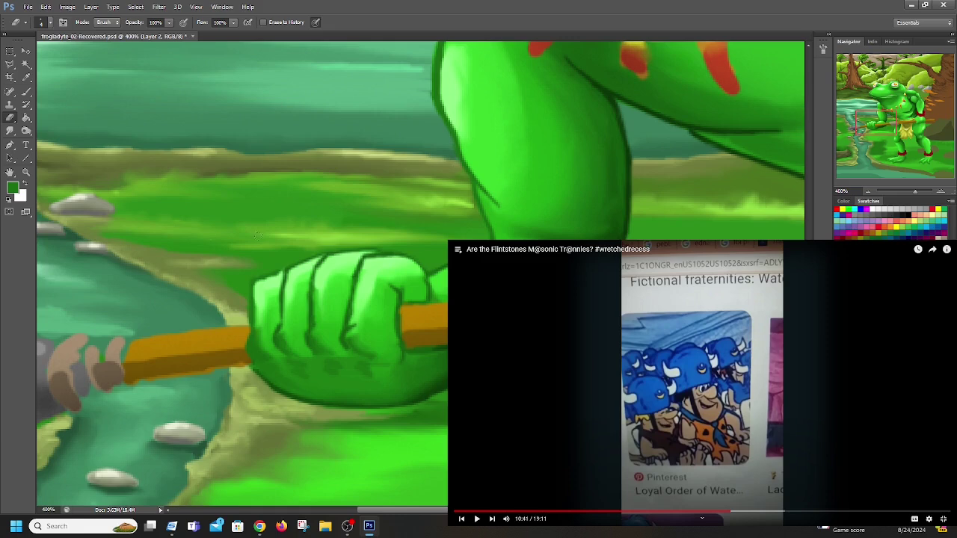
pyautogui.click(12, 189)
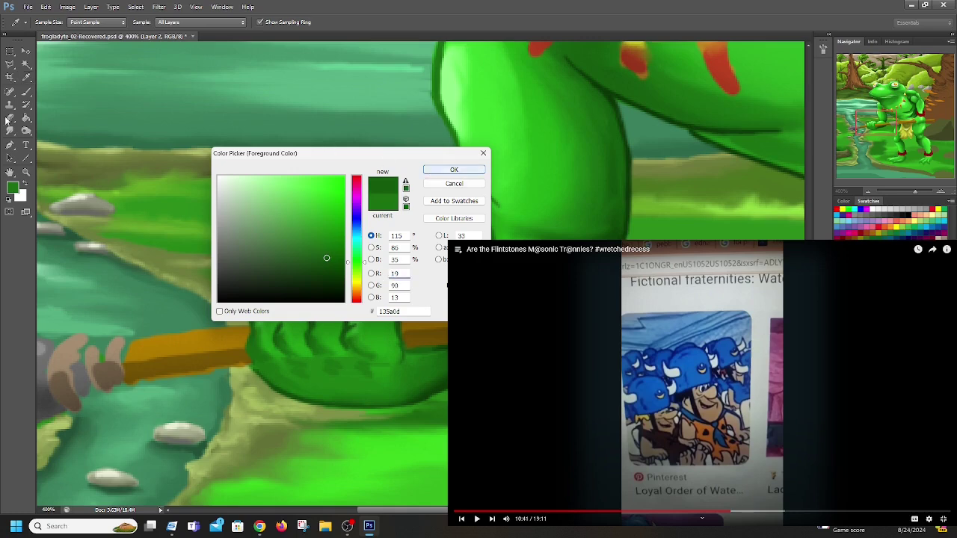
pyautogui.click(452, 169)
pyautogui.click(27, 92)
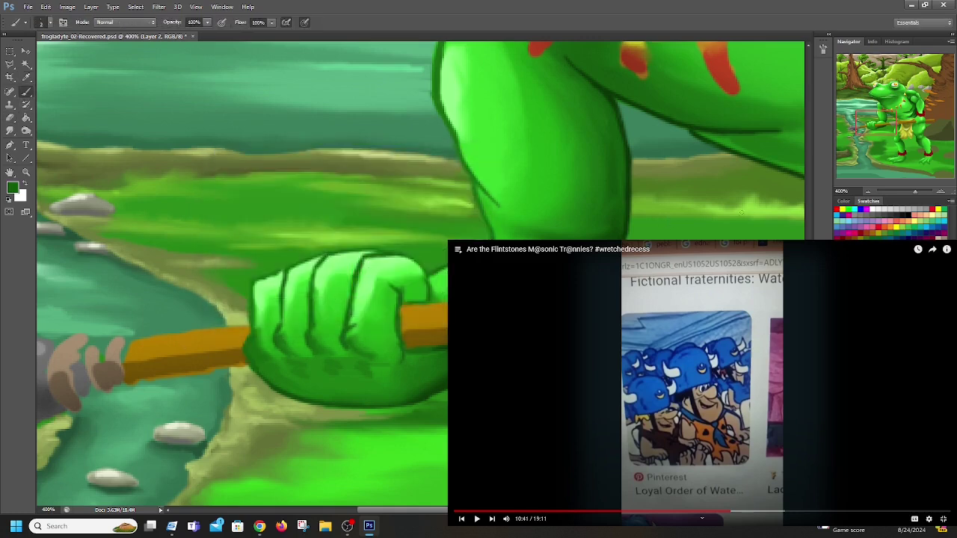
pyautogui.click(26, 119)
pyautogui.click(10, 119)
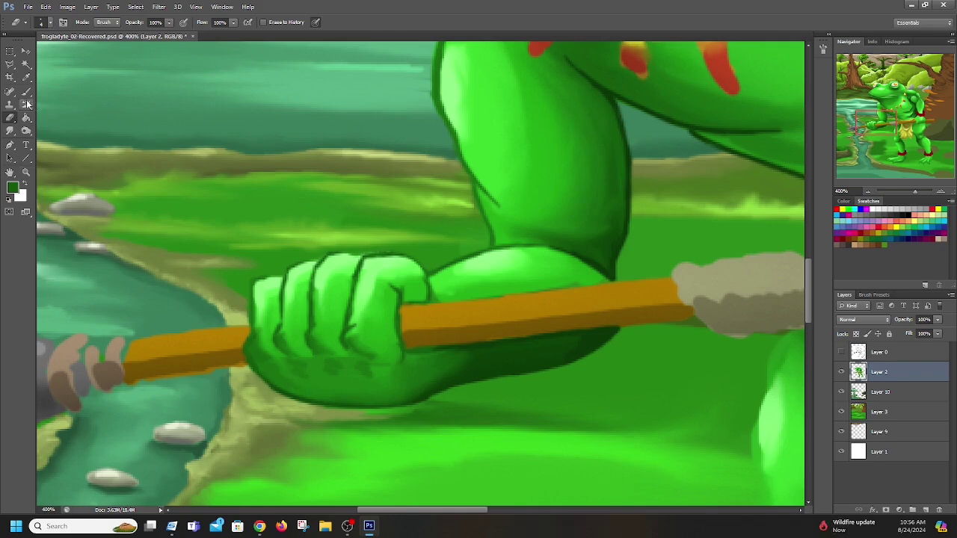
# Paint dark green along the fist's outer edge and finger creases, and smudge the shadows beneath the fingers smooth
pyautogui.press('b')
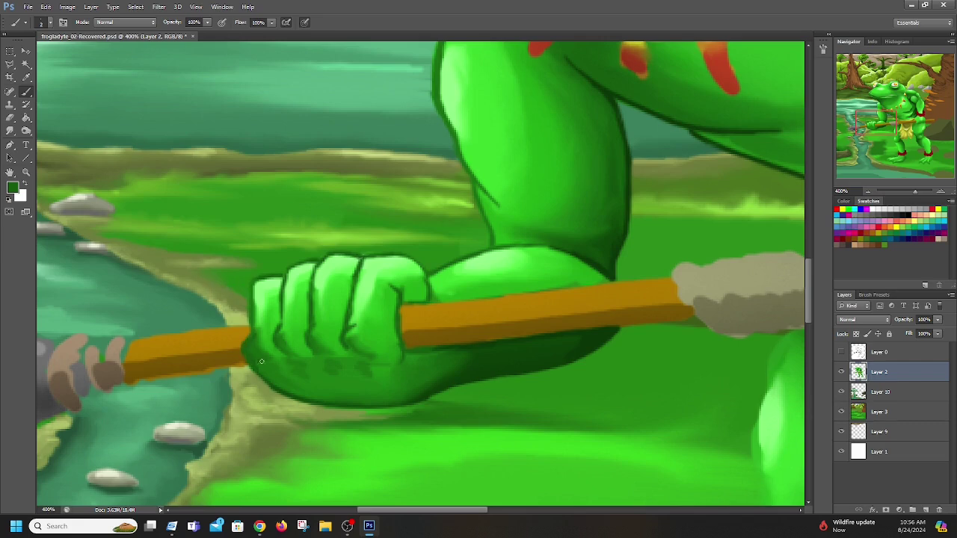
pyautogui.moveTo(254, 365)
pyautogui.mouseDown()
pyautogui.moveTo(245, 340)
pyautogui.moveTo(250, 304)
pyautogui.moveTo(285, 345)
pyautogui.mouseUp()
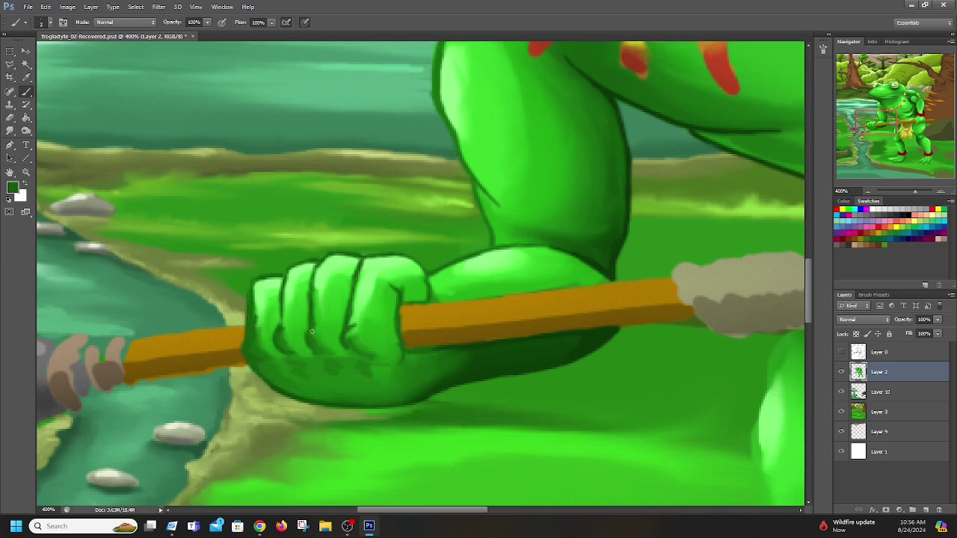
pyautogui.moveTo(348, 348)
pyautogui.mouseDown()
pyautogui.moveTo(361, 353)
pyautogui.moveTo(303, 335)
pyautogui.moveTo(313, 351)
pyautogui.mouseUp()
pyautogui.click(10, 131)
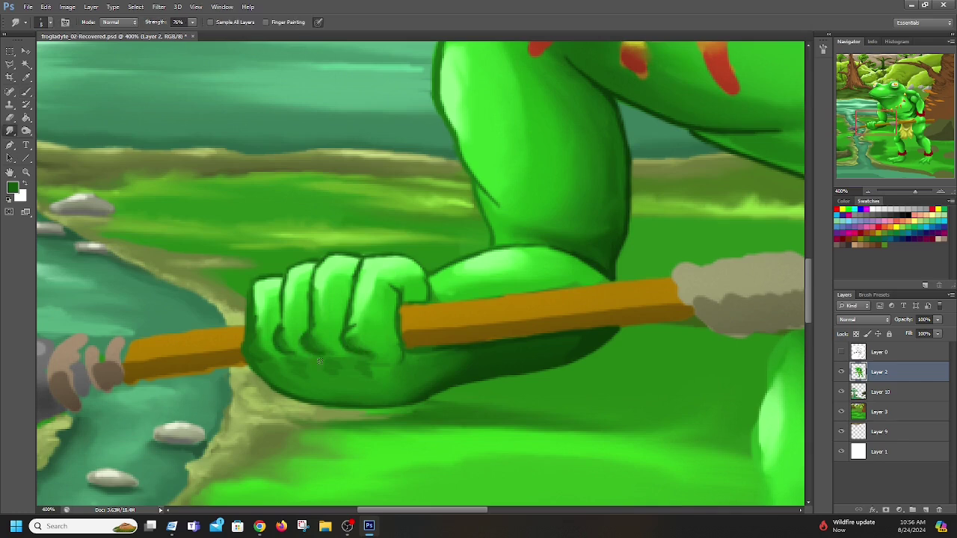
pyautogui.moveTo(260, 309); pyautogui.dragTo(254, 327)
pyautogui.moveTo(351, 366); pyautogui.dragTo(389, 367)
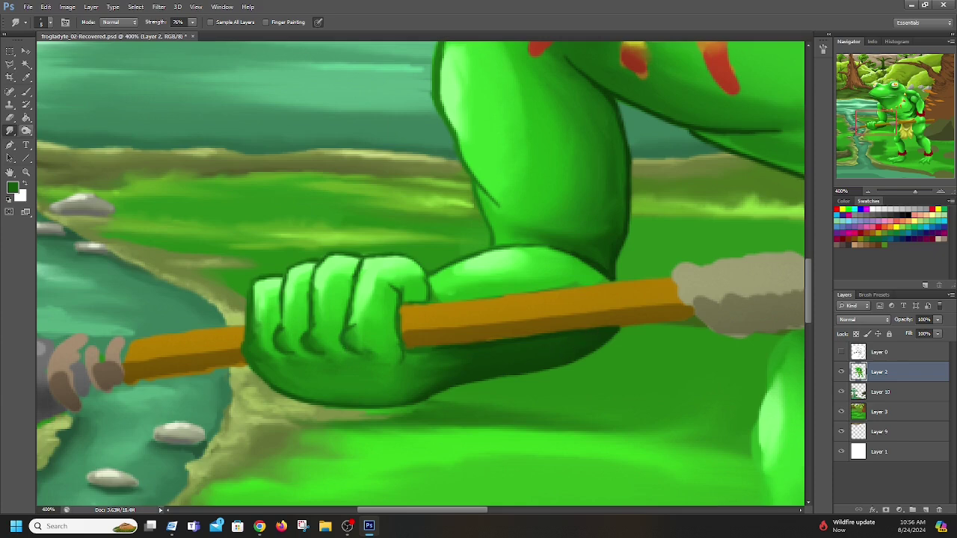
# Sample a deep green and draw a short crease where the finger nearest the wrist meets the staff
pyautogui.press('b')
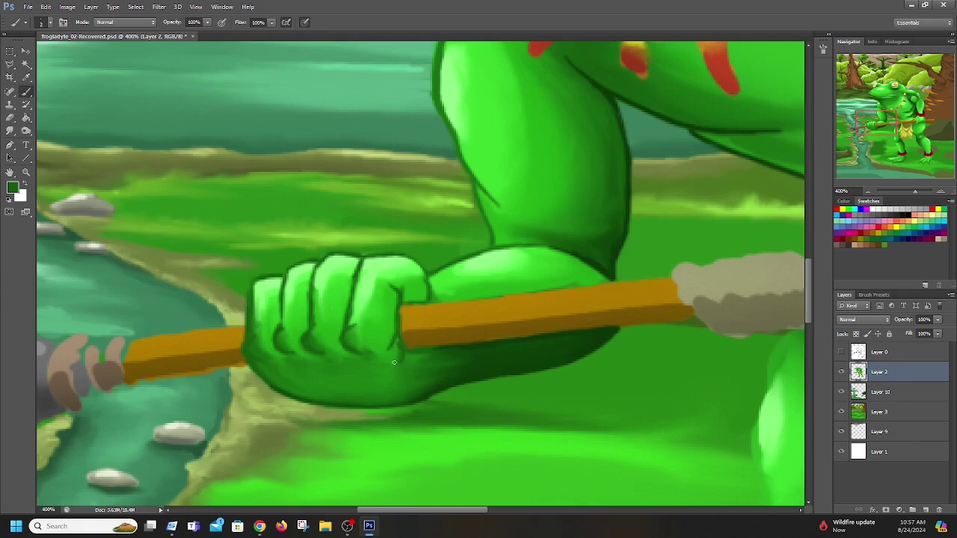
pyautogui.keyDown('alt'); pyautogui.click(407, 351); pyautogui.keyUp('alt')
pyautogui.moveTo(399, 336)
pyautogui.mouseDown()
pyautogui.moveTo(396, 358)
pyautogui.moveTo(404, 344)
pyautogui.mouseUp()
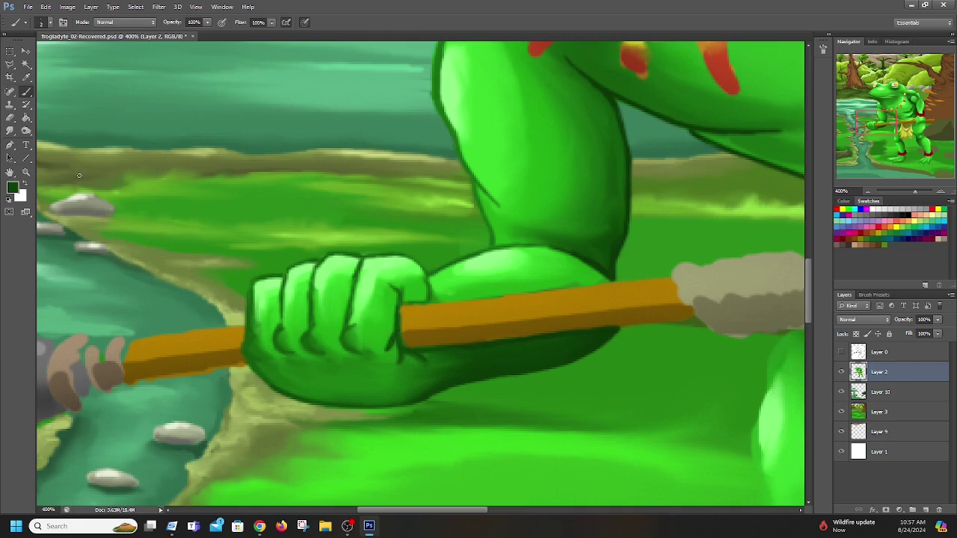
# Paint bright green #35d528 highlights on the lower part of the finger nearest the wrist
pyautogui.click(15, 189)
pyautogui.click(317, 198)
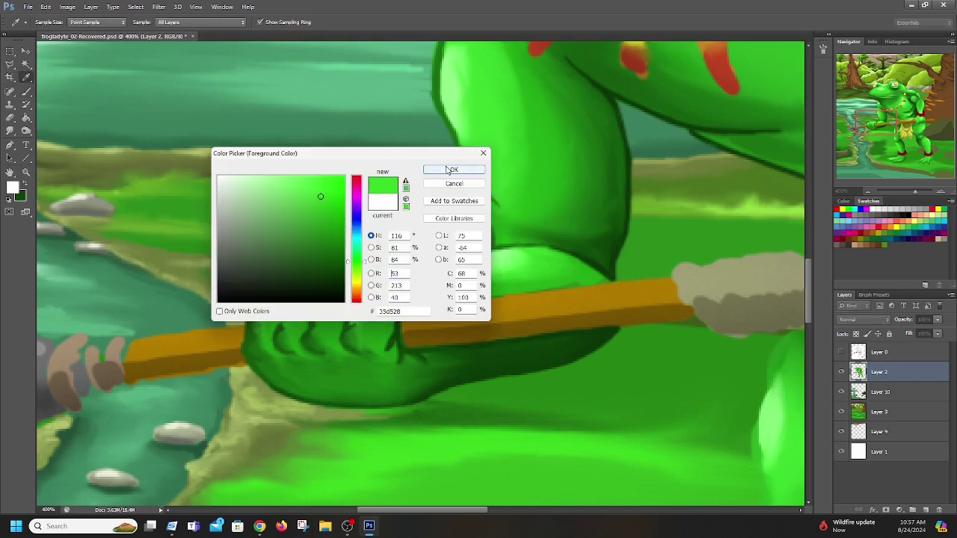
pyautogui.click(454, 169)
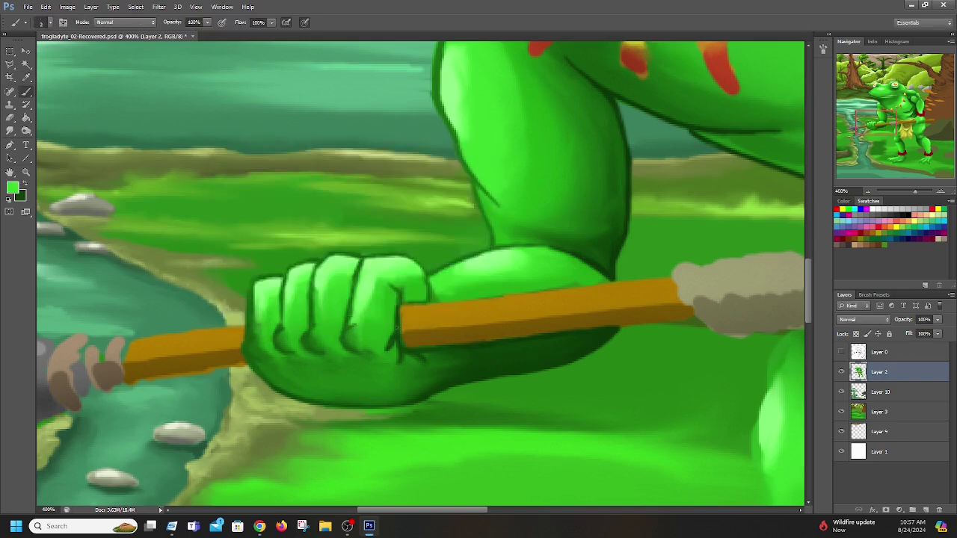
pyautogui.moveTo(386, 344); pyautogui.dragTo(393, 326)
pyautogui.moveTo(402, 342); pyautogui.dragTo(386, 352)
# Choose a slightly darker green and paint small rounded areas of flesh on the palm just below the staff
pyautogui.click(12, 188)
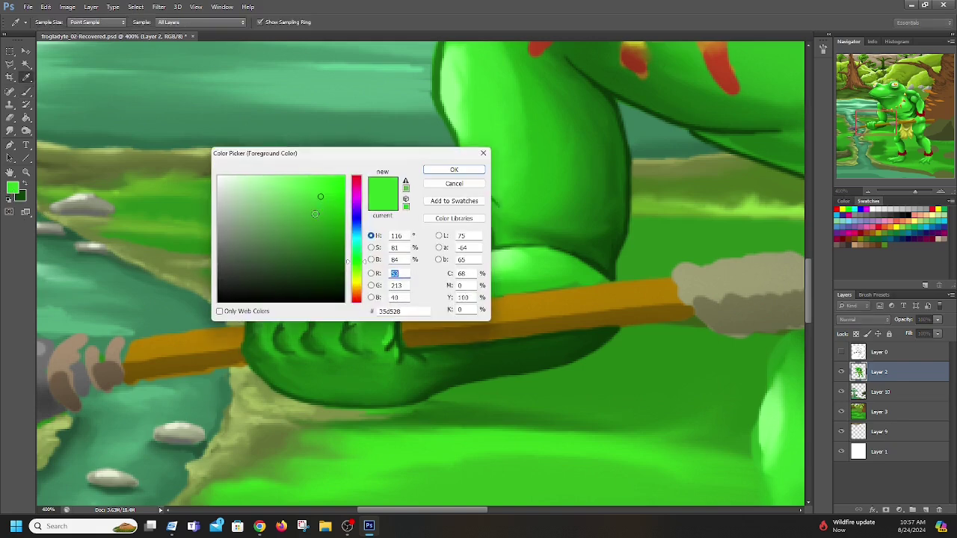
pyautogui.click(315, 213)
pyautogui.click(454, 169)
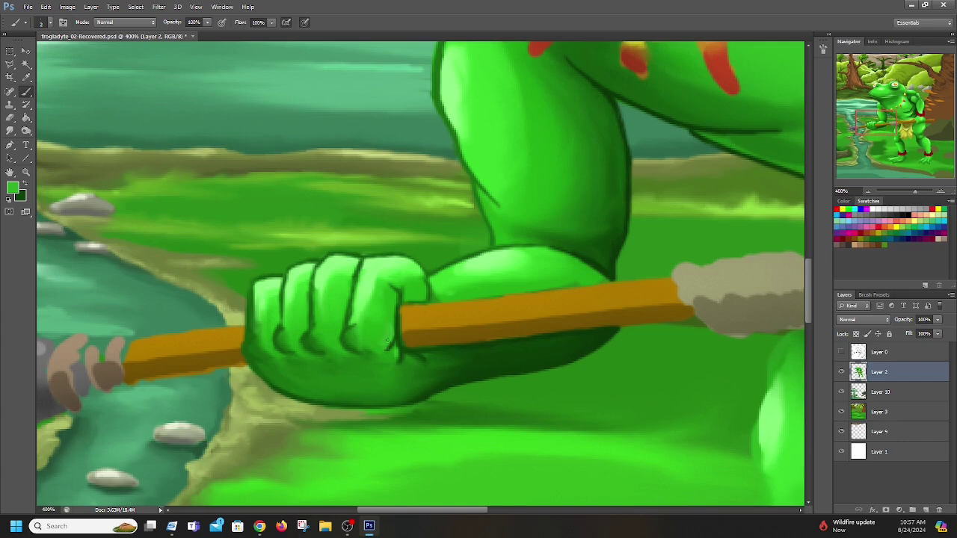
pyautogui.moveTo(406, 357); pyautogui.dragTo(420, 363)
pyautogui.moveTo(409, 361)
pyautogui.mouseDown()
pyautogui.moveTo(422, 372)
pyautogui.moveTo(386, 365)
pyautogui.mouseUp()
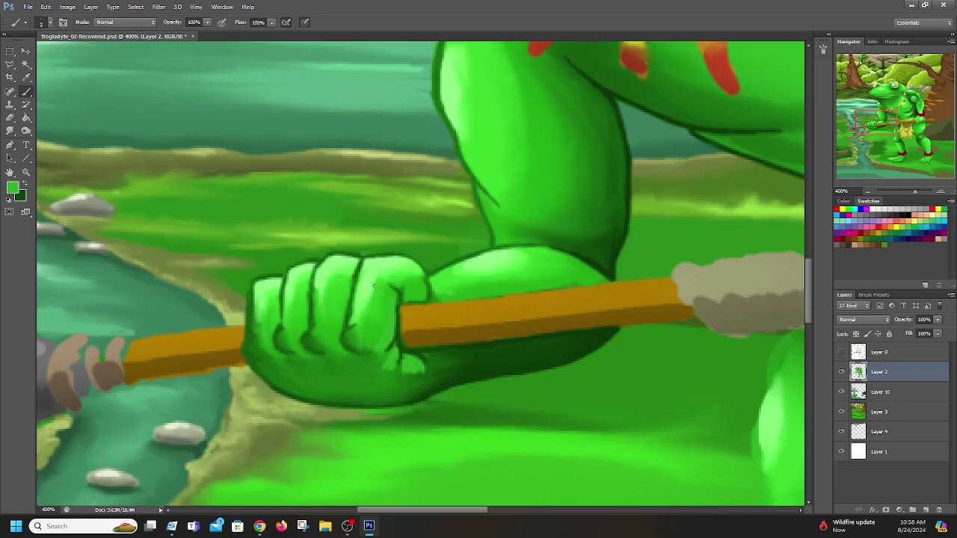
# Shade the inner side of the finger nearest the wrist with the same green and blend it with Smudge
pyautogui.moveTo(380, 295); pyautogui.dragTo(364, 320)
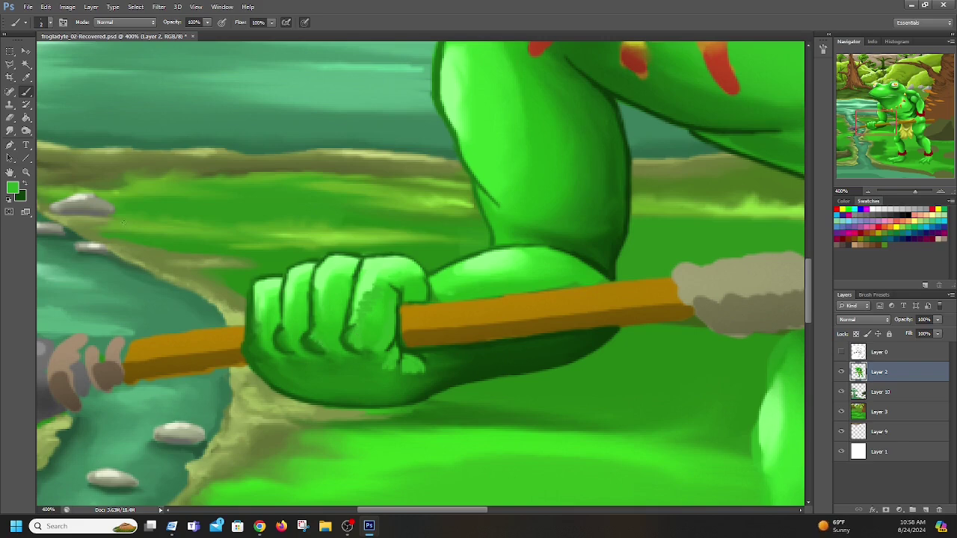
pyautogui.click(10, 131)
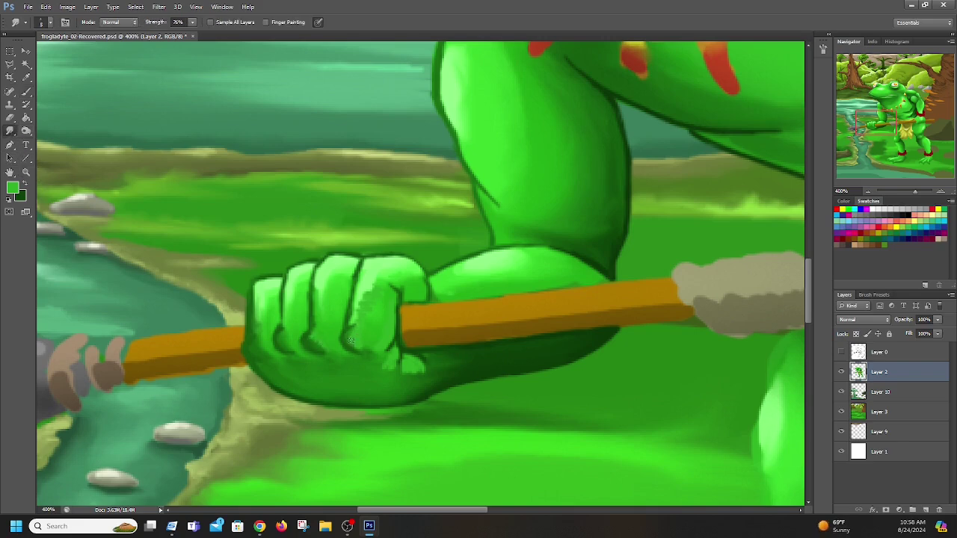
pyautogui.moveTo(360, 328)
pyautogui.mouseDown()
pyautogui.moveTo(353, 339)
pyautogui.moveTo(362, 304)
pyautogui.mouseUp()
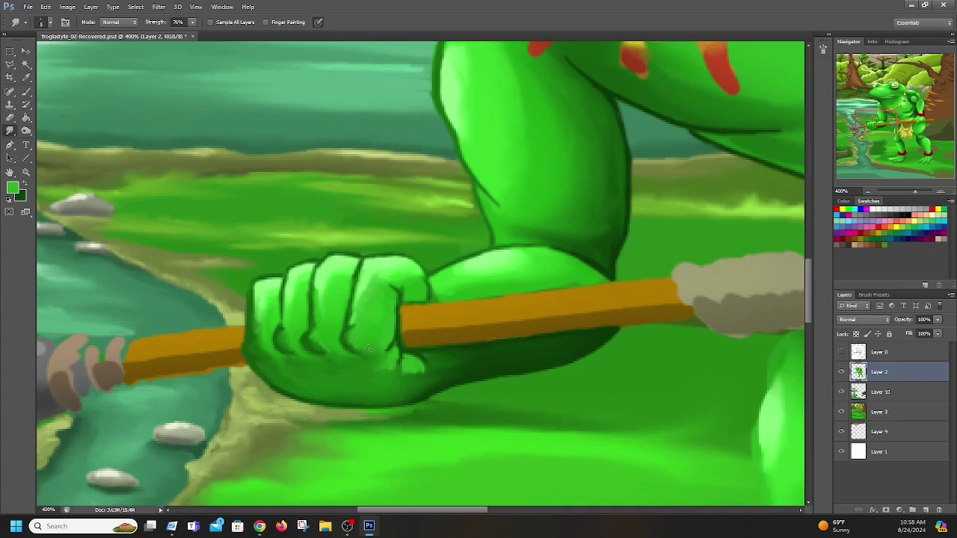
# Paint mid-green along the palm beneath the fingers and on the outermost finger's edge, and smudge the strokes
pyautogui.click(27, 93)
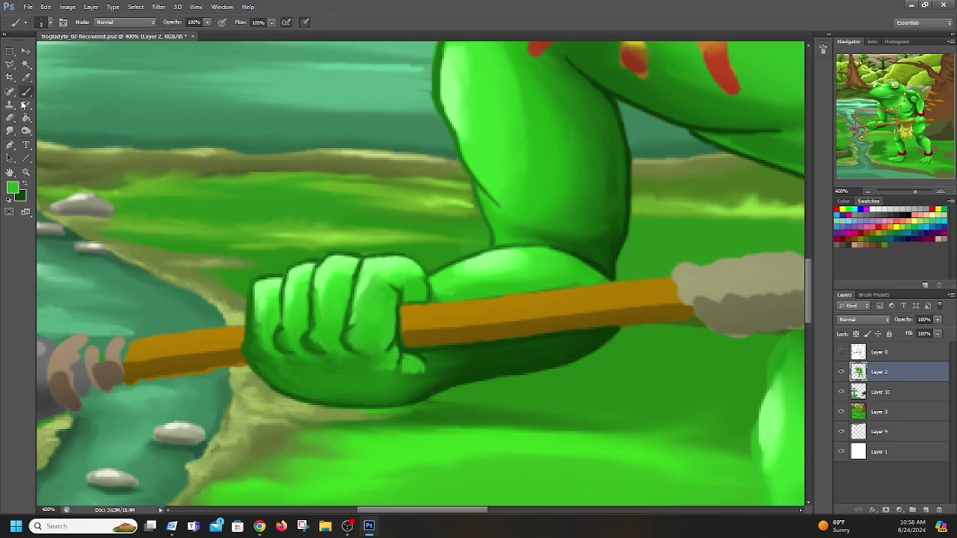
pyautogui.moveTo(376, 354); pyautogui.dragTo(371, 363)
pyautogui.moveTo(288, 346)
pyautogui.mouseDown()
pyautogui.moveTo(284, 336)
pyautogui.moveTo(251, 344)
pyautogui.moveTo(254, 298)
pyautogui.mouseUp()
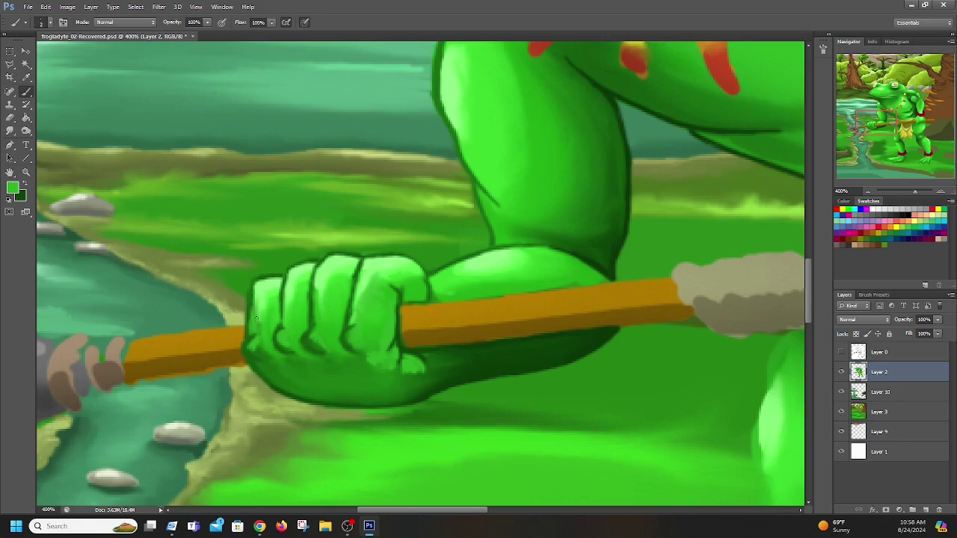
pyautogui.moveTo(254, 348); pyautogui.dragTo(248, 347)
pyautogui.click(256, 350)
pyautogui.click(9, 131)
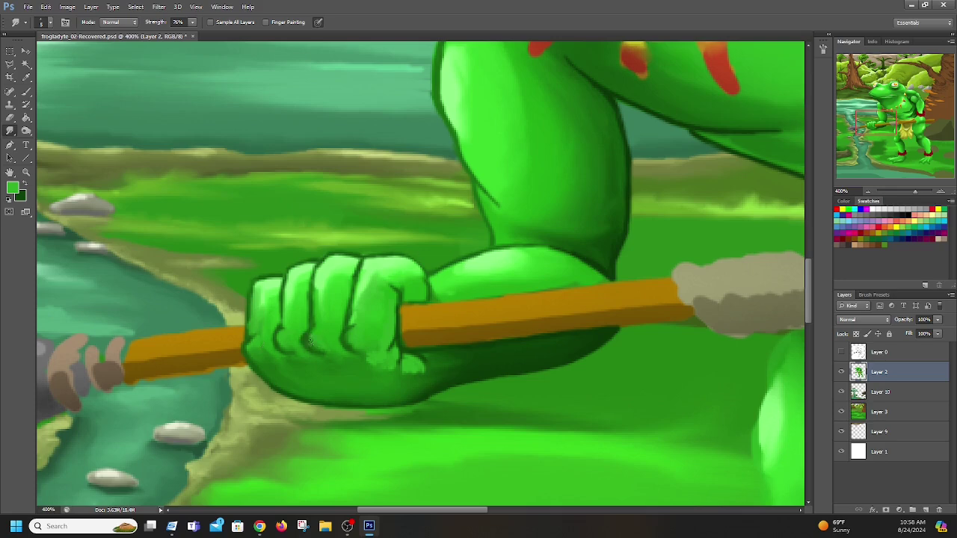
# Set the foreground colour to green #27a41b and paint over the finger creases and the inner edge of the finger nearest the wrist
pyautogui.click(26, 183)
pyautogui.click(12, 187)
pyautogui.click(286, 336)
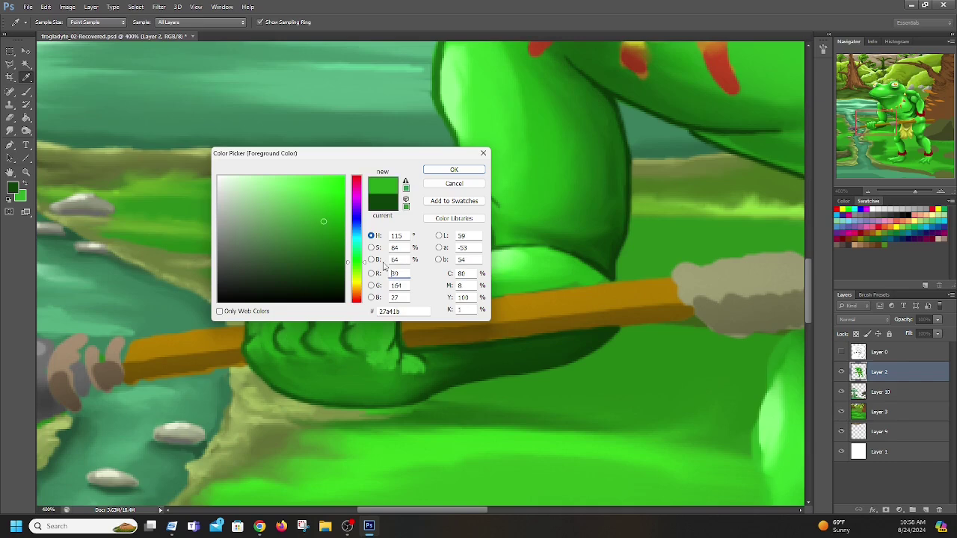
pyautogui.click(445, 169)
pyautogui.click(26, 91)
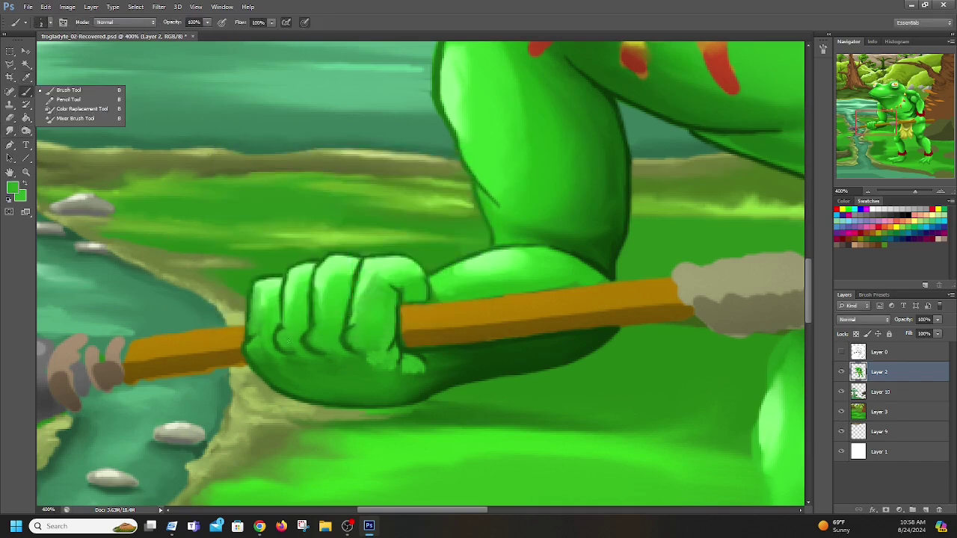
pyautogui.click(299, 340)
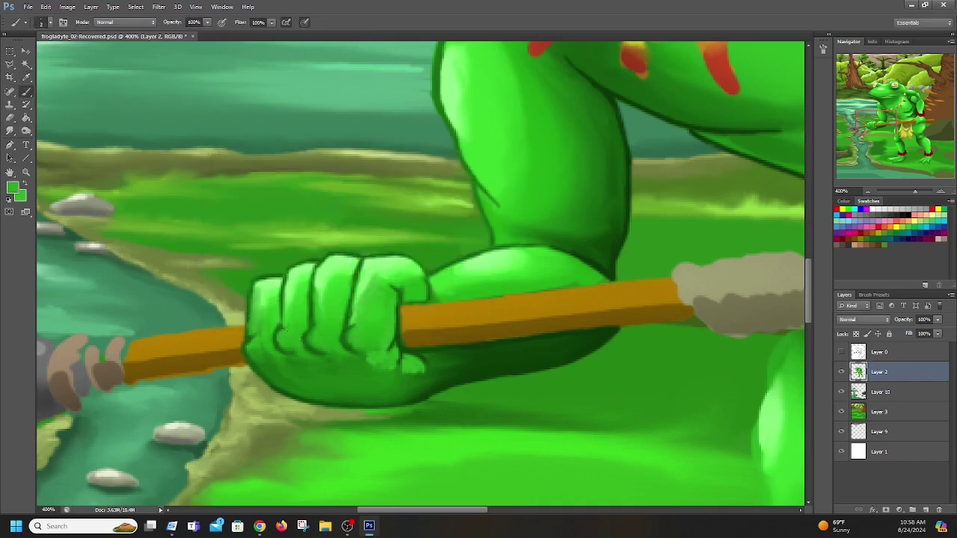
pyautogui.moveTo(354, 320); pyautogui.dragTo(356, 304)
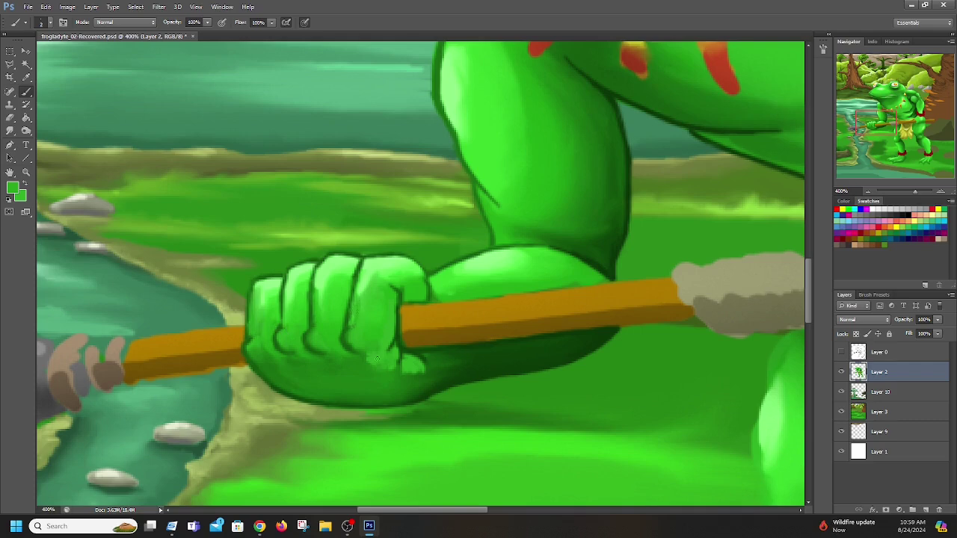
# Smudge the light palm patches below the staff and the edge of the finger nearest the wrist into smooth shading
pyautogui.click(9, 130)
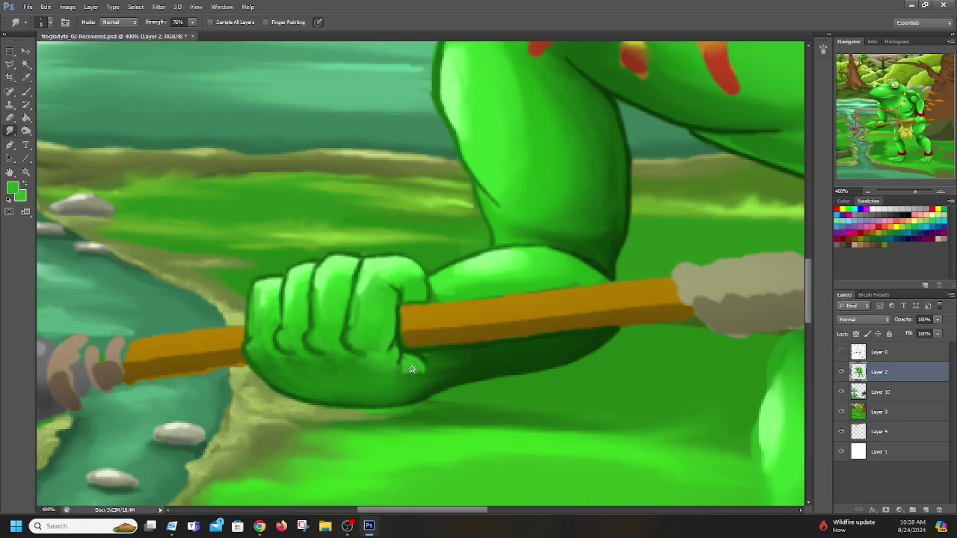
pyautogui.moveTo(399, 374); pyautogui.dragTo(418, 371)
pyautogui.moveTo(365, 277); pyautogui.dragTo(350, 325)
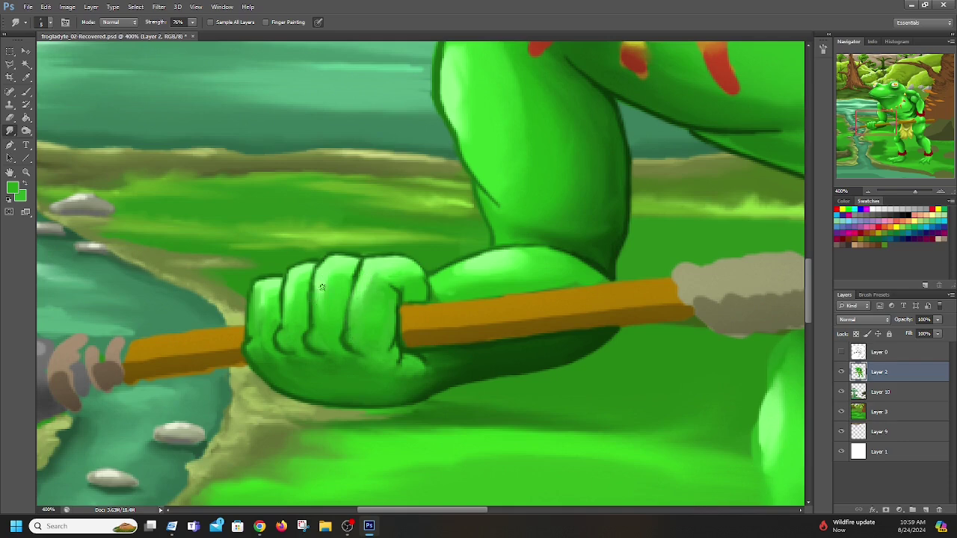